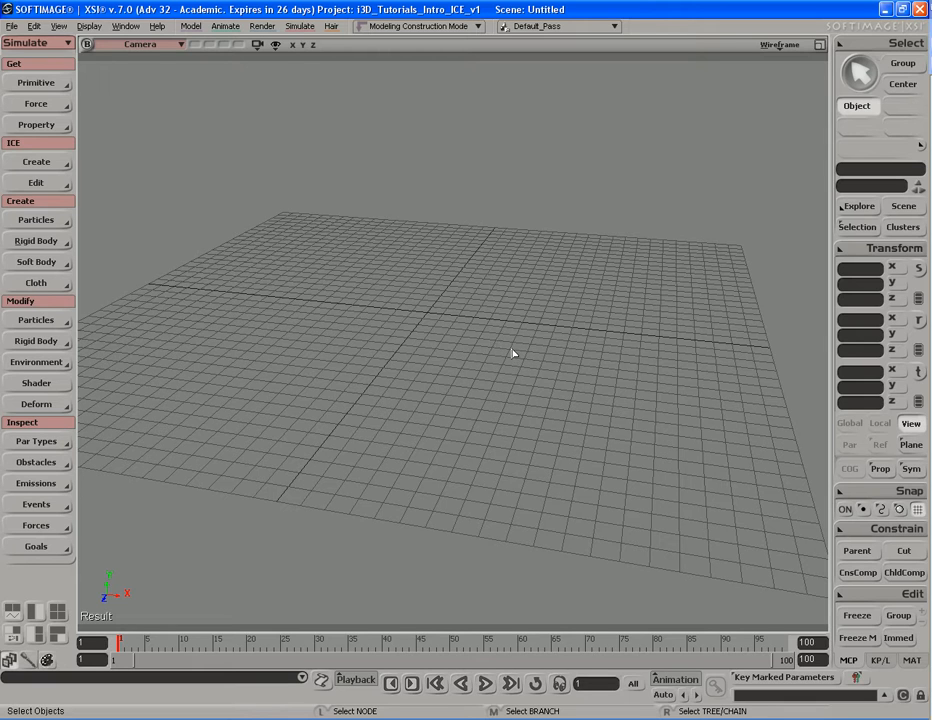
# Step: Create a polygon mesh disc with inner radius 0.35 and frame it in the viewport
pyautogui.click(45, 89)
pyautogui.moveTo(156, 108)
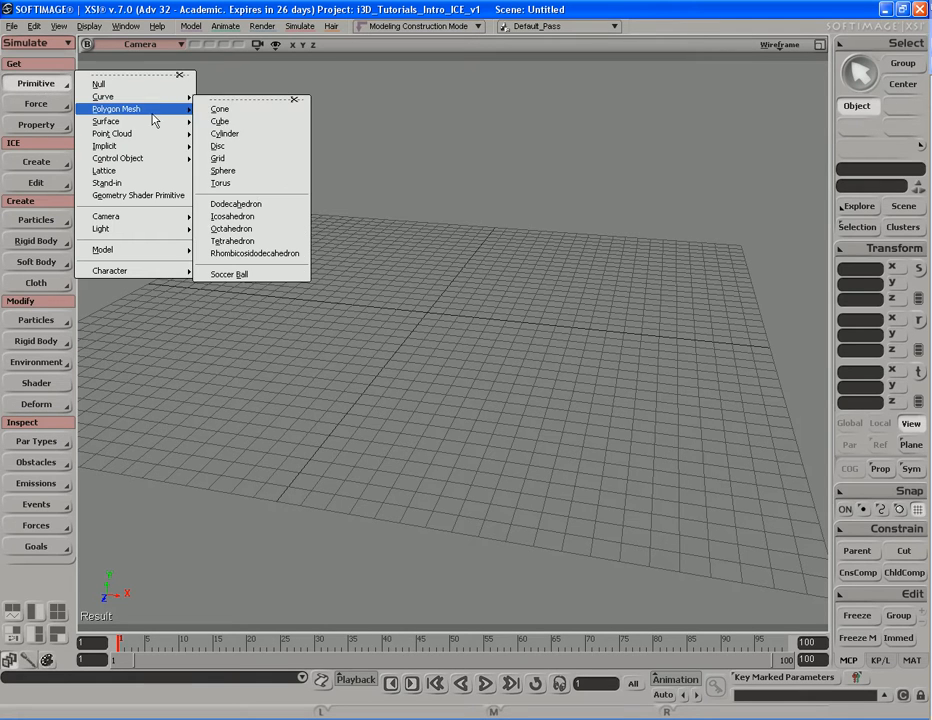
pyautogui.click(248, 146)
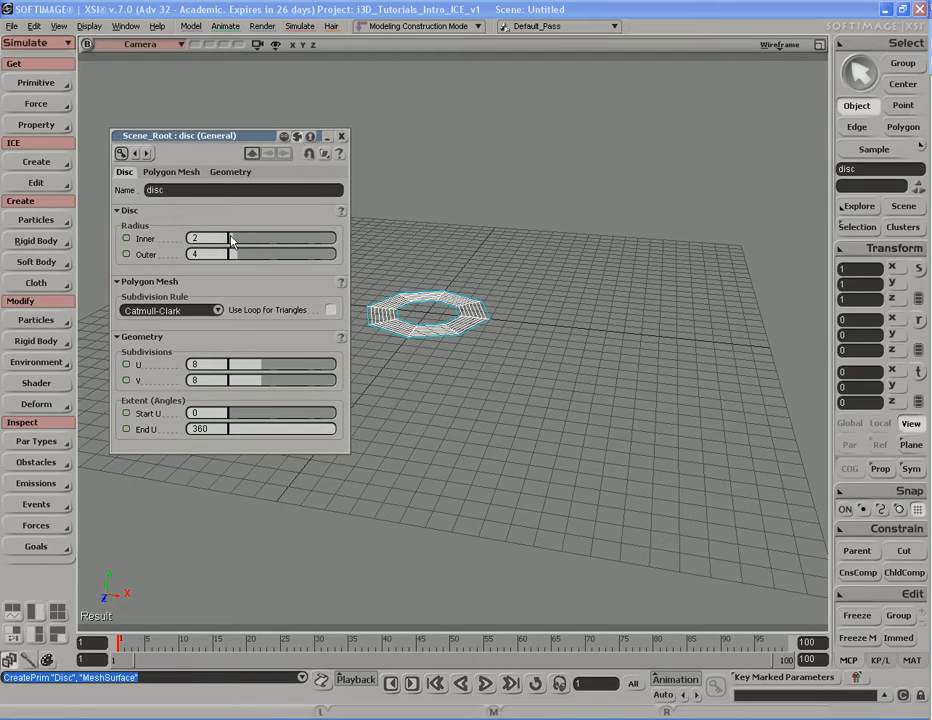
pyautogui.moveTo(234, 238); pyautogui.dragTo(229, 238)
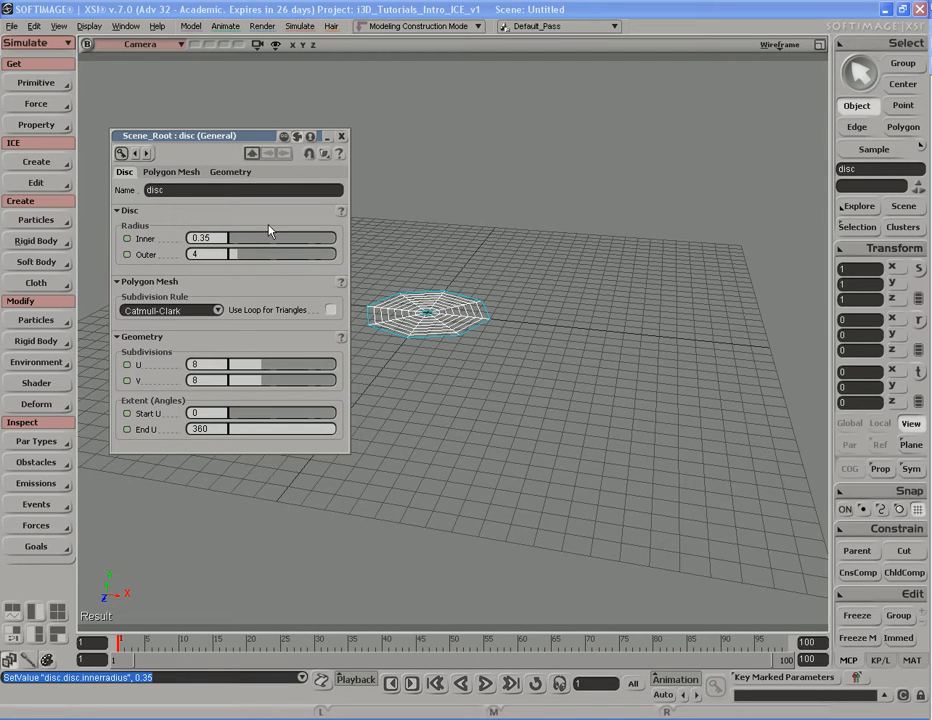
pyautogui.click(341, 136)
pyautogui.press('s')
pyautogui.moveTo(430, 368); pyautogui.dragTo(470, 431)
pyautogui.moveTo(470, 431); pyautogui.dragTo(459, 440, button='middle')
pyautogui.moveTo(459, 440); pyautogui.dragTo(446, 426)
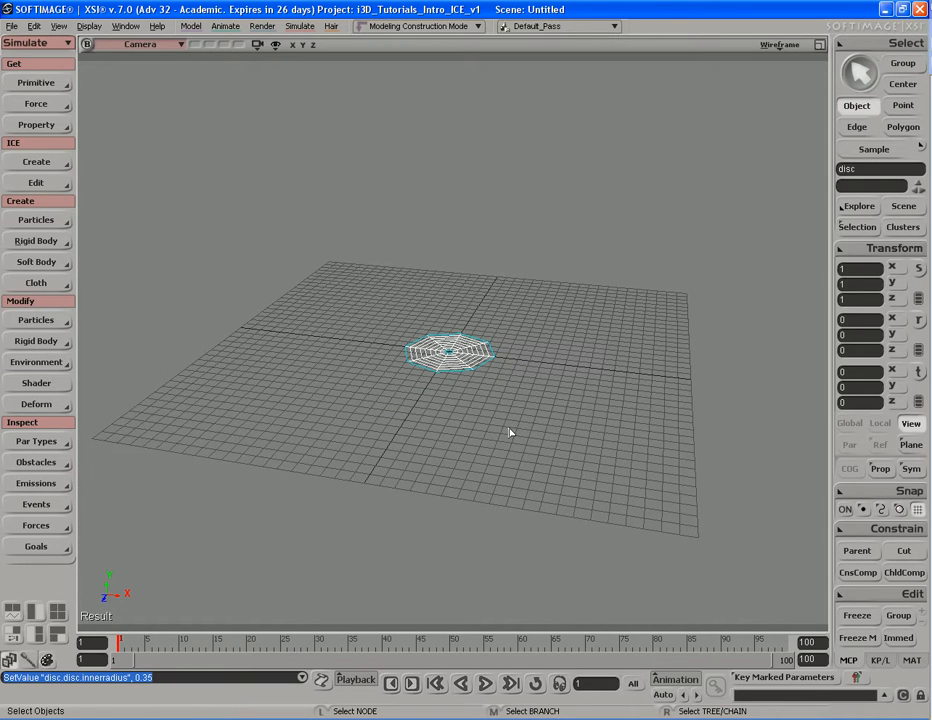
# Step: Emit particles from the selected disc into a new PointCloud and open its ICE Tree with Alt+9
pyautogui.click(52, 162)
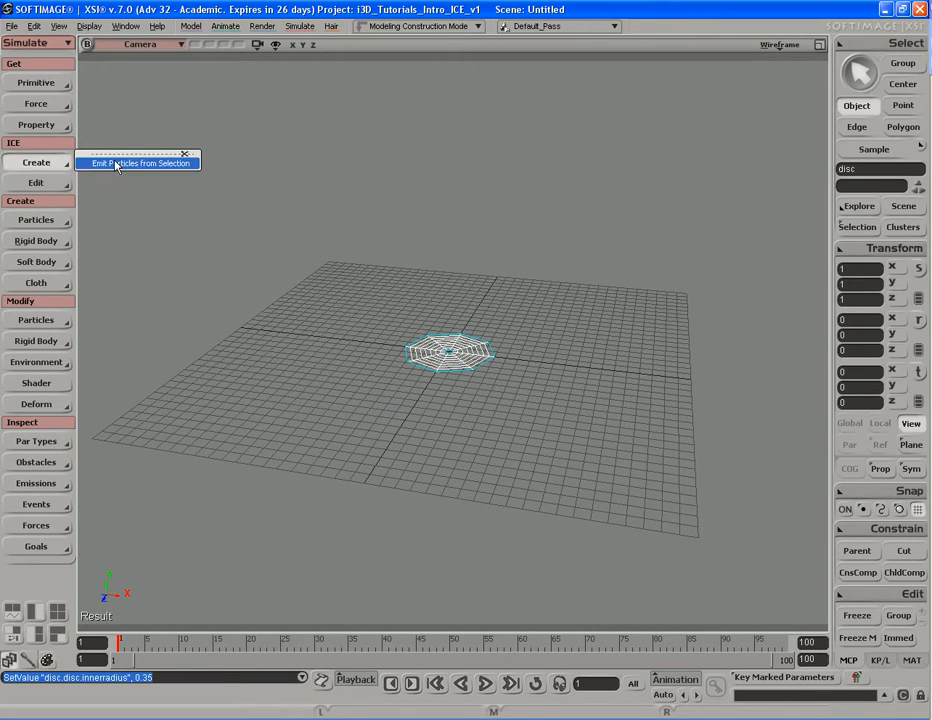
pyautogui.click(140, 163)
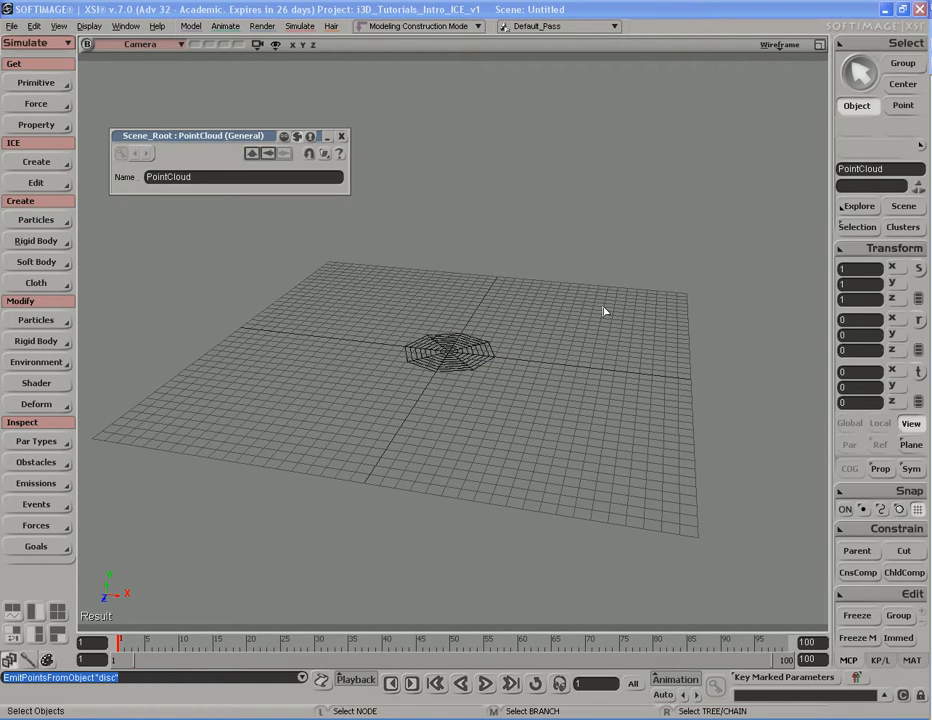
pyautogui.click(341, 136)
pyautogui.press('s')
pyautogui.moveTo(554, 256); pyautogui.dragTo(530, 277)
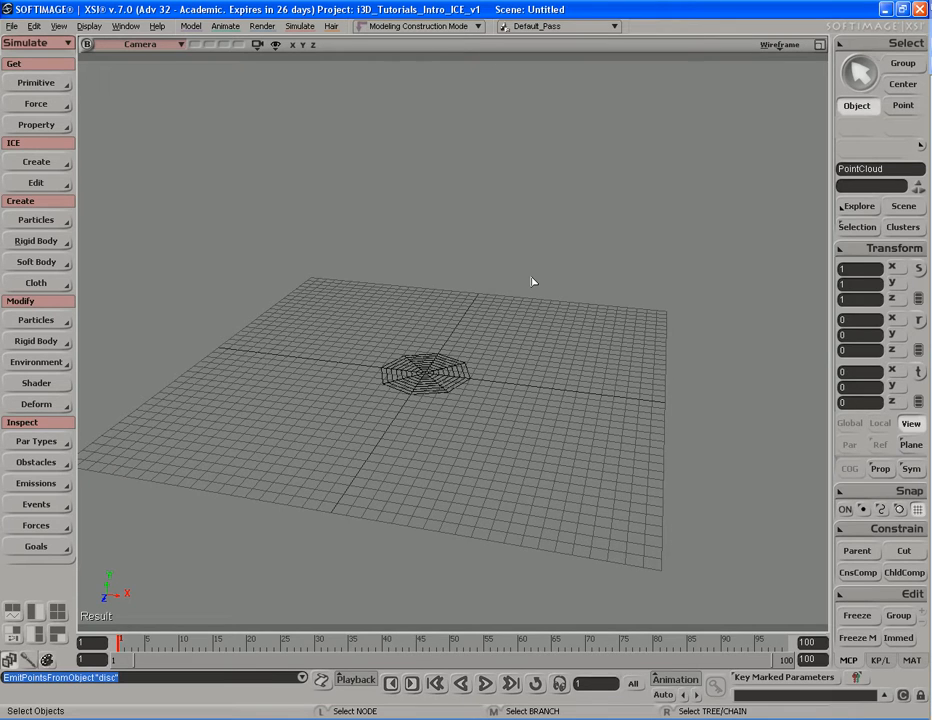
pyautogui.hotkey('alt', '9')
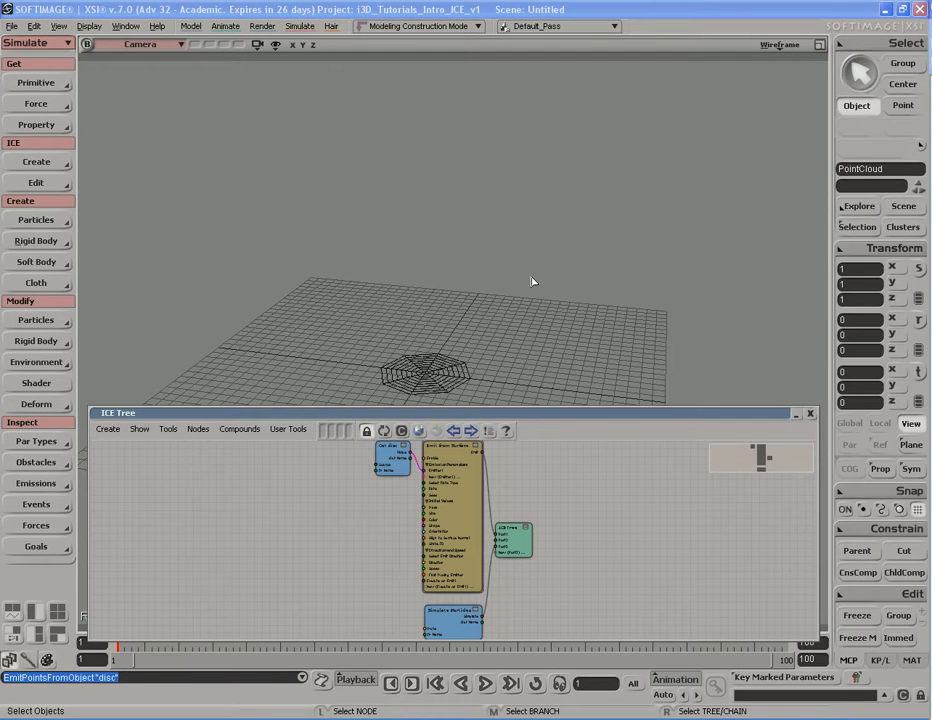
# Step: Enlarge and frame the ICE Tree graph, collapse it, and play the particle simulation
pyautogui.moveTo(545, 414); pyautogui.dragTo(453, 18)
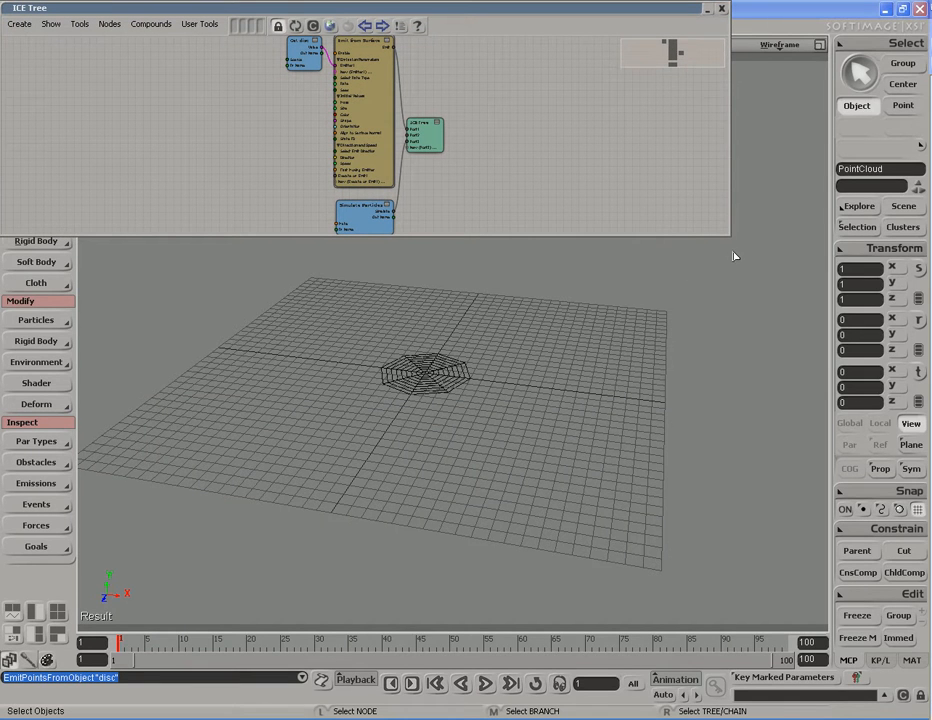
pyautogui.moveTo(725, 237); pyautogui.dragTo(927, 422)
pyautogui.press('a')
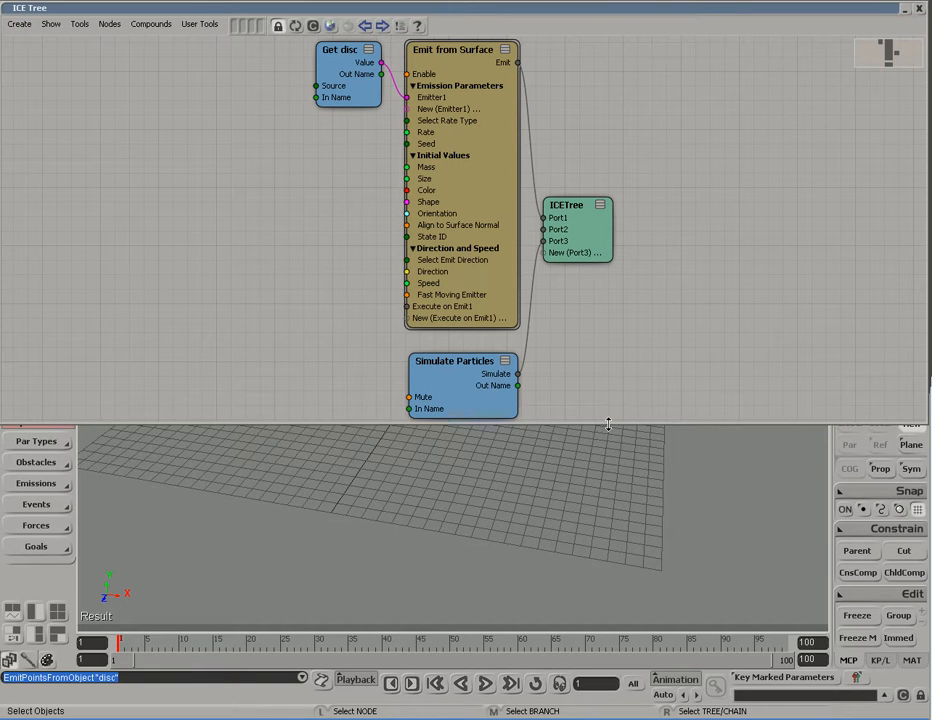
pyautogui.moveTo(608, 425); pyautogui.dragTo(602, 460)
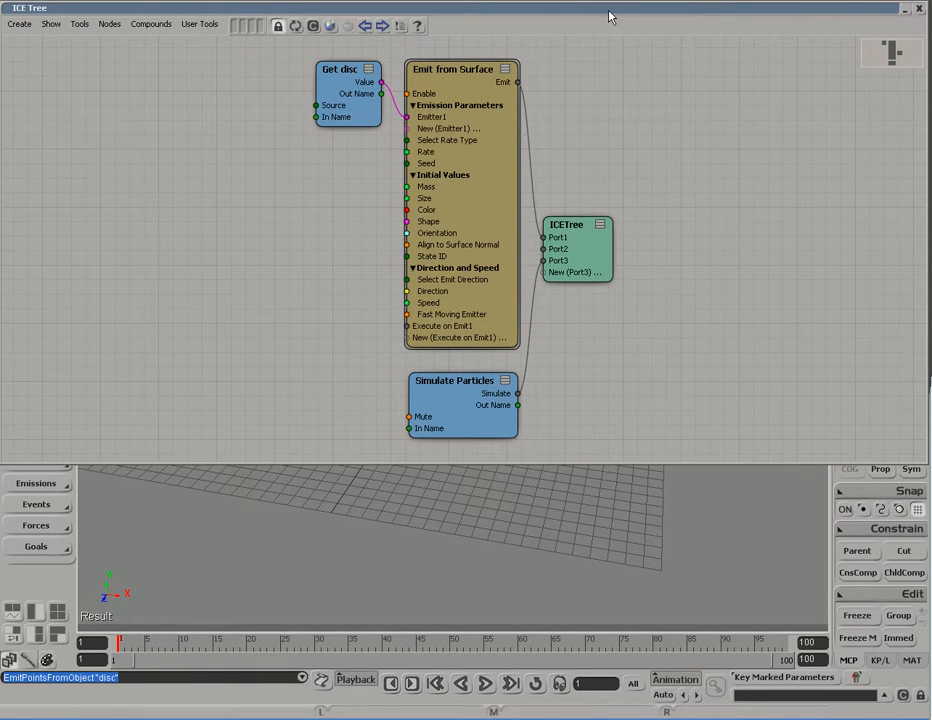
pyautogui.click(919, 8)
pyautogui.press('F10')
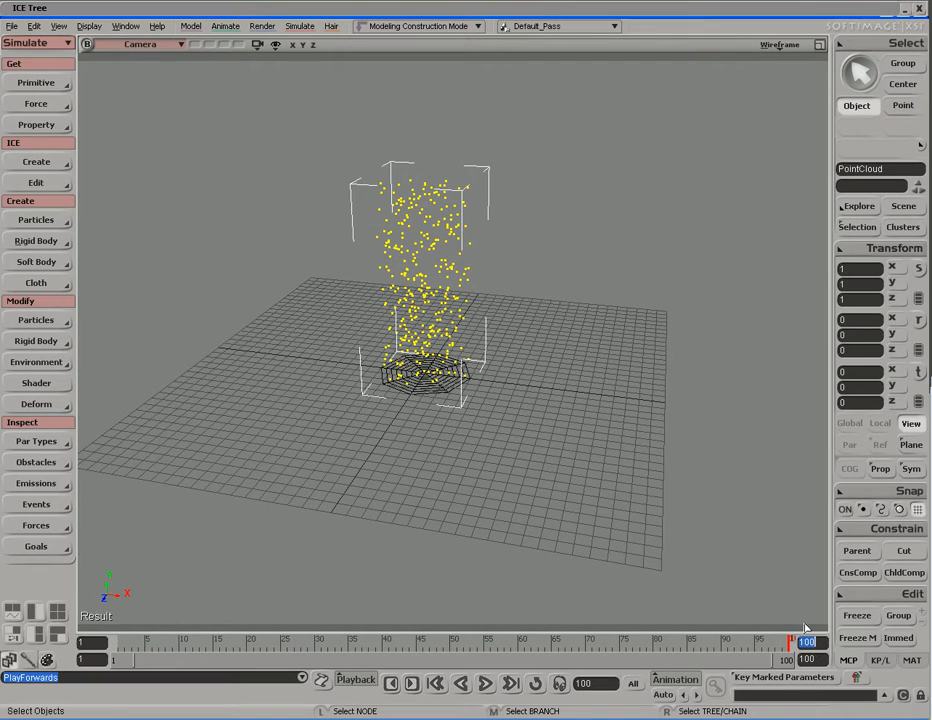
# Step: Set the timeline end frame to 1000, play to frame 233, and re-expand the ICE Tree
pyautogui.write('1000')
pyautogui.press('Return')
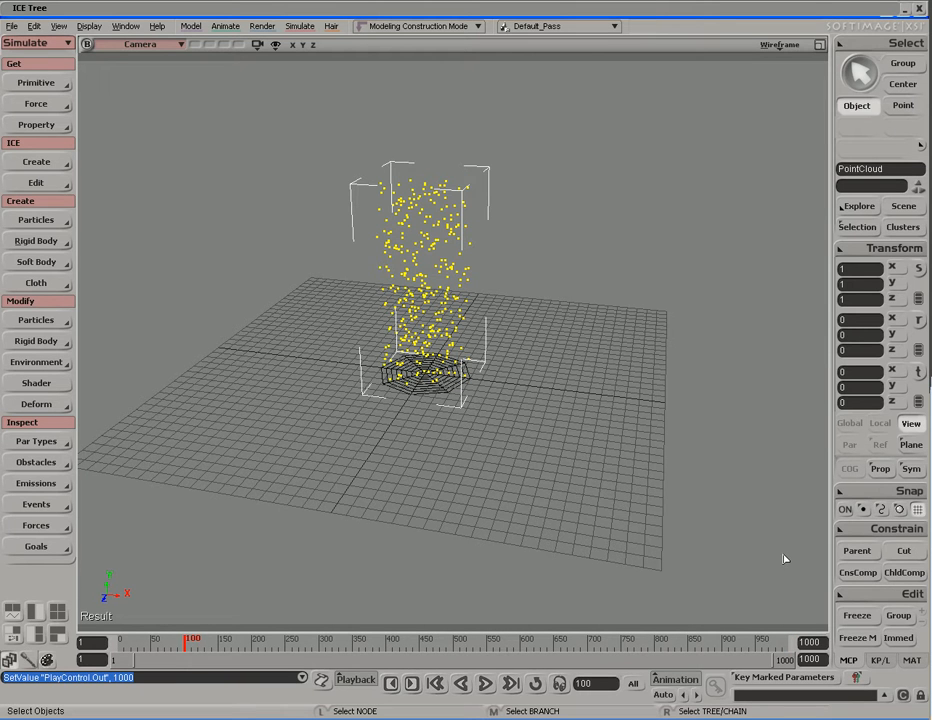
pyautogui.press('Up')
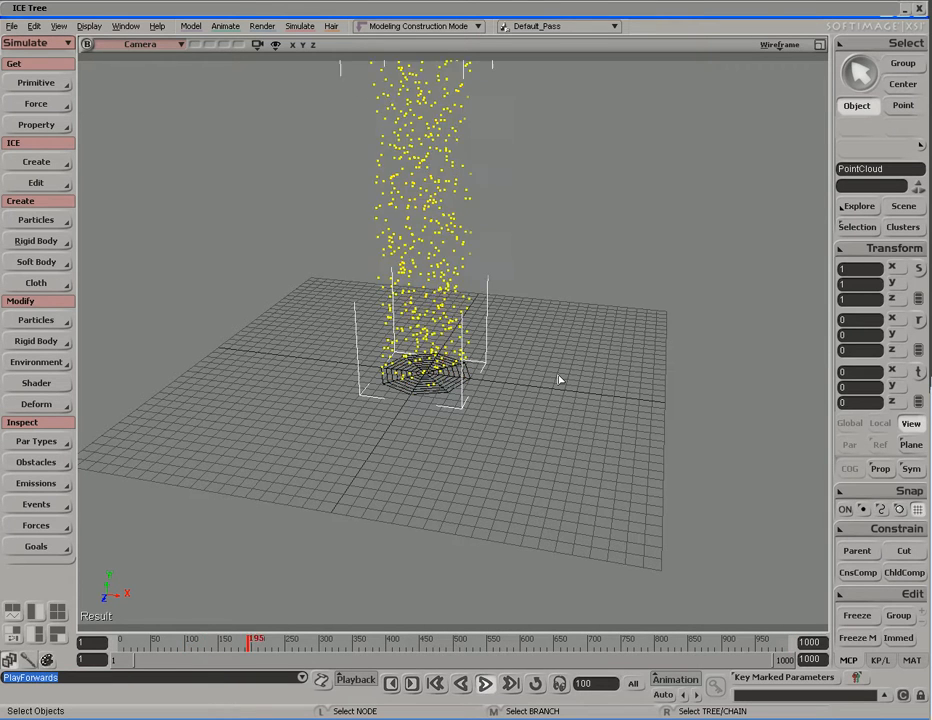
pyautogui.press('Up')
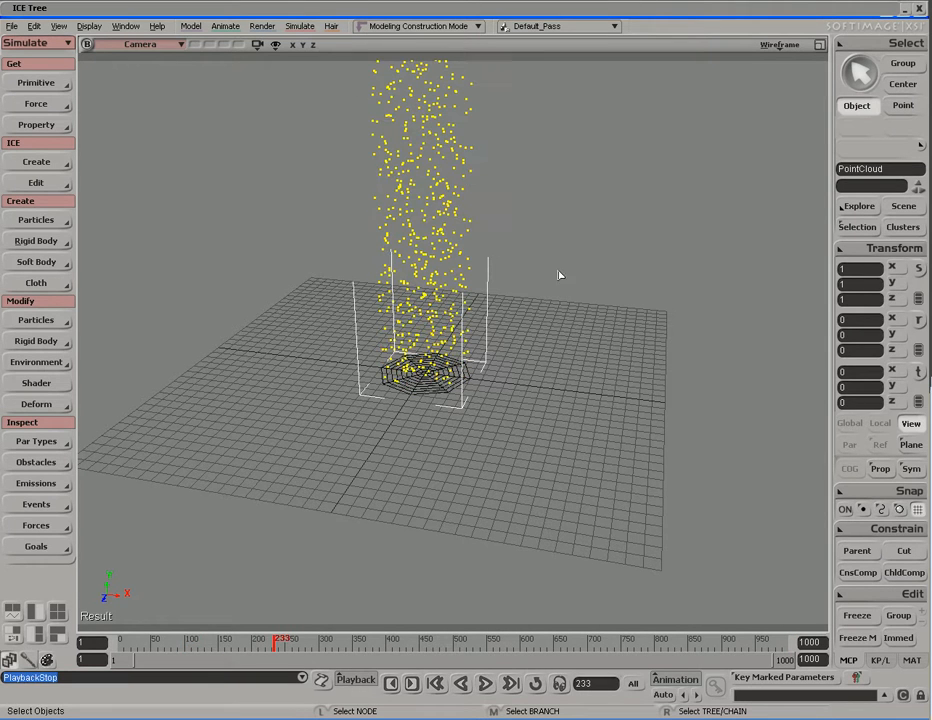
pyautogui.doubleClick(536, 12)
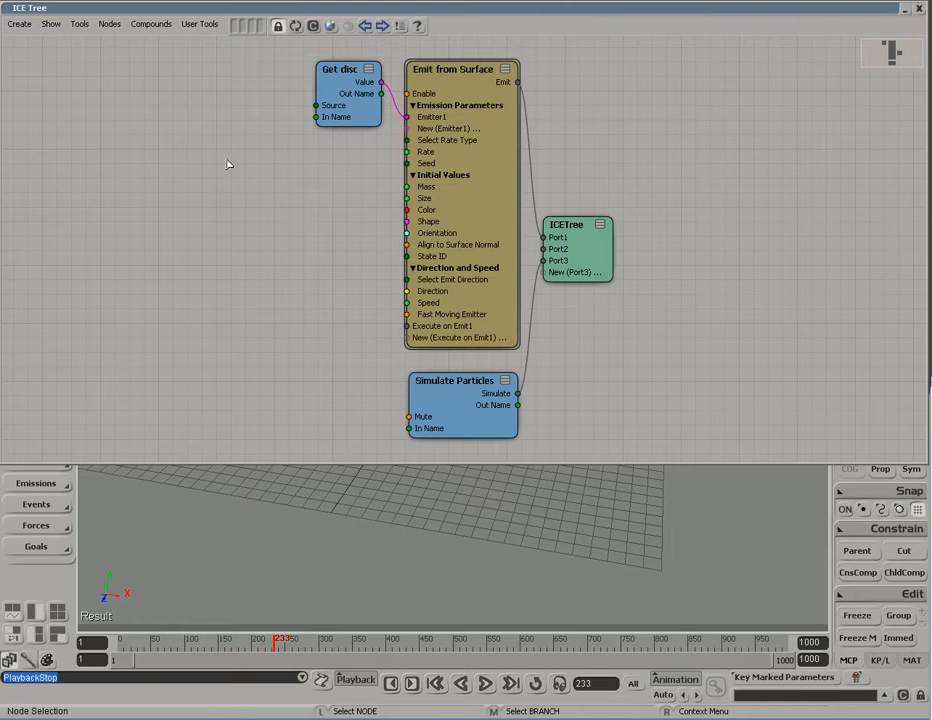
# Step: Find Set Particle Age Limit in the Preset Manager and add it to the ICE Tree
pyautogui.click(330, 27)
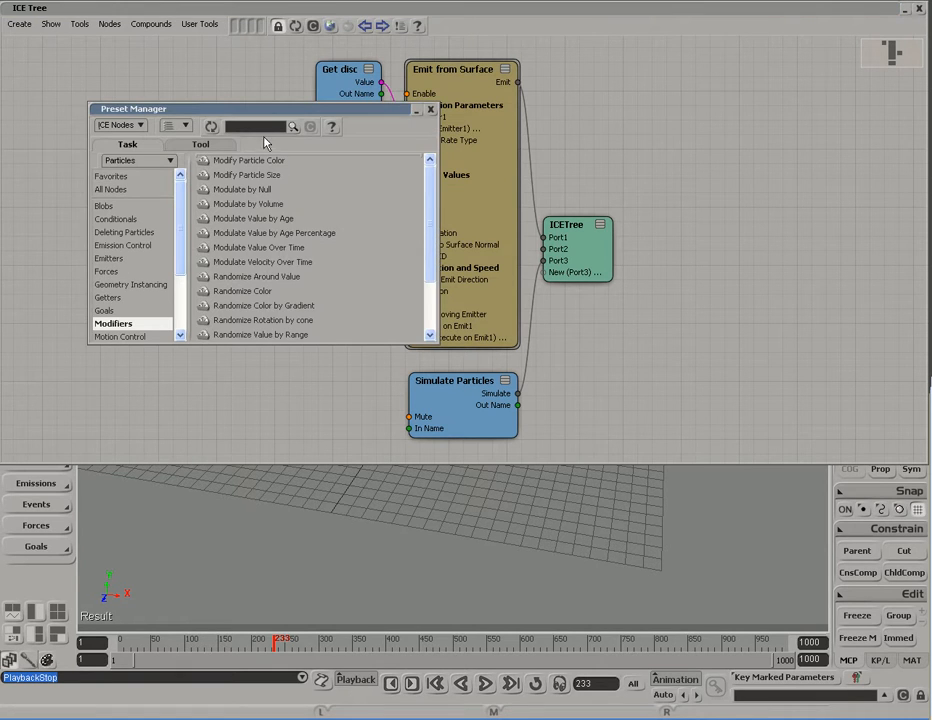
pyautogui.write('get')
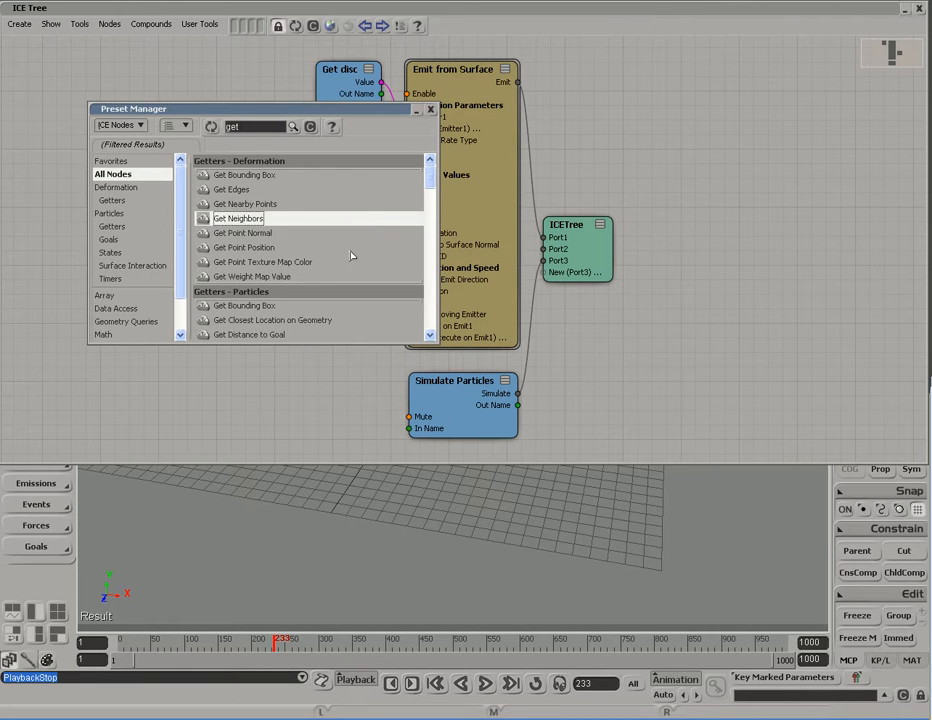
pyautogui.scroll(-4, 350, 250)
pyautogui.scroll(-4, 352, 265)
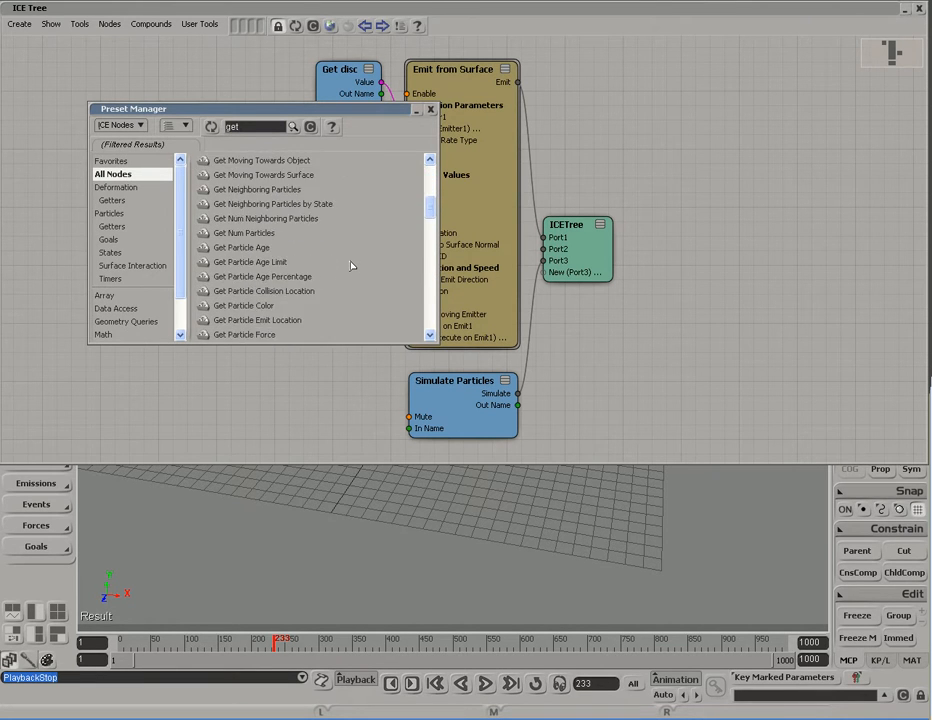
pyautogui.click(234, 204)
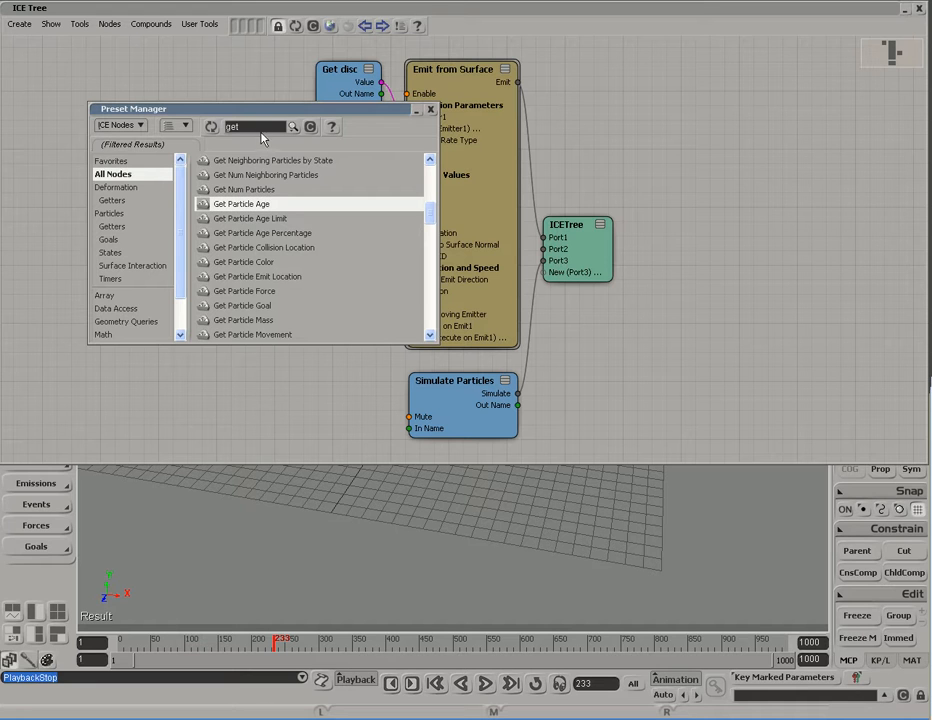
pyautogui.click(310, 128)
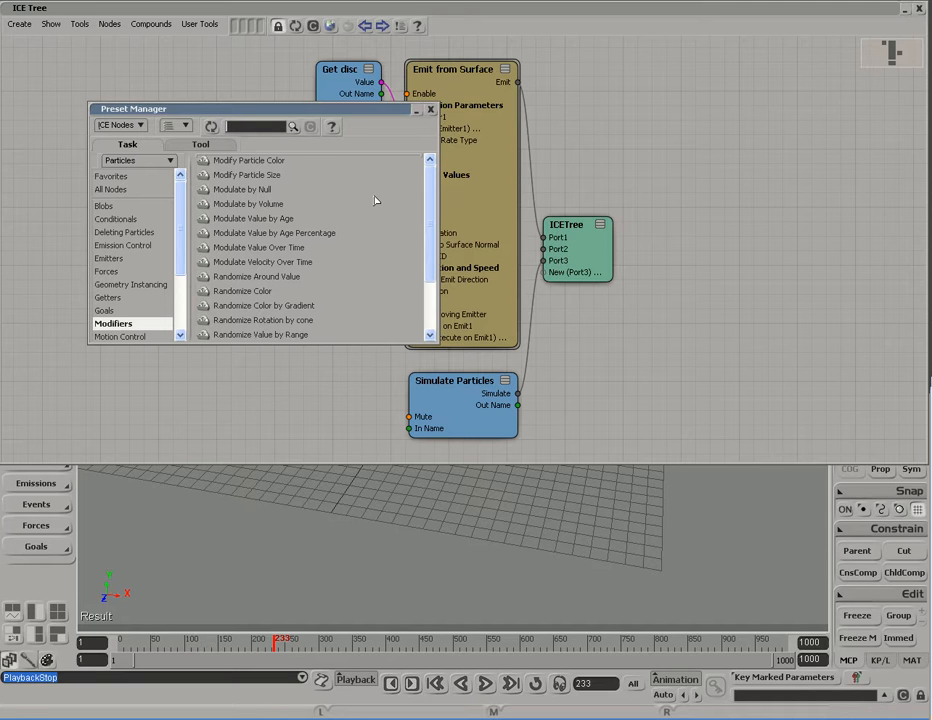
pyautogui.click(259, 128)
pyautogui.write('set')
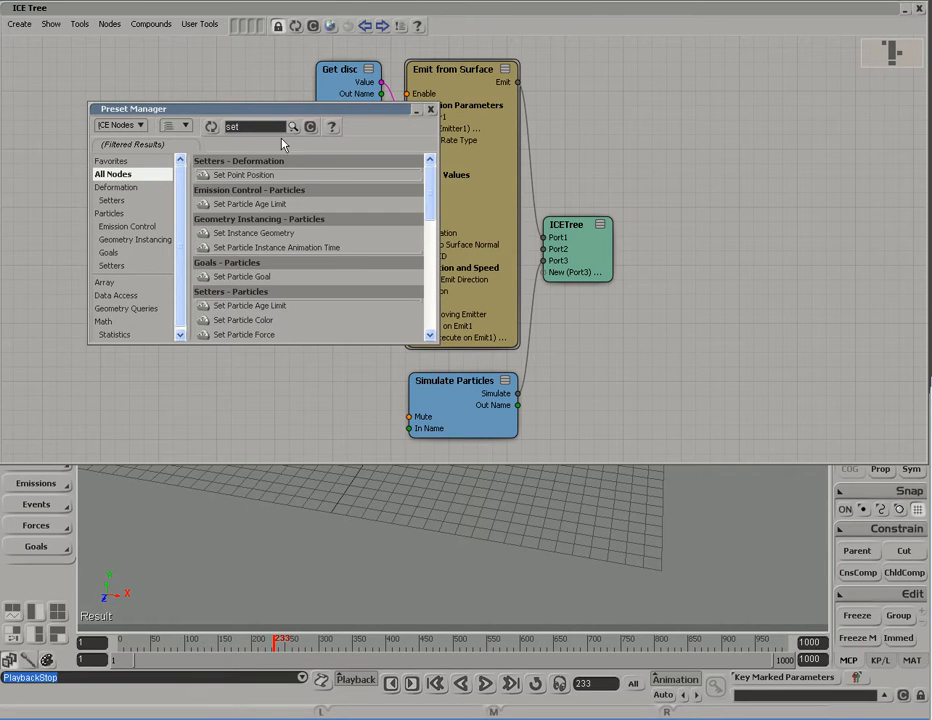
pyautogui.click(284, 205)
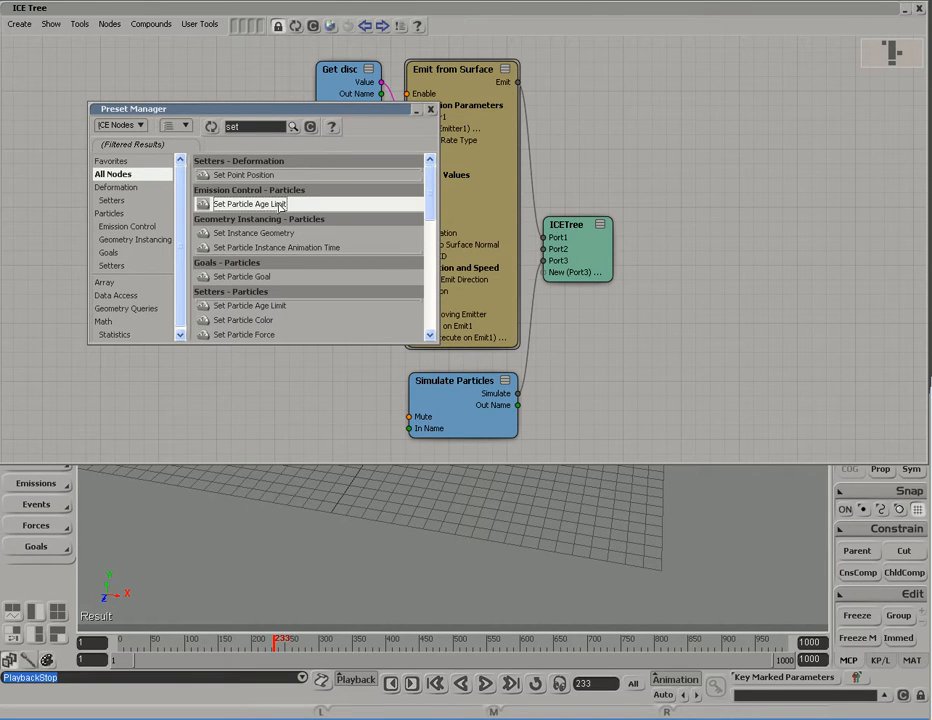
pyautogui.moveTo(258, 206); pyautogui.dragTo(440, 327)
pyautogui.click(430, 109)
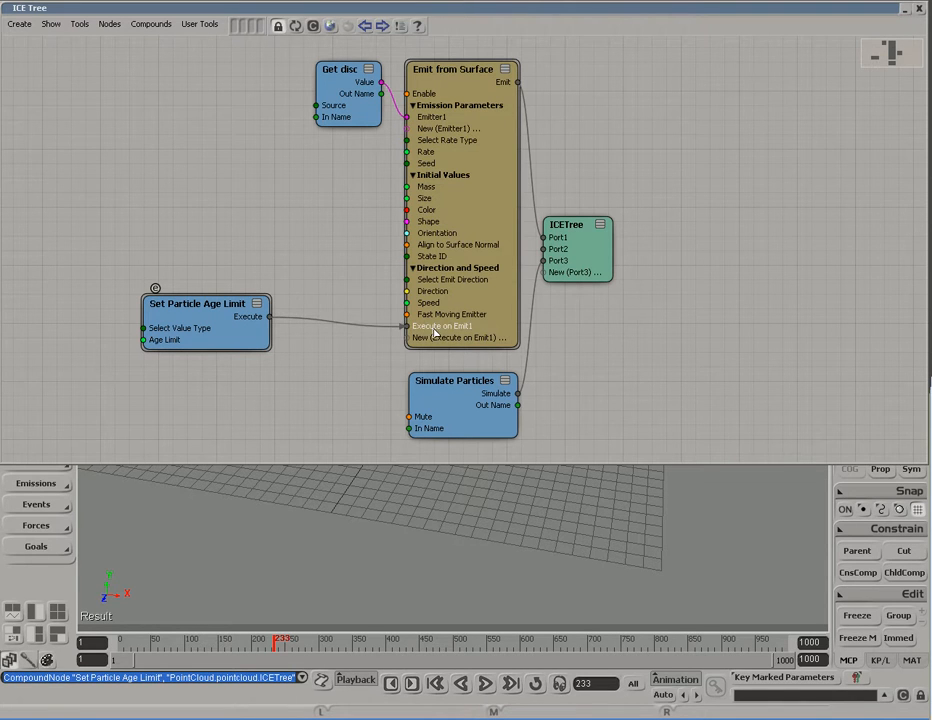
# Step: Wire Set Particle Age Limit beside the emitter with a 4-second limit and rearrange the nodes
pyautogui.moveTo(235, 343); pyautogui.dragTo(291, 345)
pyautogui.doubleClick(291, 340)
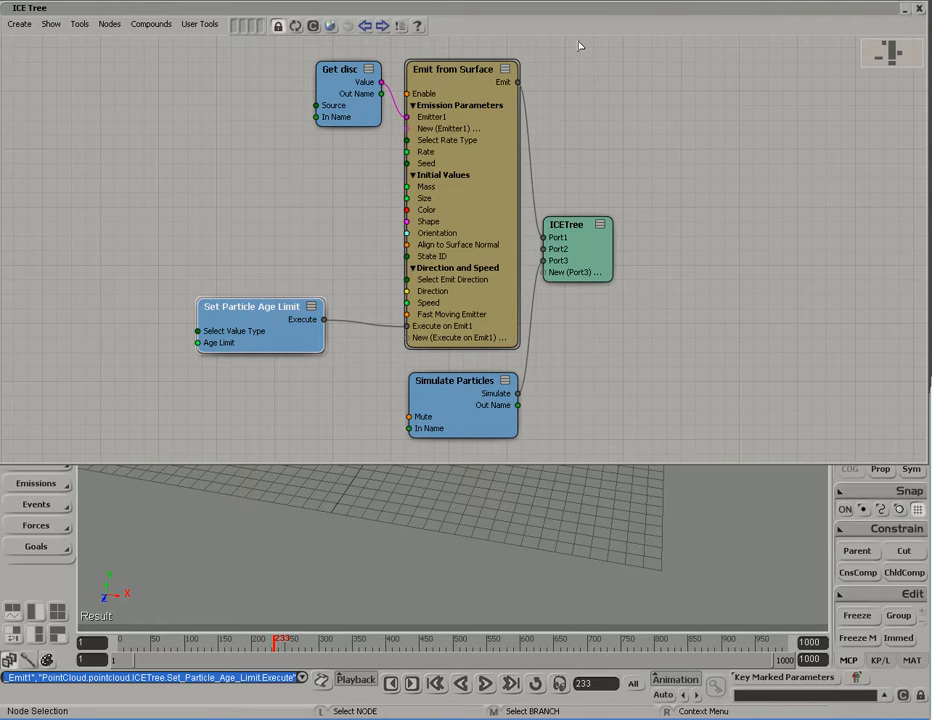
pyautogui.moveTo(595, 283); pyautogui.dragTo(550, 179, button='middle')
pyautogui.moveTo(550, 179); pyautogui.dragTo(588, 275)
pyautogui.moveTo(437, 335); pyautogui.dragTo(437, 437)
pyautogui.moveTo(451, 352); pyautogui.dragTo(450, 301, button='middle')
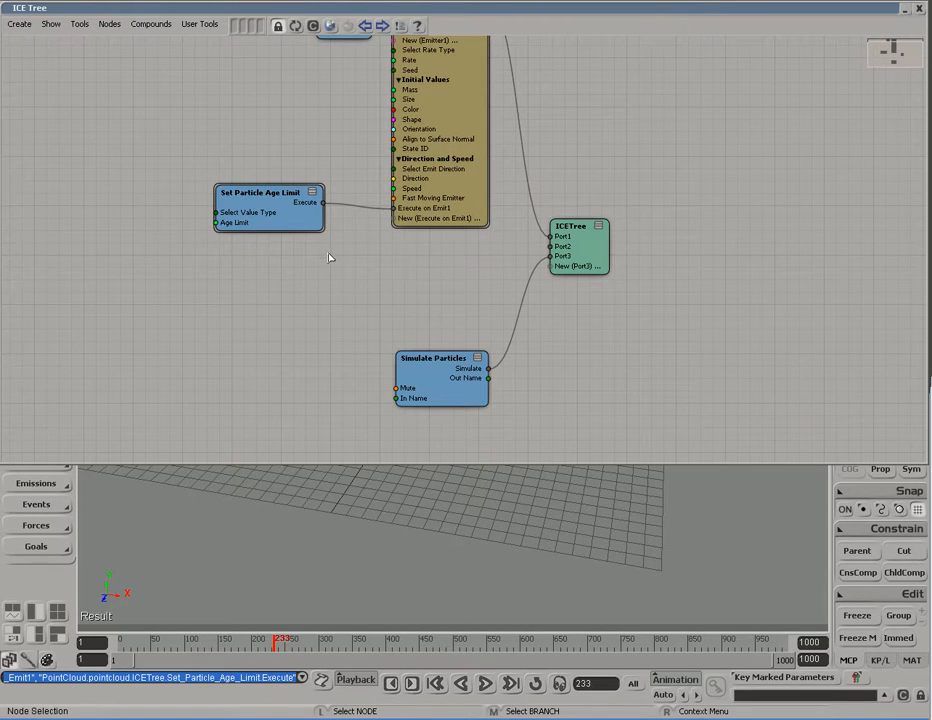
# Step: Add a Delete Particle at Age Limit node above Simulate Particles in the ICE Tree
pyautogui.click(330, 26)
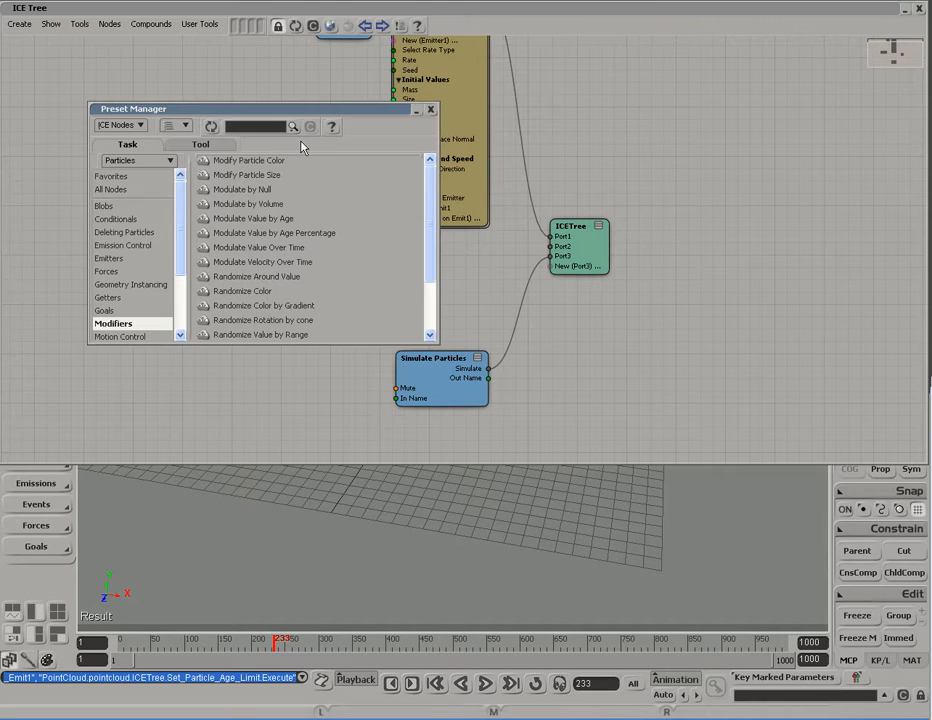
pyautogui.write('d')
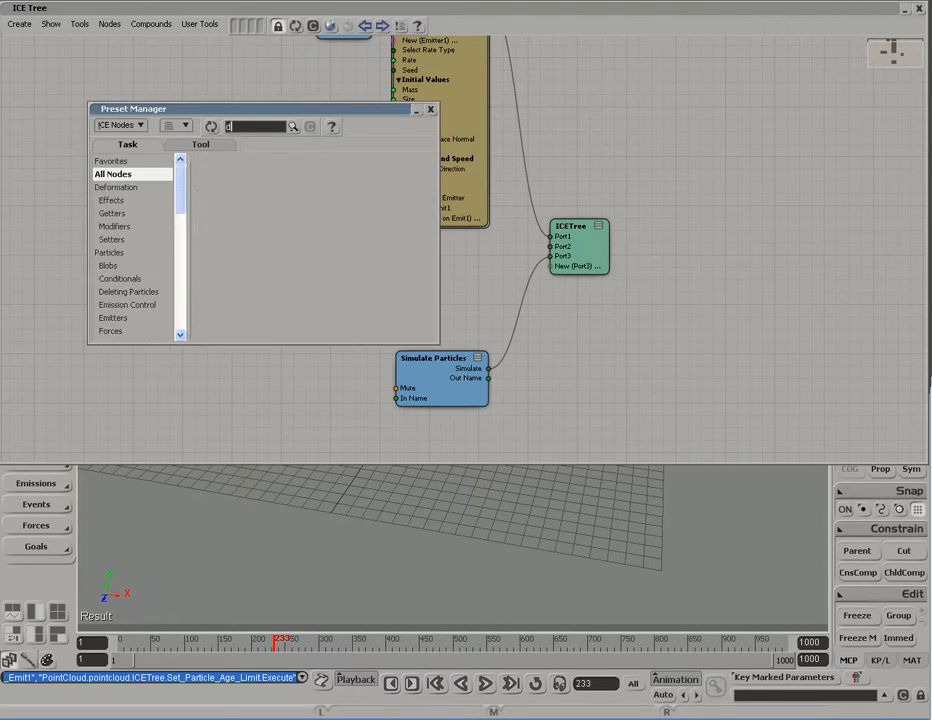
pyautogui.write('elete')
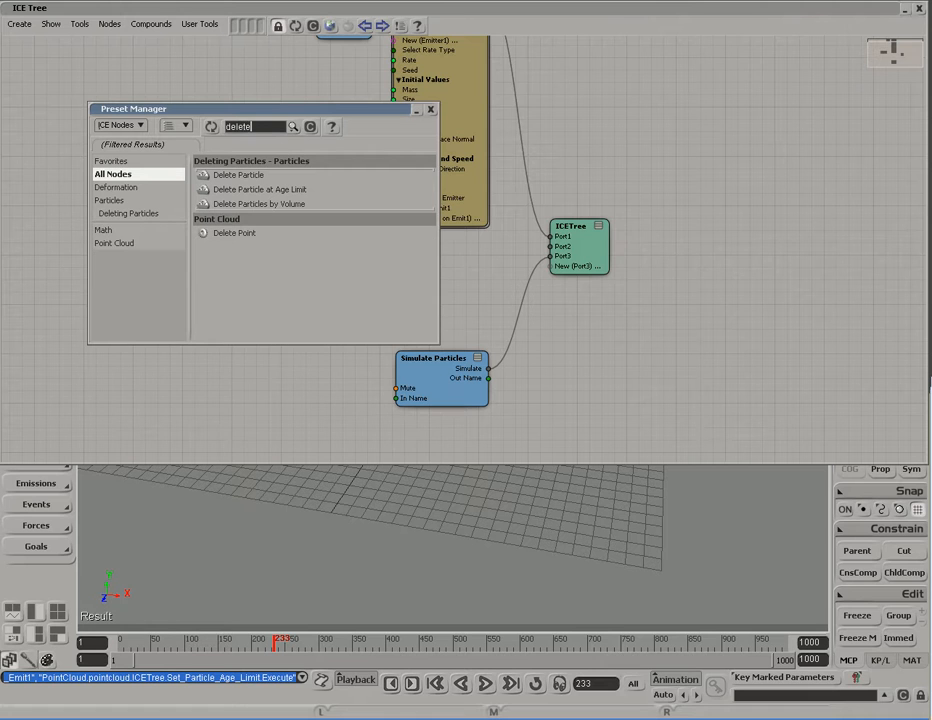
pyautogui.click(253, 190)
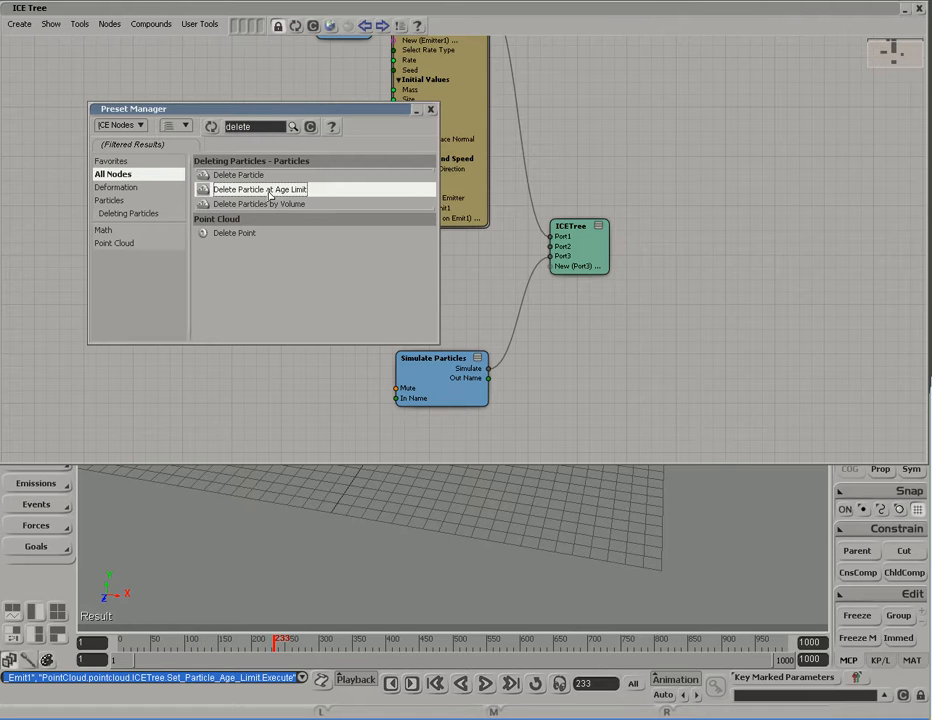
pyautogui.moveTo(260, 190); pyautogui.dragTo(584, 377)
pyautogui.click(430, 110)
pyautogui.moveTo(690, 385); pyautogui.dragTo(566, 253)
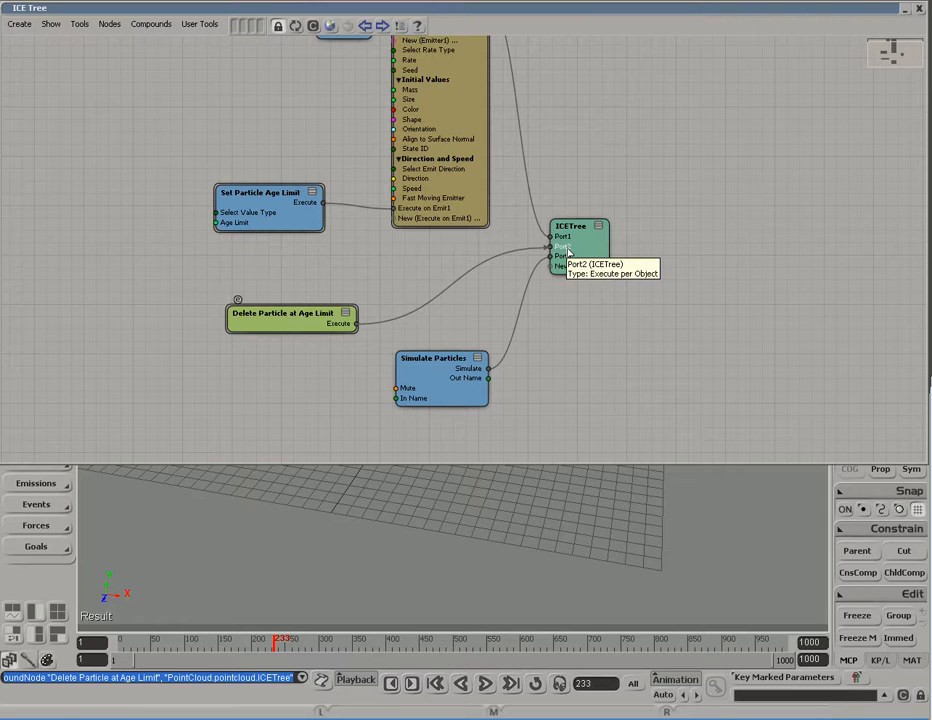
# Step: Nudge Simulate Particles down and Delete Particle at Age Limit right, then hide the graph
pyautogui.moveTo(442, 398); pyautogui.dragTo(445, 421)
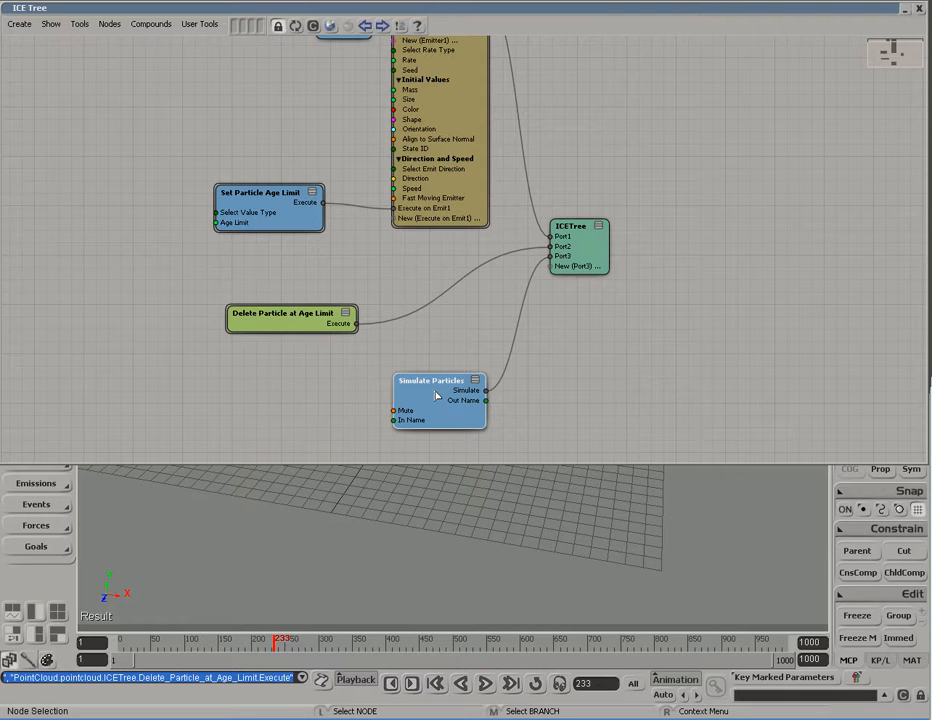
pyautogui.moveTo(318, 326); pyautogui.dragTo(372, 339)
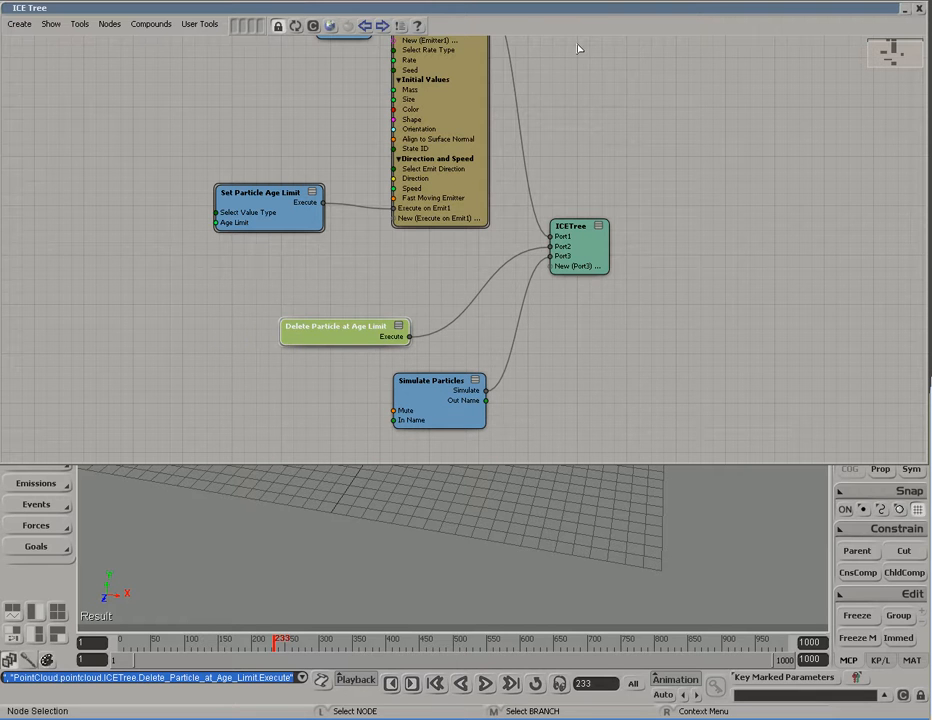
pyautogui.hotkey('alt', '9')
# Step: Replay the simulation from the first frame and zoom the viewport on the particles
pyautogui.hotkey('shift', ',')
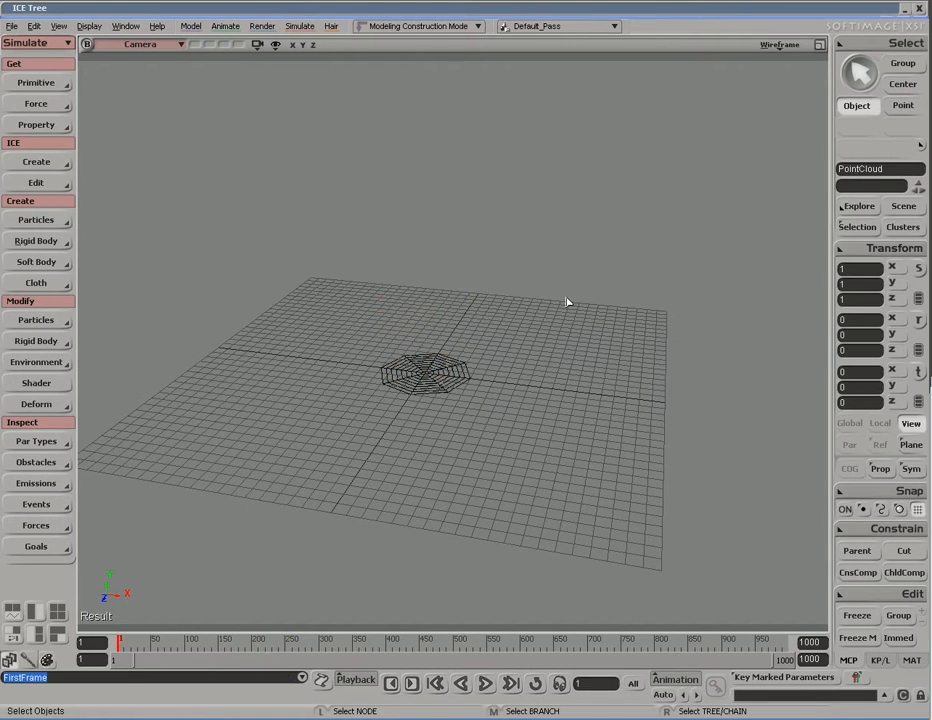
pyautogui.press('F10')
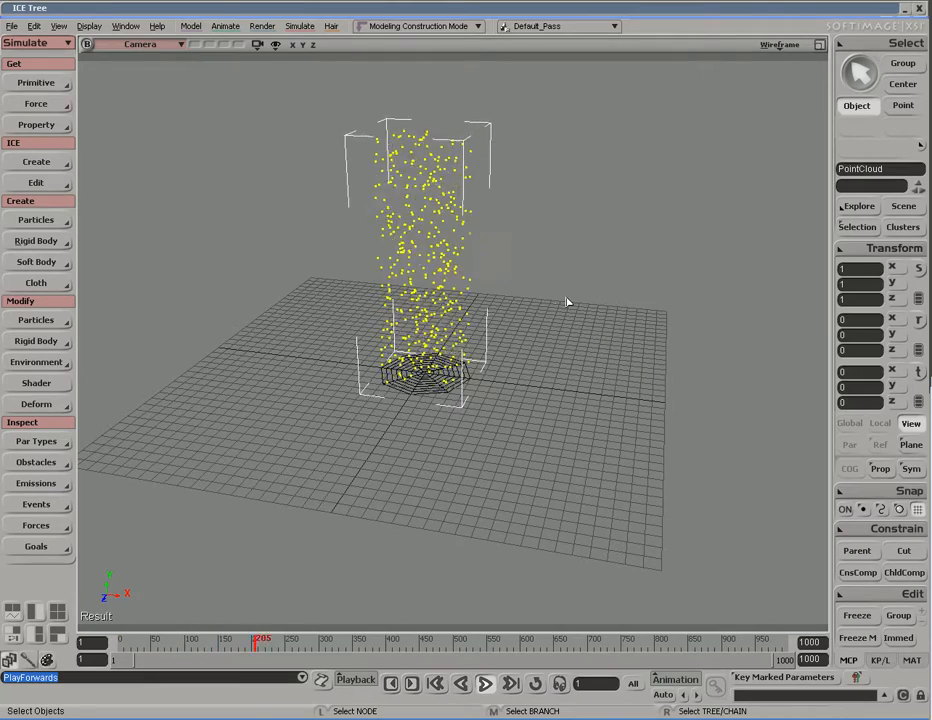
pyautogui.scroll(3, 543, 365)
pyautogui.press('s')
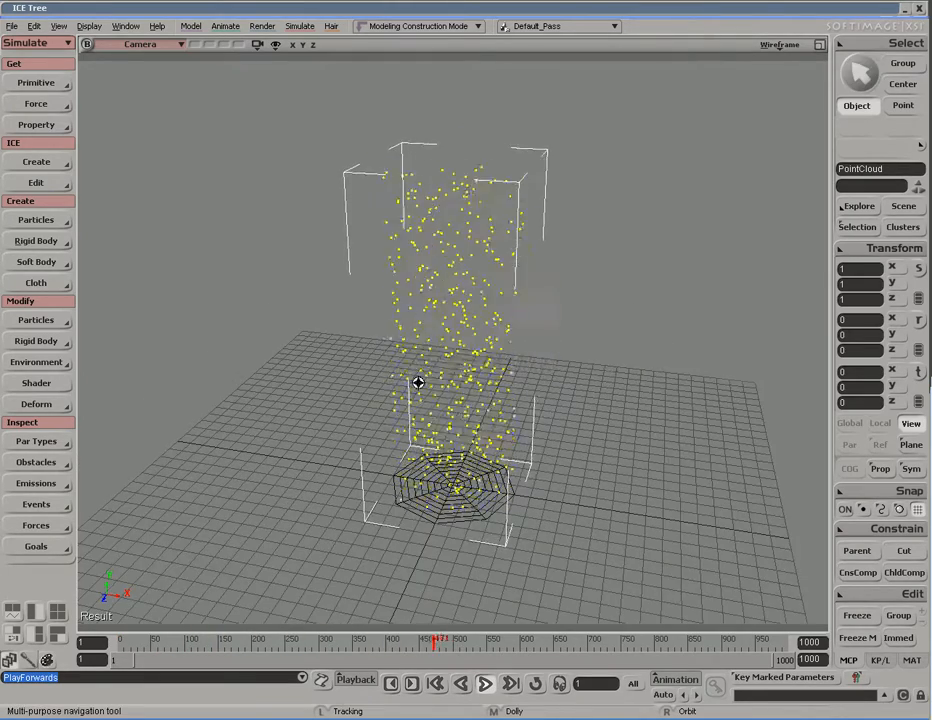
pyautogui.scroll(-2, 495, 391)
pyautogui.press('space')
pyautogui.press('s')
pyautogui.press('space')
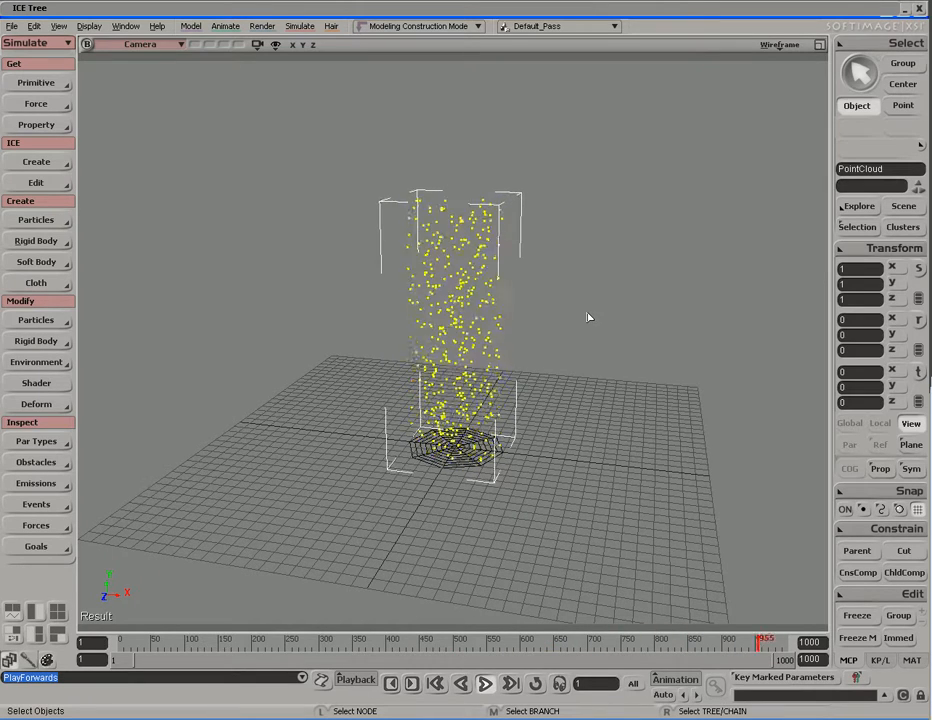
# Step: Turn on looping playback and replay from the start, stopping at frame 89
pyautogui.click(533, 683)
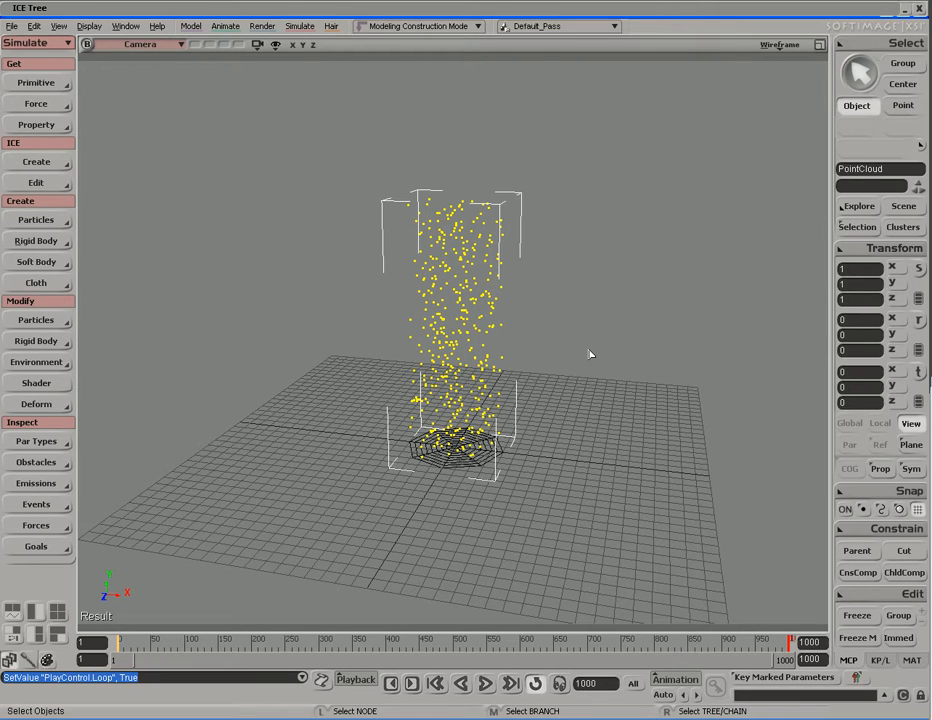
pyautogui.hotkey('alt', ',')
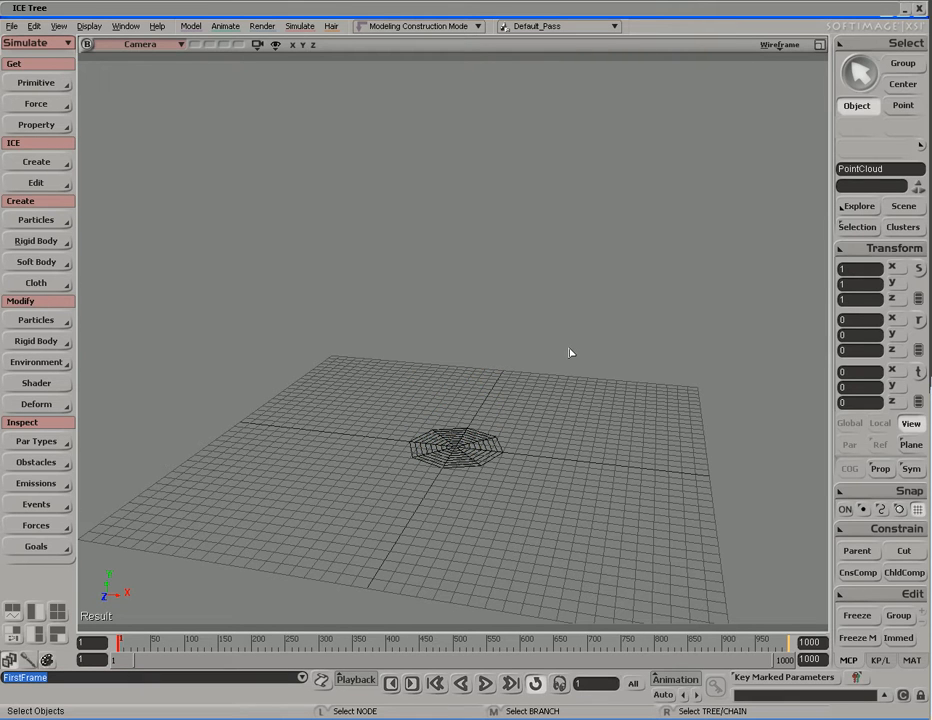
pyautogui.press('F12')
pyautogui.press('Escape')
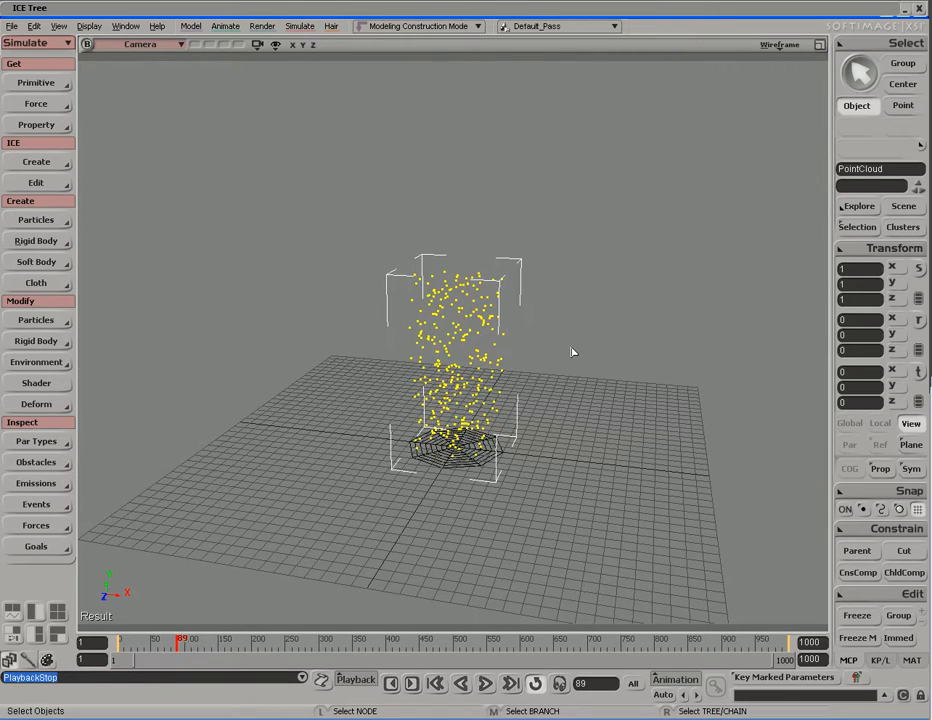
# Step: Reopen the ICE Tree and zoom and pan the node graph into view
pyautogui.doubleClick(533, 12)
pyautogui.press('s')
pyautogui.moveTo(381, 289); pyautogui.dragTo(416, 300)
pyautogui.moveTo(416, 300); pyautogui.dragTo(413, 283, button='middle')
pyautogui.moveTo(413, 283); pyautogui.dragTo(414, 266)
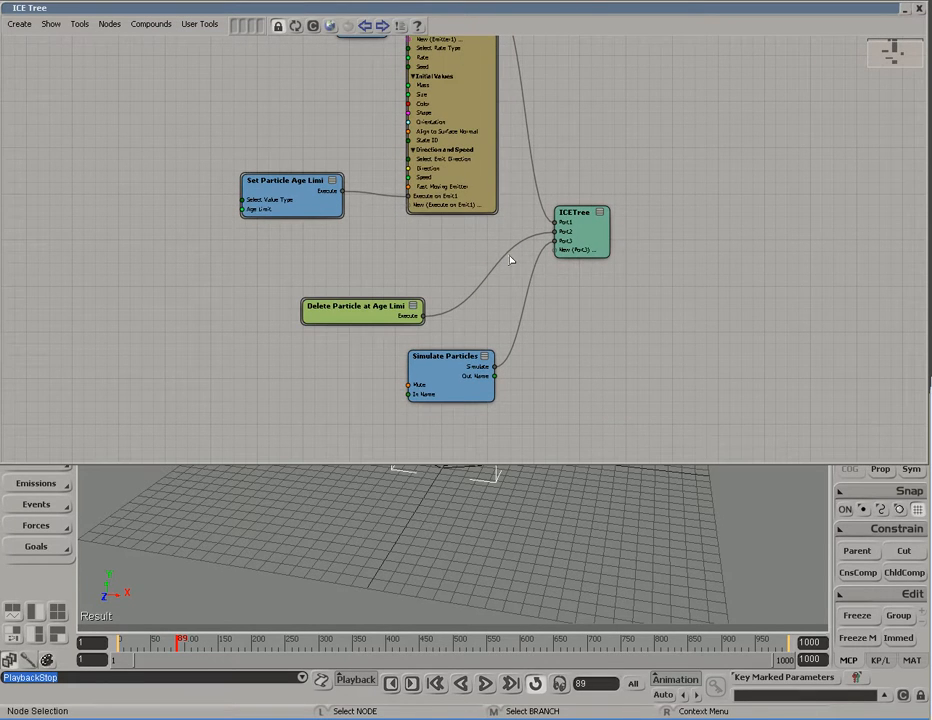
# Step: Play the simulation, tilt the disc about 61 degrees on Z, then undo the rotation
pyautogui.doubleClick(566, 15)
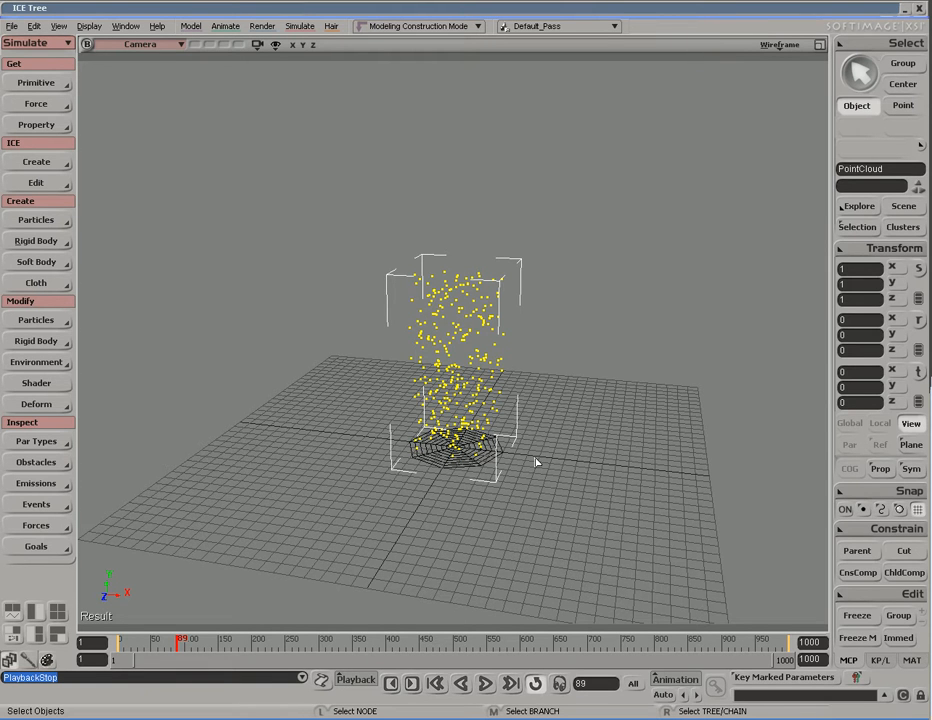
pyautogui.press('space')
pyautogui.click(491, 470)
pyautogui.press('c')
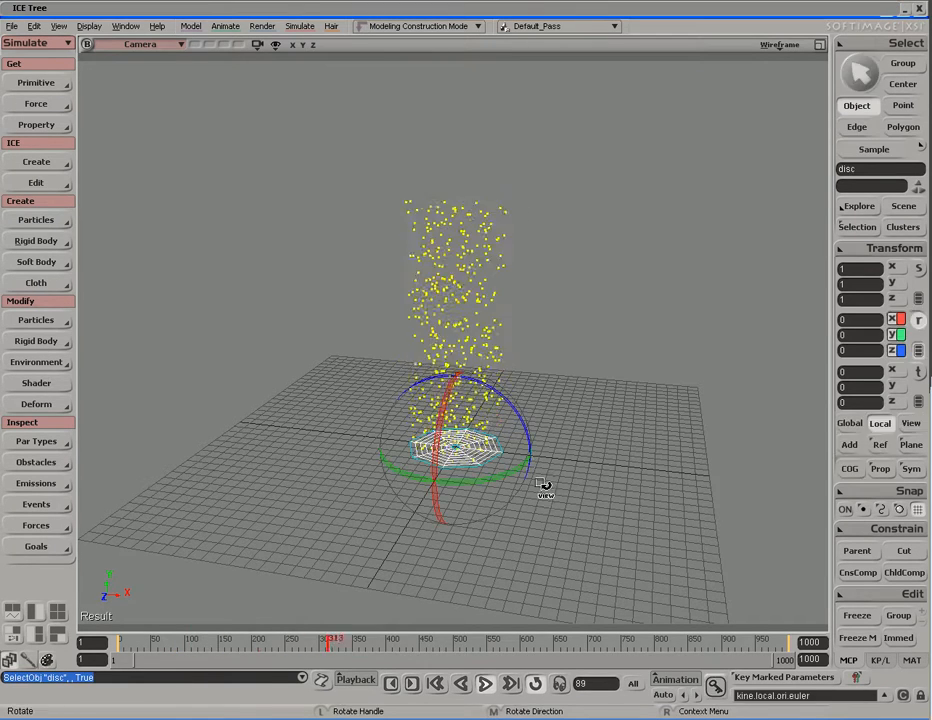
pyautogui.moveTo(531, 437); pyautogui.dragTo(562, 466)
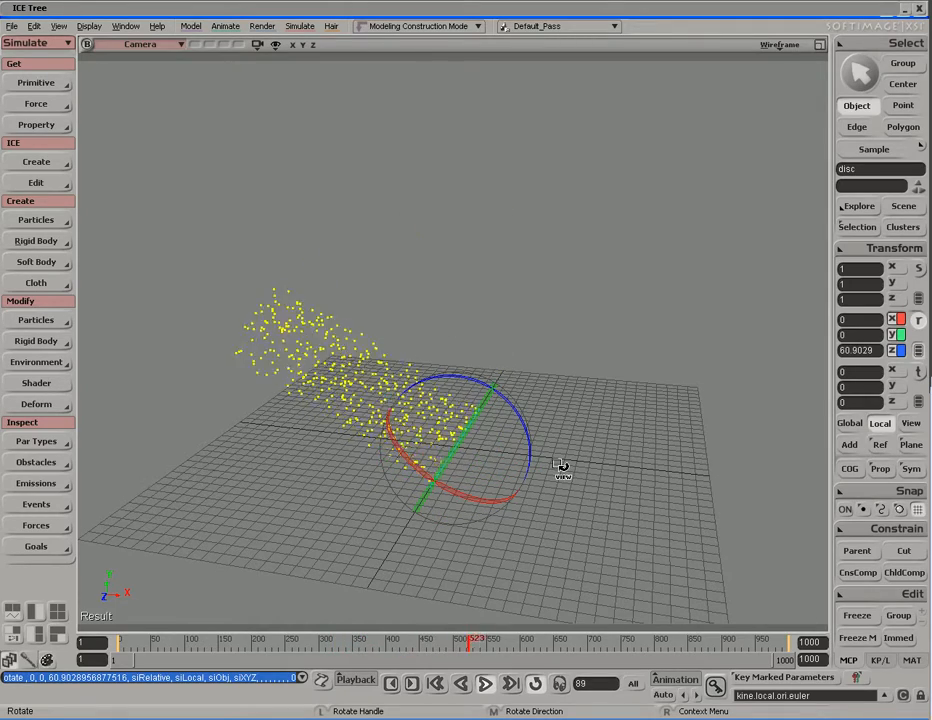
pyautogui.moveTo(522, 420); pyautogui.dragTo(539, 522)
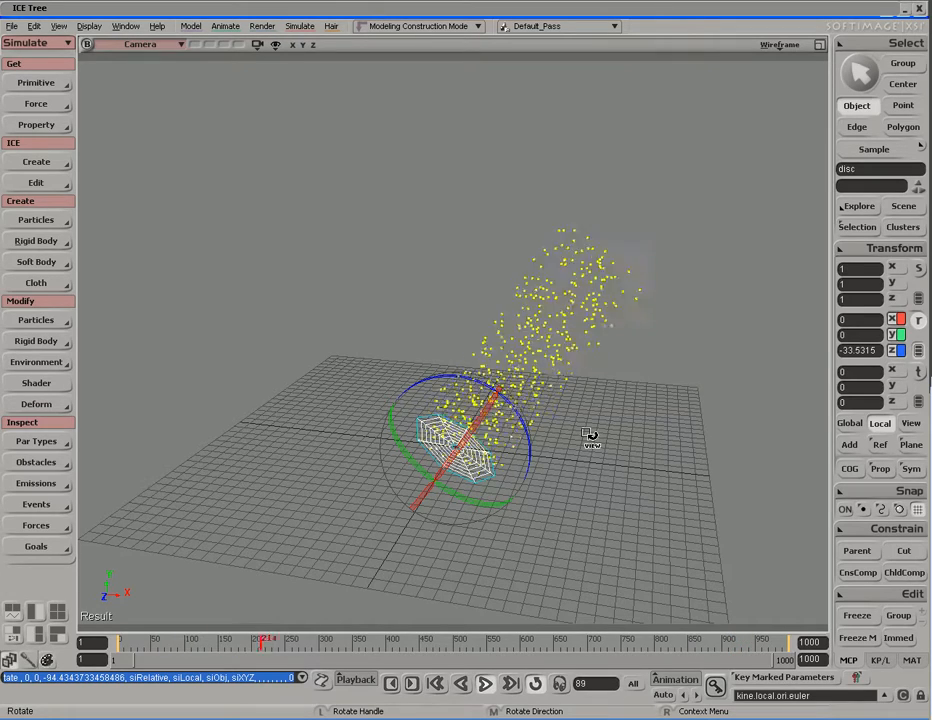
pyautogui.hotkey('ctrl', 'z')
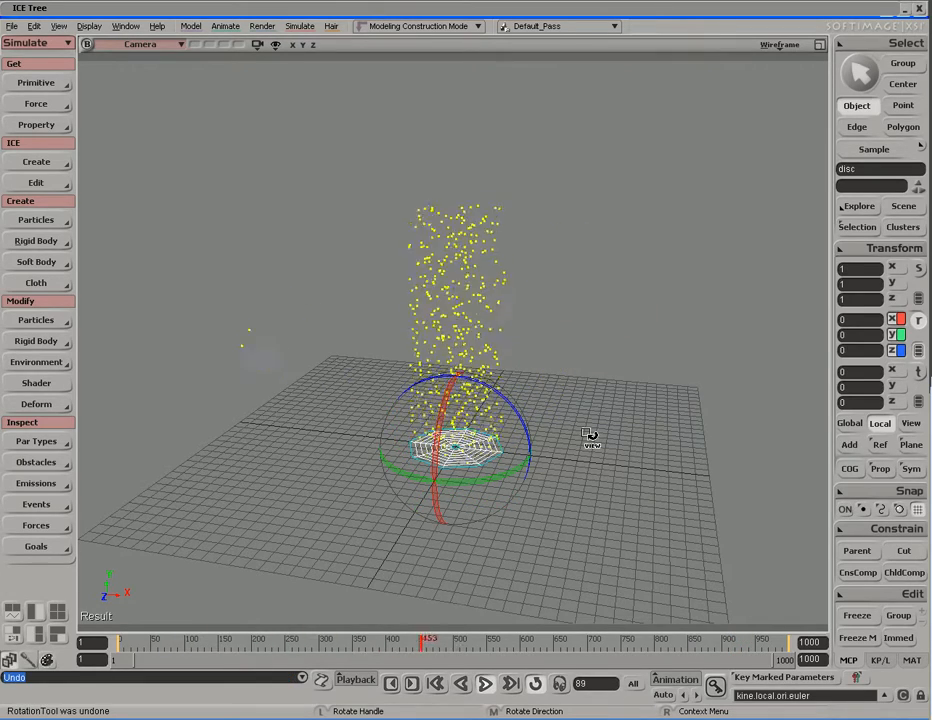
pyautogui.press('space')
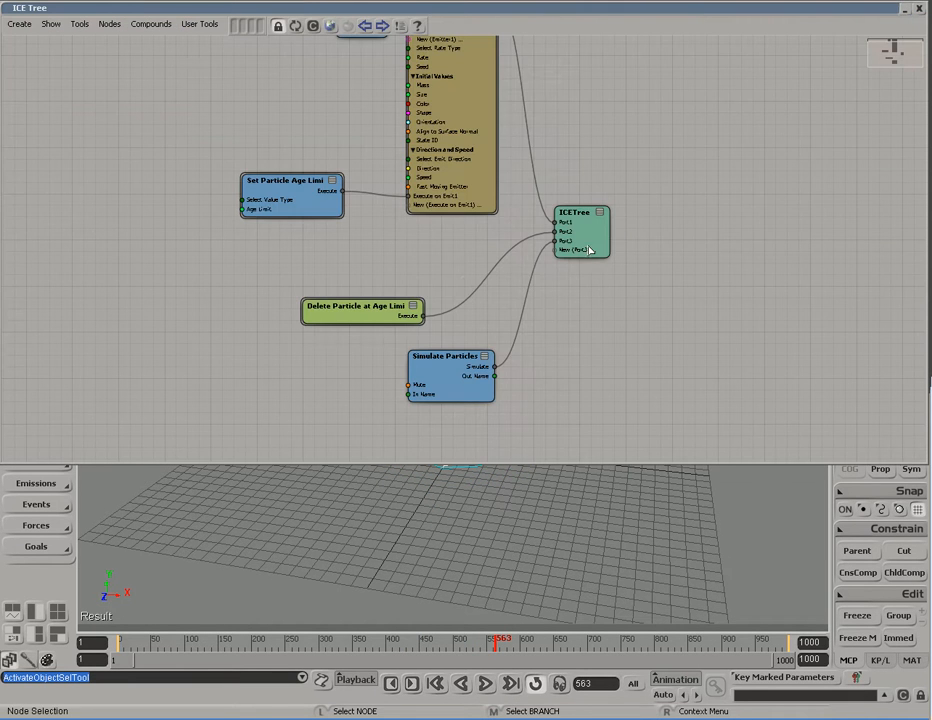
# Step: Open the Emit from Surface properties beside the viewport and show the Select Emit Direction dropdown
pyautogui.moveTo(539, 171); pyautogui.dragTo(606, 250, button='middle')
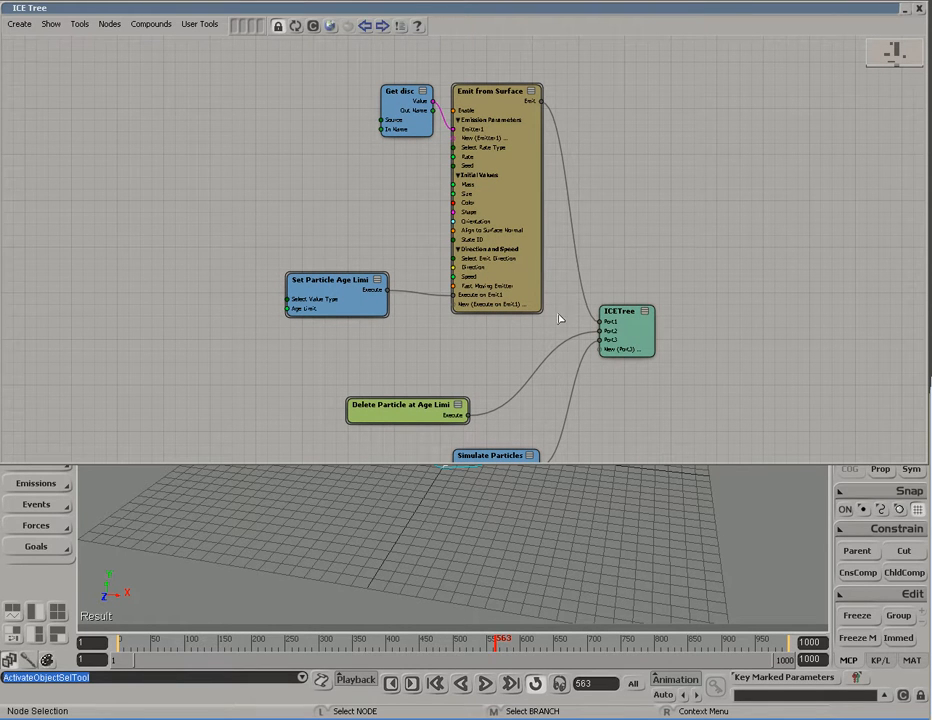
pyautogui.doubleClick(522, 202)
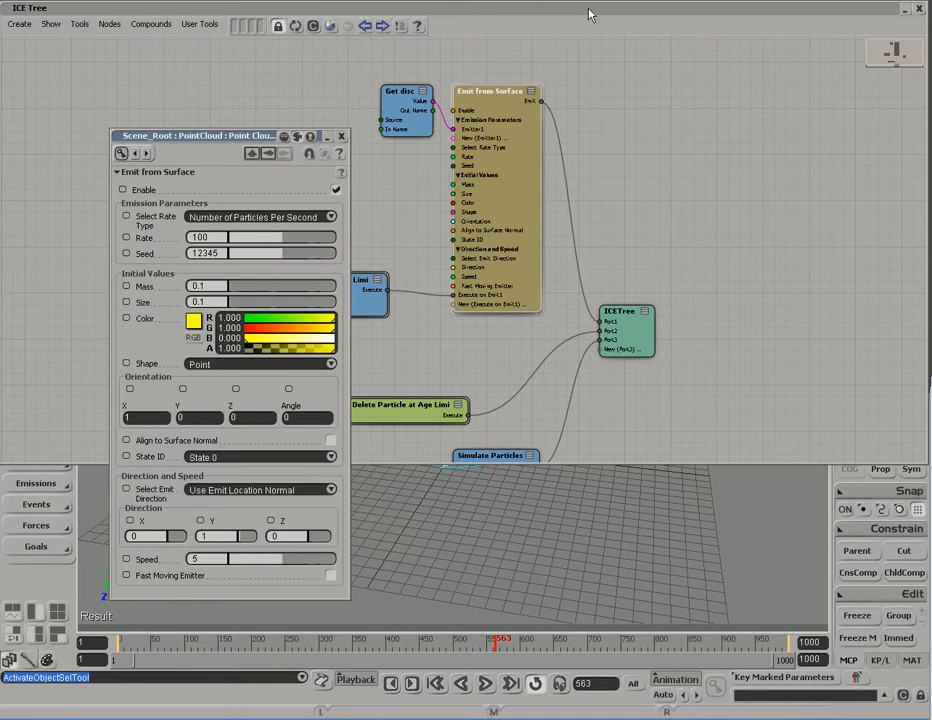
pyautogui.click(918, 8)
pyautogui.moveTo(197, 140); pyautogui.dragTo(195, 78)
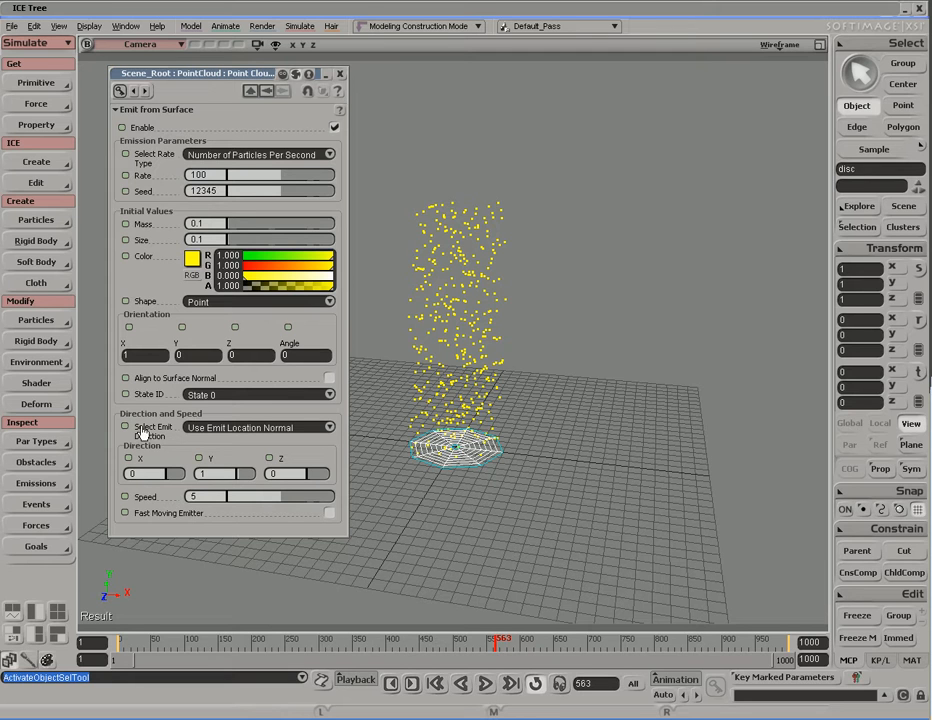
pyautogui.click(331, 428)
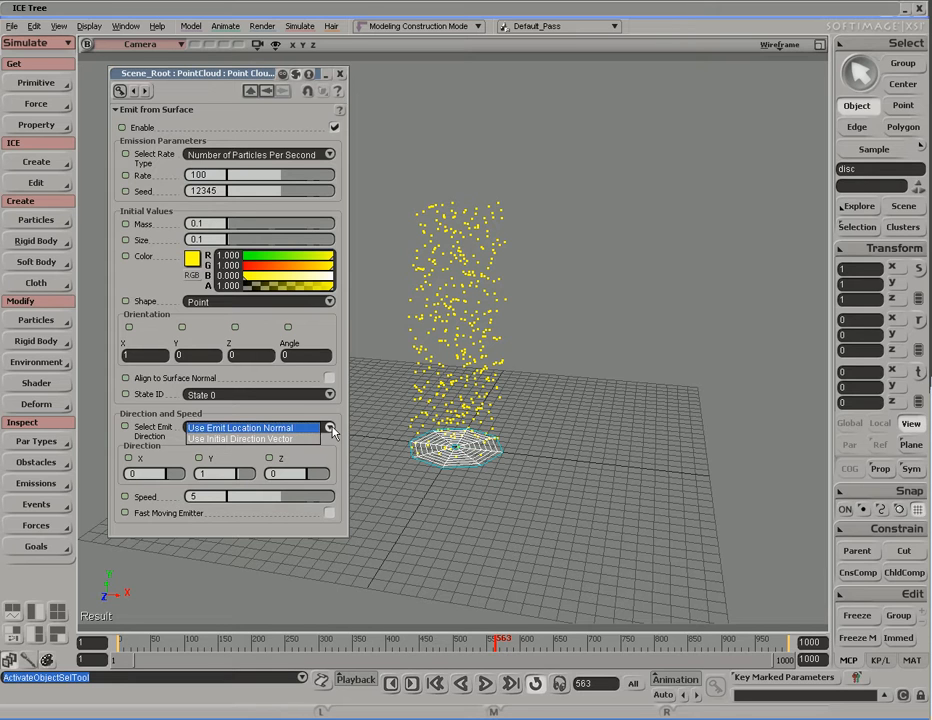
# Step: Switch emission to Use Initial Direction Vector with Direction Y -1 and replay to test
pyautogui.click(255, 440)
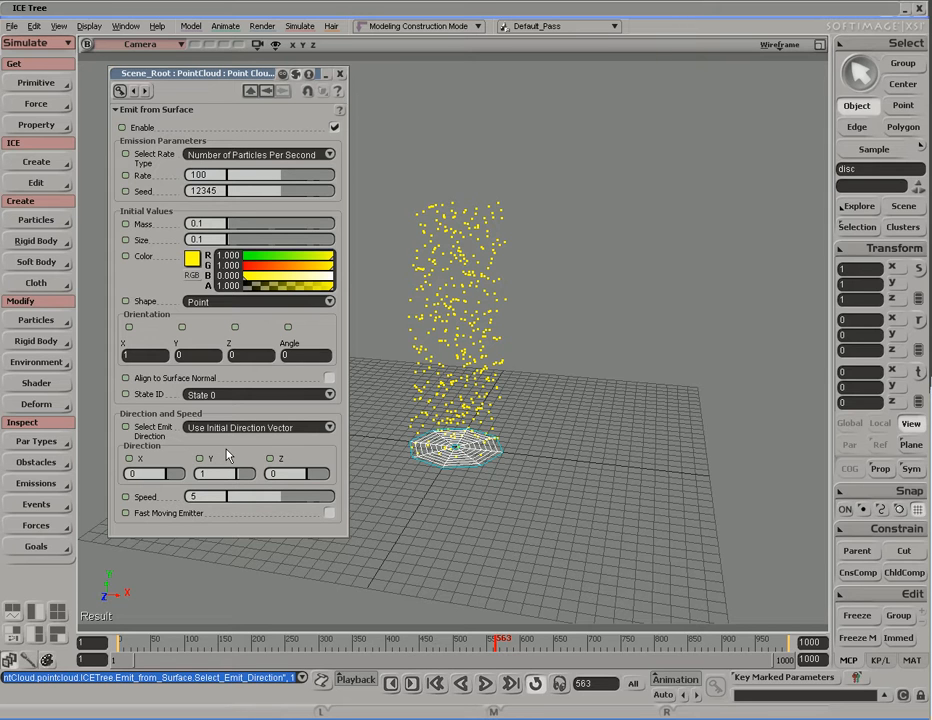
pyautogui.click(225, 474)
pyautogui.press('Return')
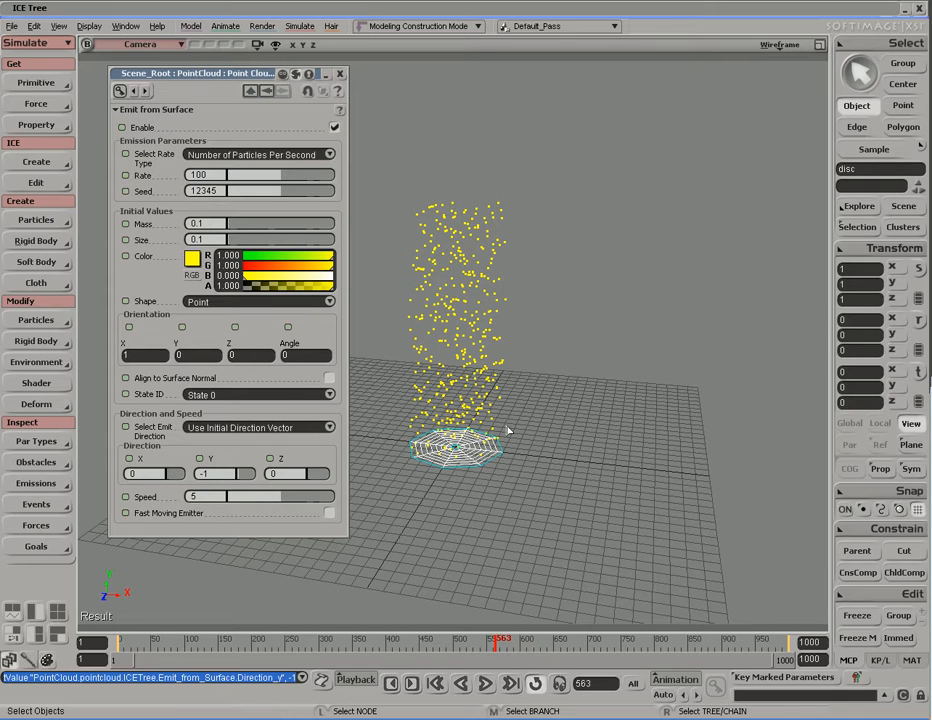
pyautogui.hotkey('shift', ',')
pyautogui.press('F4')
pyautogui.press('s')
pyautogui.moveTo(505, 485); pyautogui.dragTo(493, 425)
pyautogui.press('space')
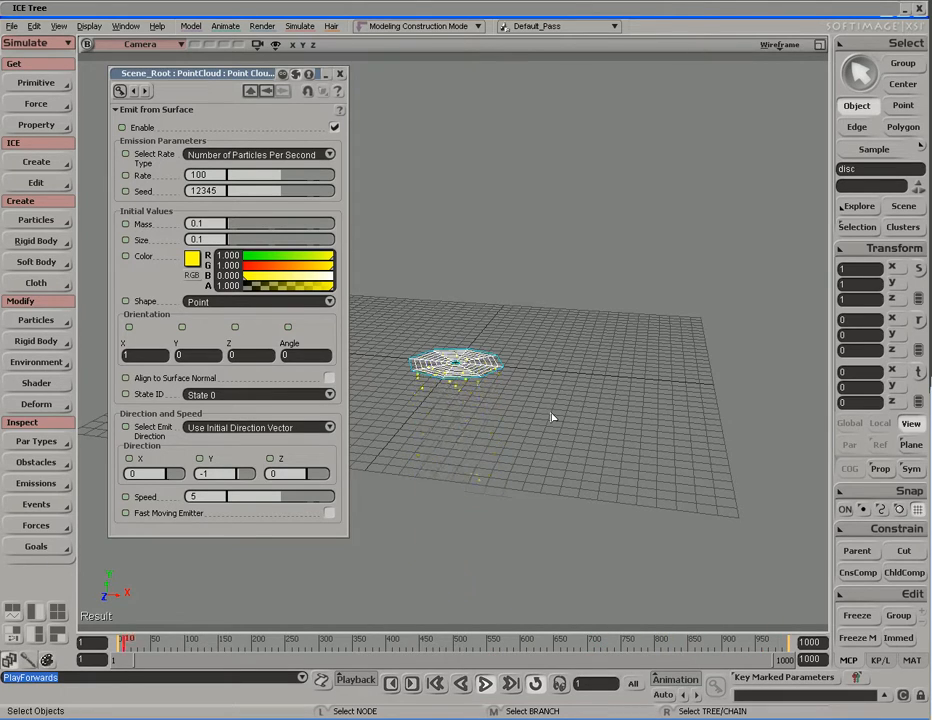
# Step: Set Direction Y back to 1 so particles stream upward
pyautogui.click(210, 473)
pyautogui.write('1')
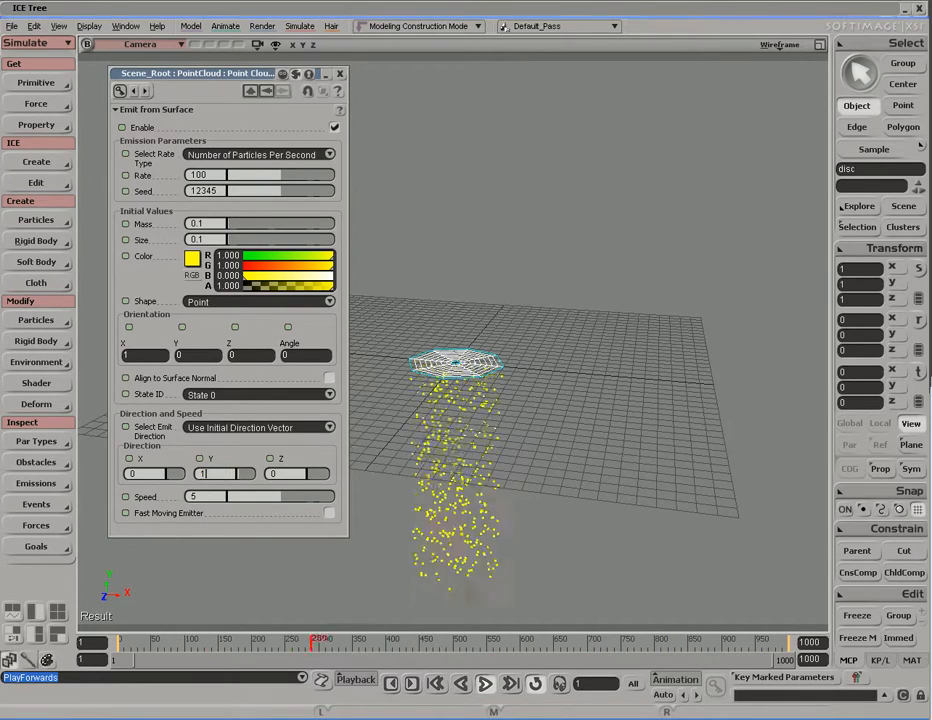
pyautogui.press('Return')
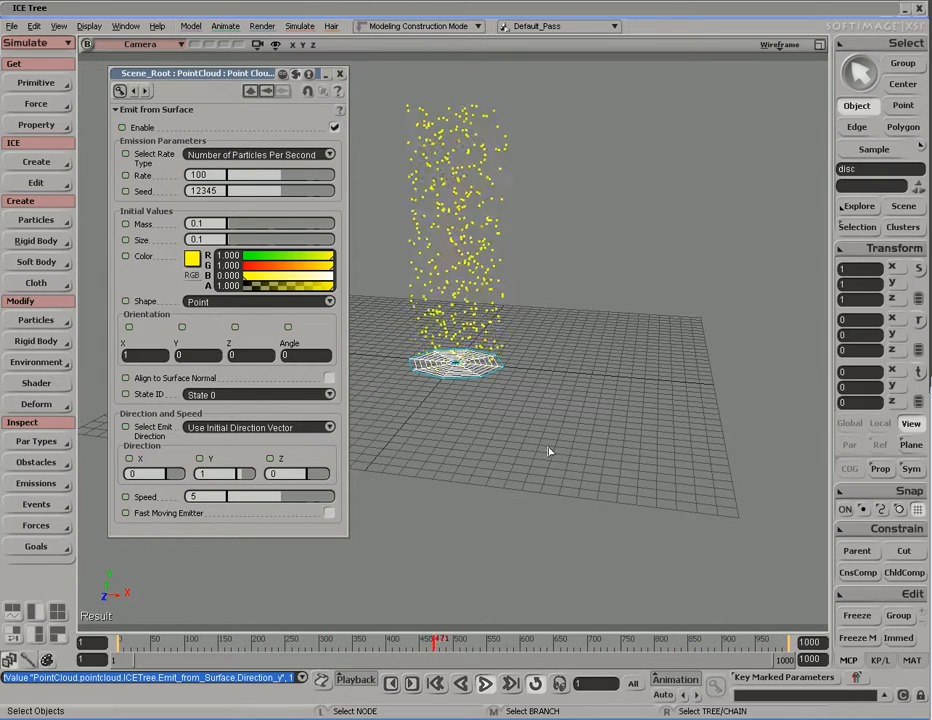
# Step: Enter 1 for the emitter's Direction X and dolly closer to the emitter
pyautogui.click(151, 474)
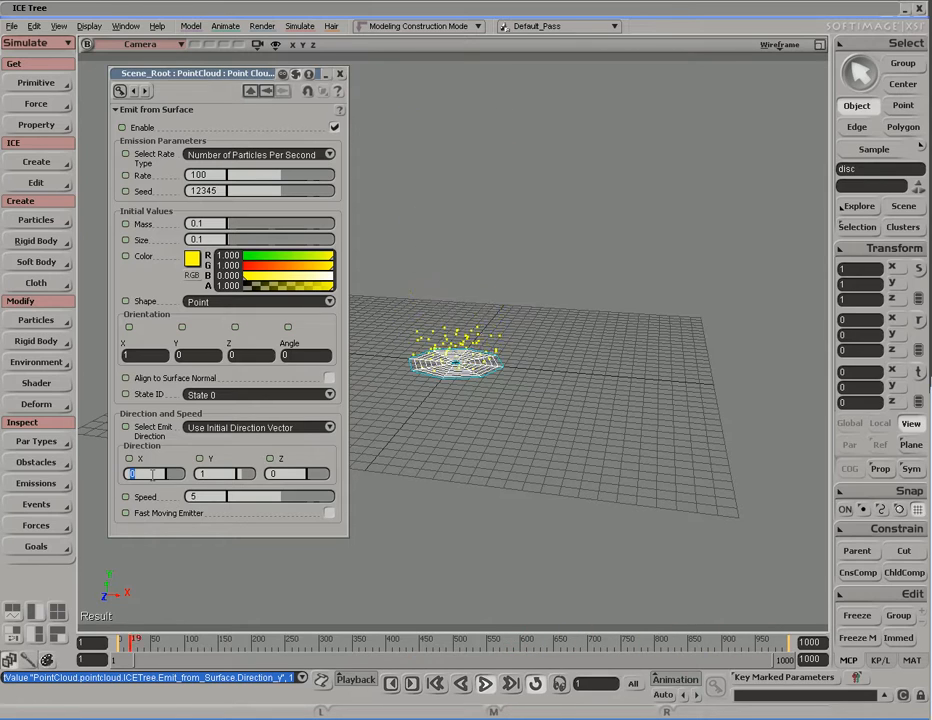
pyautogui.write('1')
pyautogui.press('Return')
pyautogui.moveTo(563, 381); pyautogui.dragTo(555, 405, button='middle')
pyautogui.click(231, 473)
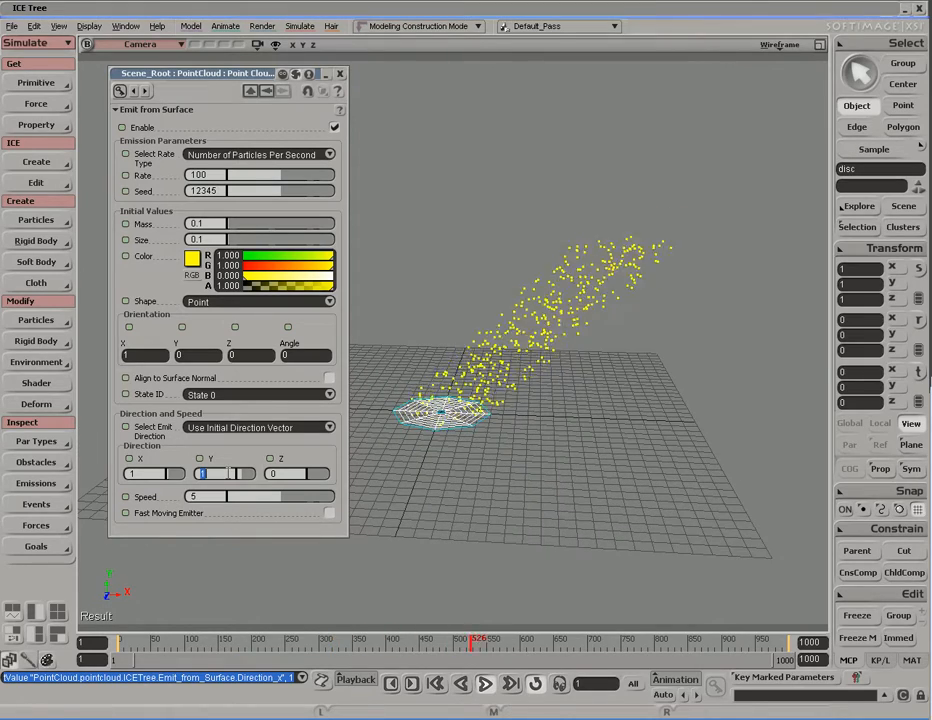
pyautogui.click(150, 473)
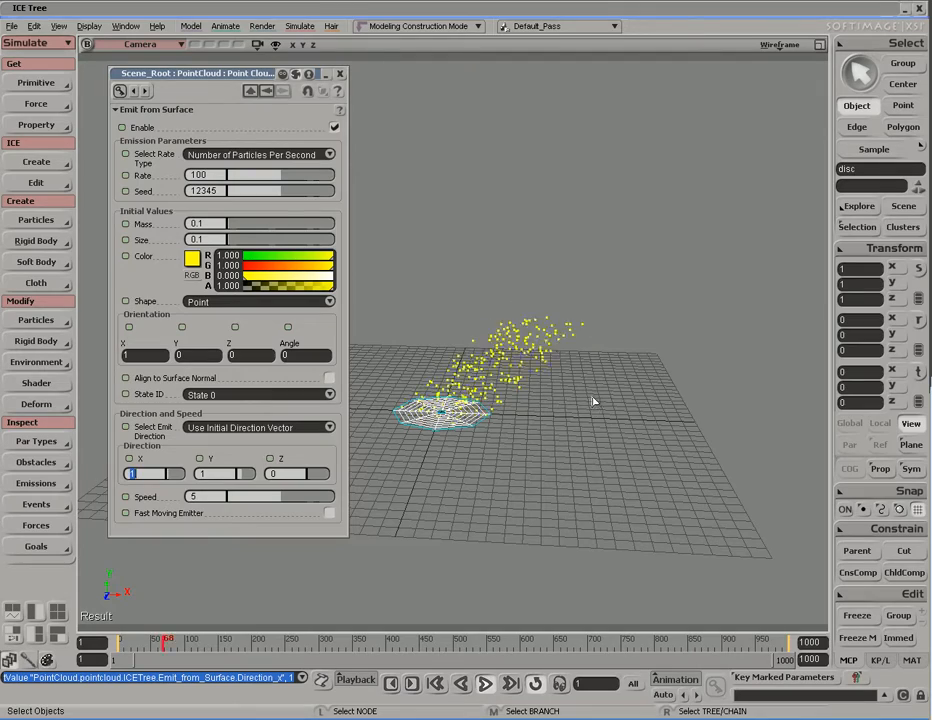
# Step: Reselect the disc's Emit from Surface settings, set Direction X to -1, and orbit to check
pyautogui.click(505, 414)
pyautogui.press('s')
pyautogui.moveTo(505, 414); pyautogui.dragTo(545, 413)
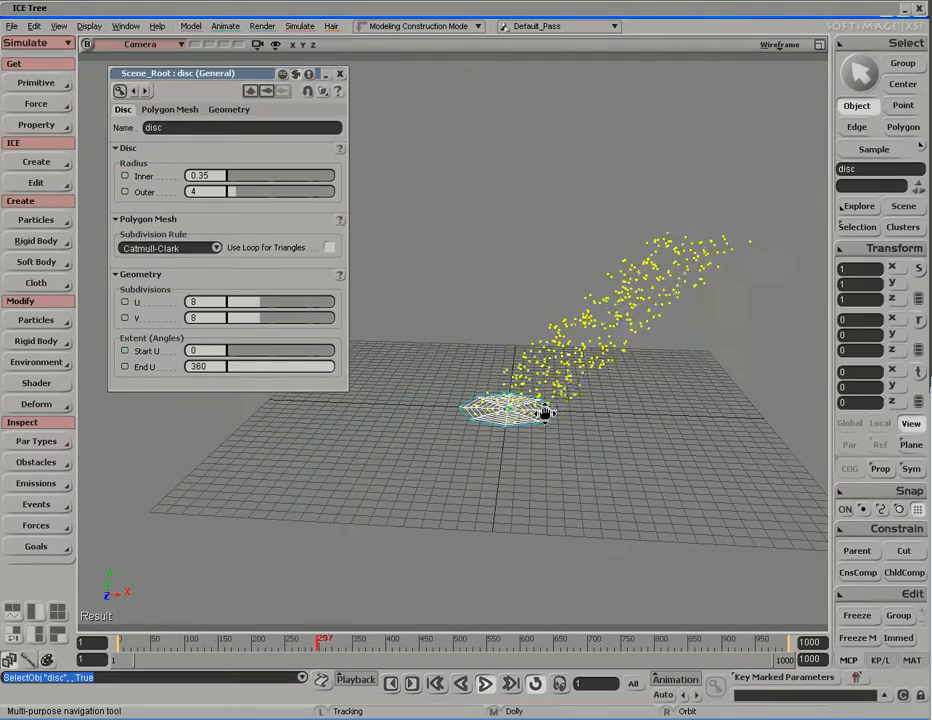
pyautogui.click(251, 90)
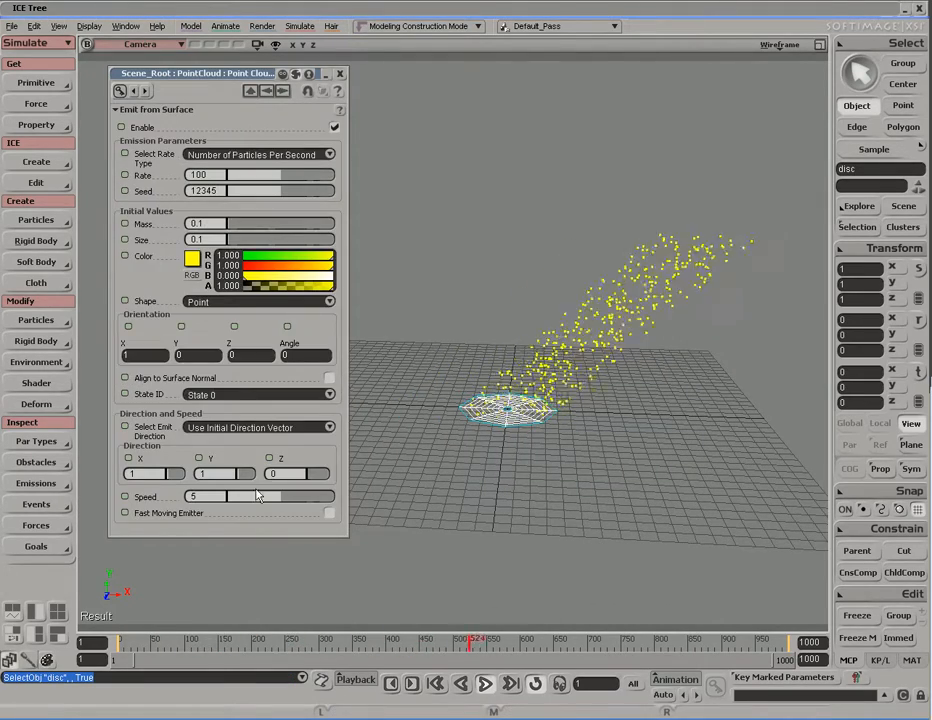
pyautogui.click(156, 474)
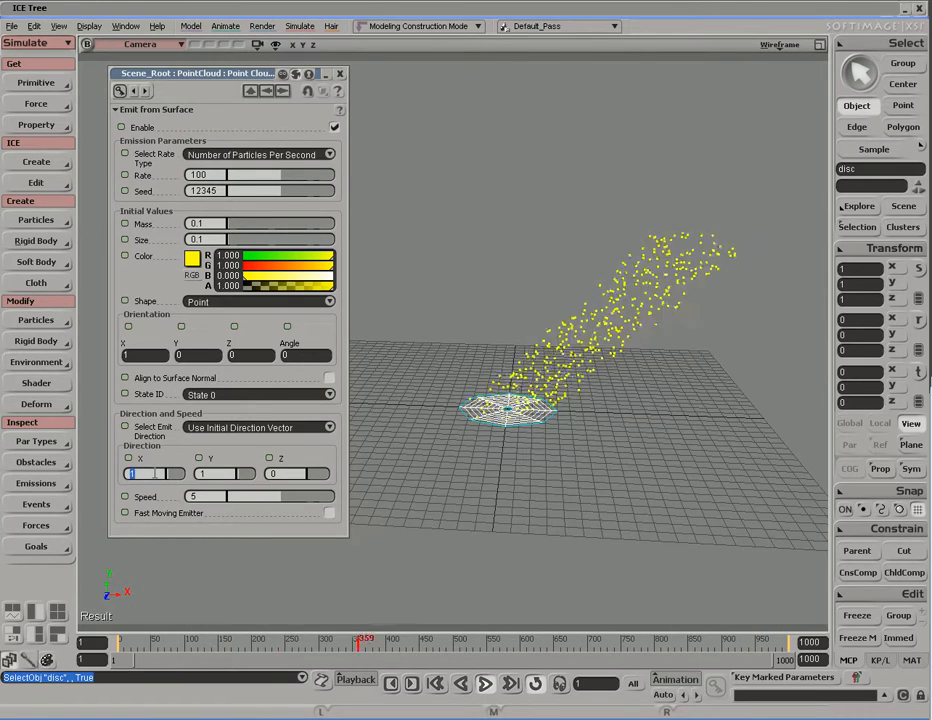
pyautogui.write('-1')
pyautogui.press('Return')
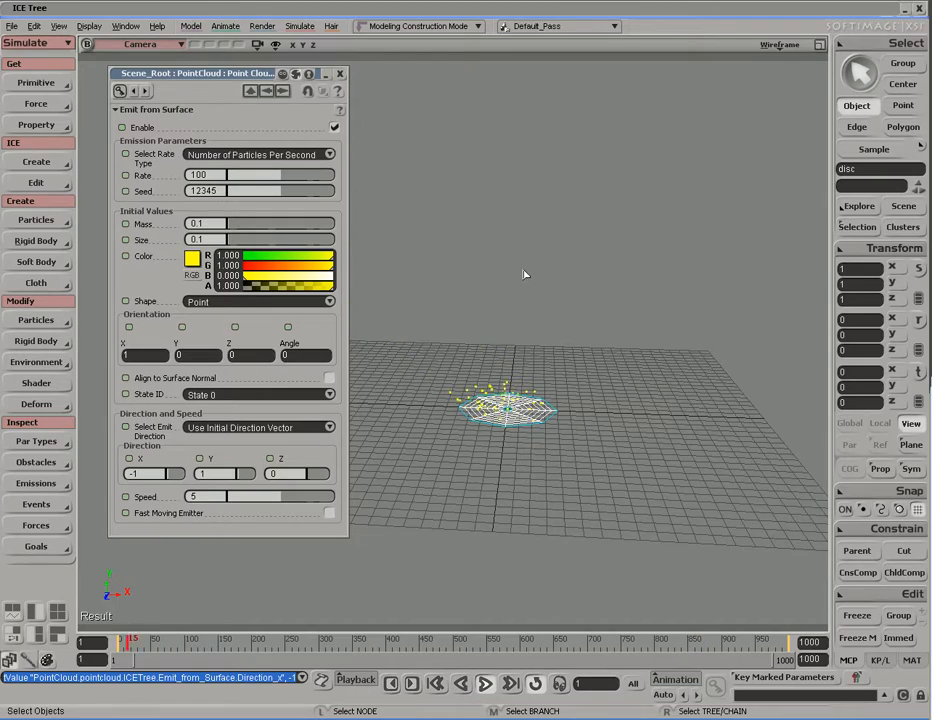
pyautogui.press('s')
pyautogui.moveTo(531, 437)
pyautogui.mouseDown(button='right')
pyautogui.moveTo(458, 458)
pyautogui.moveTo(520, 441)
pyautogui.mouseUp(button='right')
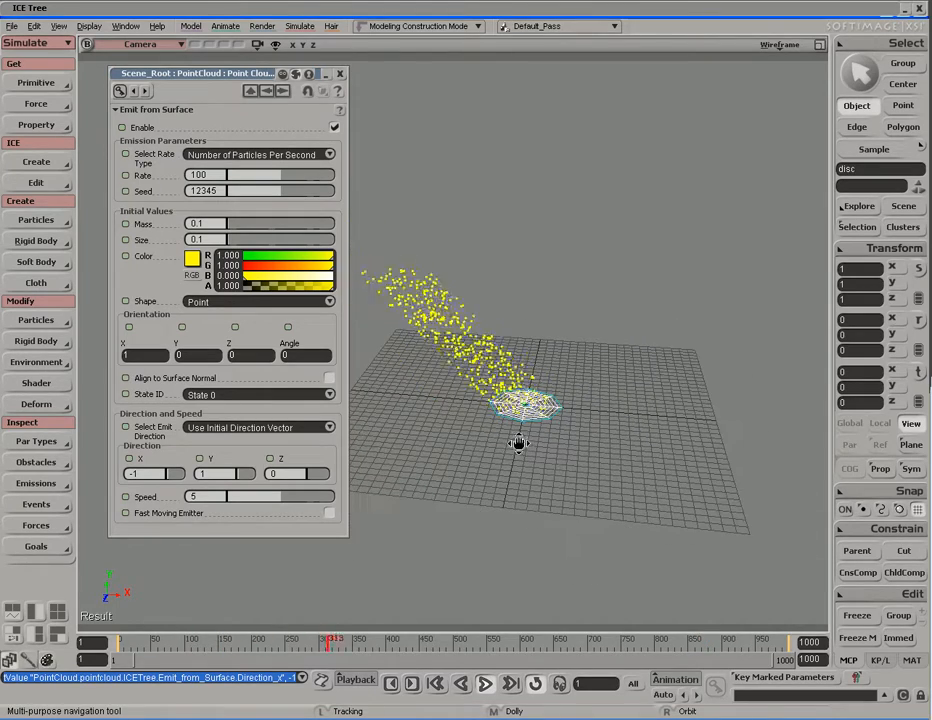
# Step: Set Direction X to 0 so the particles rise straight up
pyautogui.doubleClick(156, 474)
pyautogui.write('0')
pyautogui.press('Return')
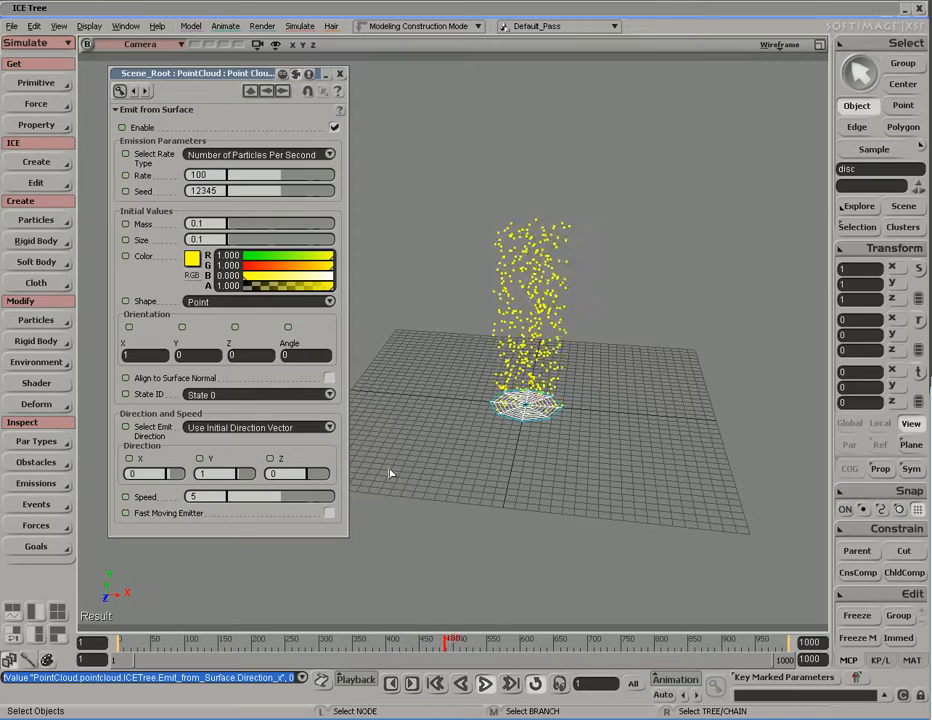
# Step: Try a lower Speed, undo back to 5, and close the emitter settings
pyautogui.moveTo(339, 499); pyautogui.dragTo(284, 508)
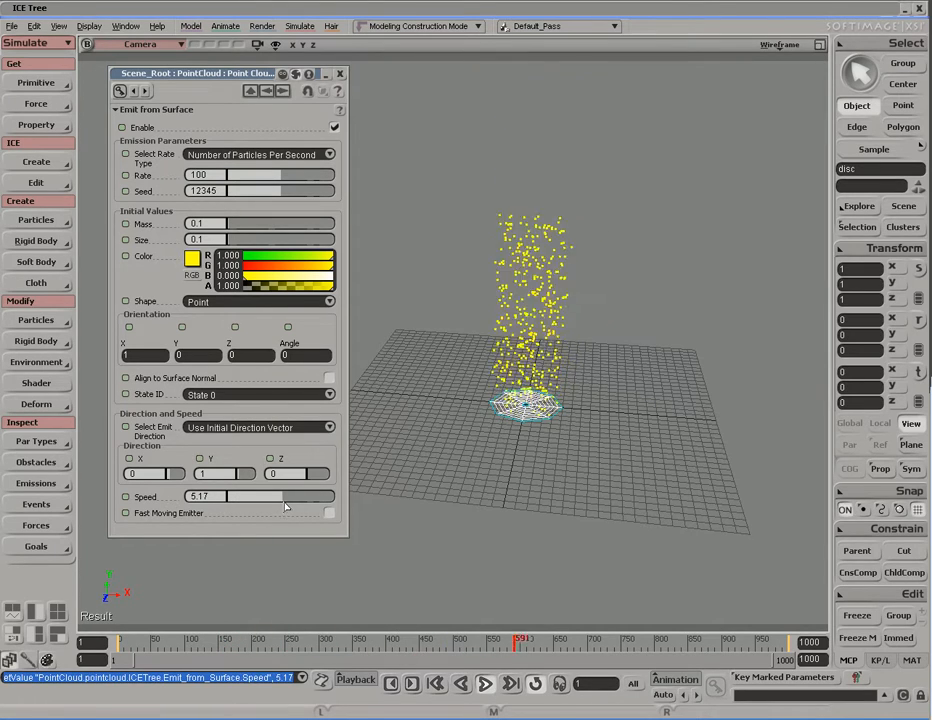
pyautogui.hotkey('ctrl', 'z')
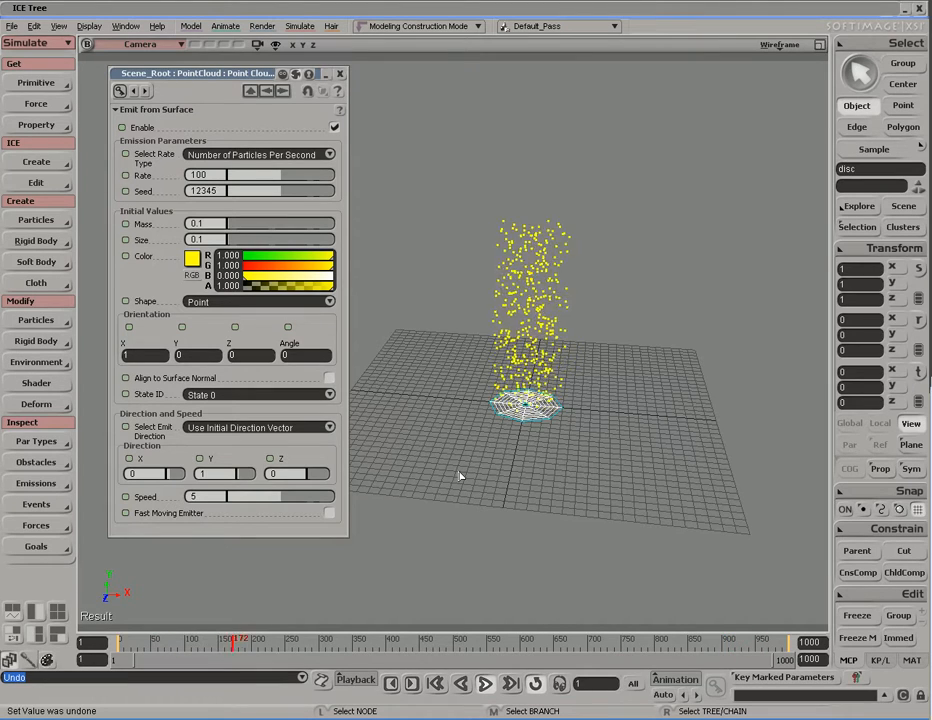
pyautogui.click(340, 75)
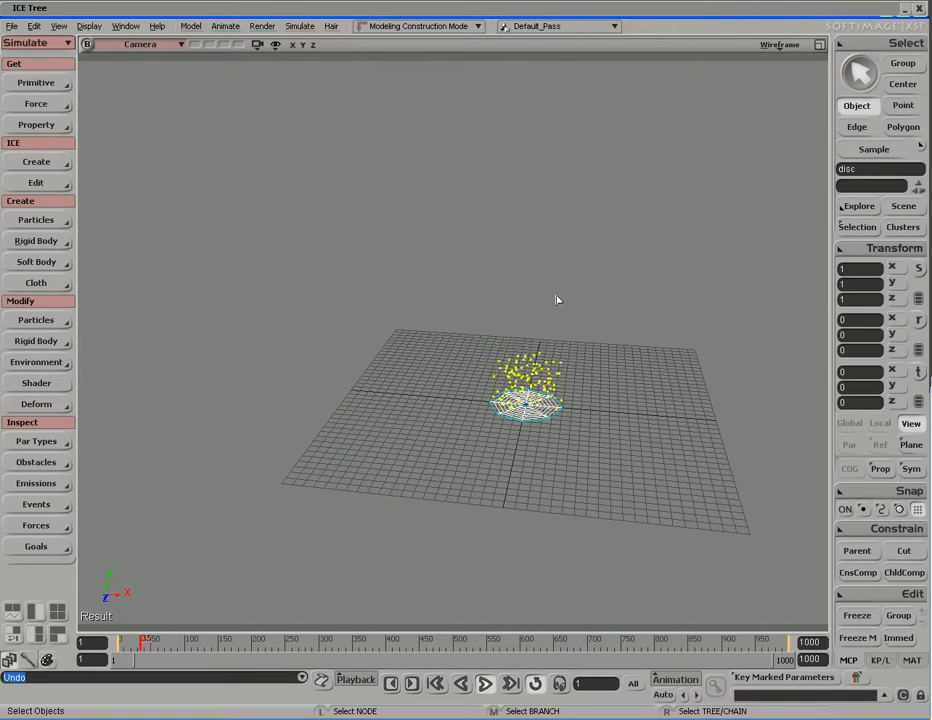
# Step: Open the point cloud's ICE Tree with Alt+9, stop playback, and frame the nodes
pyautogui.hotkey('alt', '9')
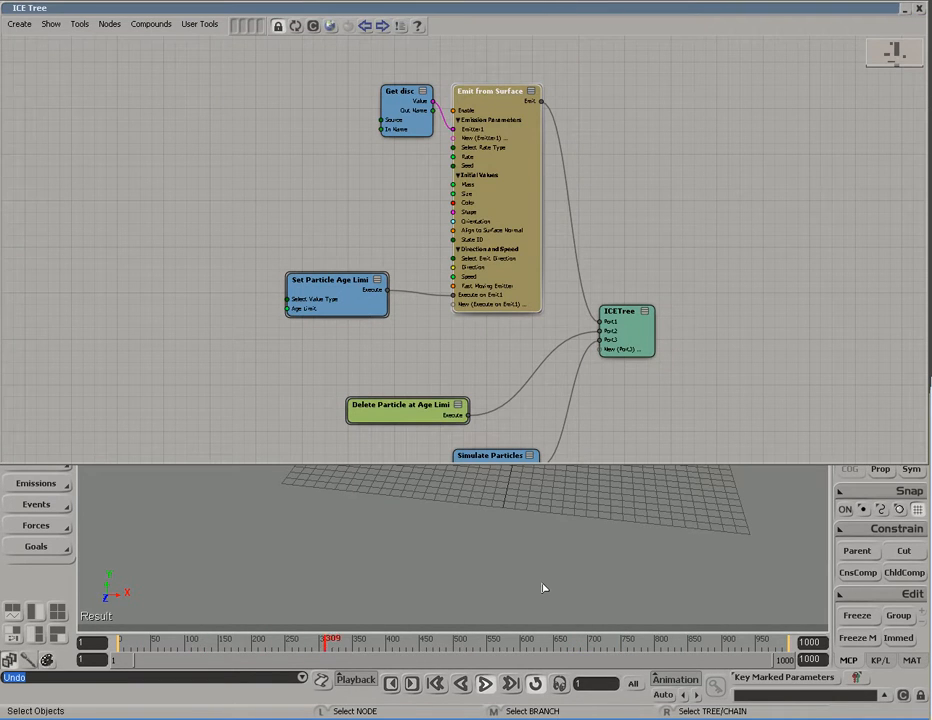
pyautogui.press('Escape')
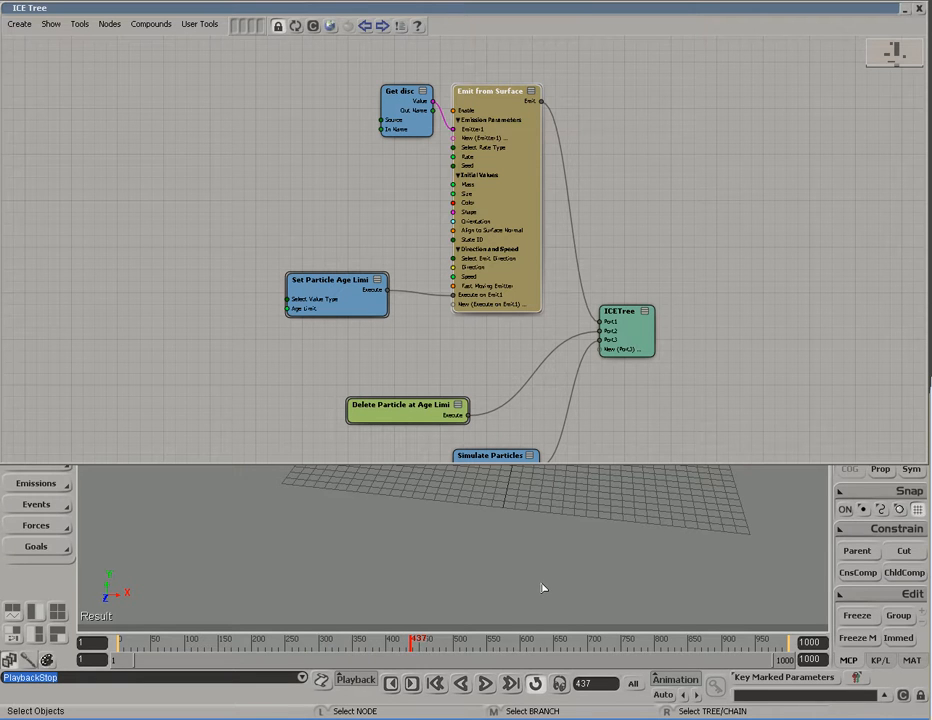
pyautogui.moveTo(645, 404); pyautogui.dragTo(551, 264, button='middle')
pyautogui.scroll(2, 540, 372)
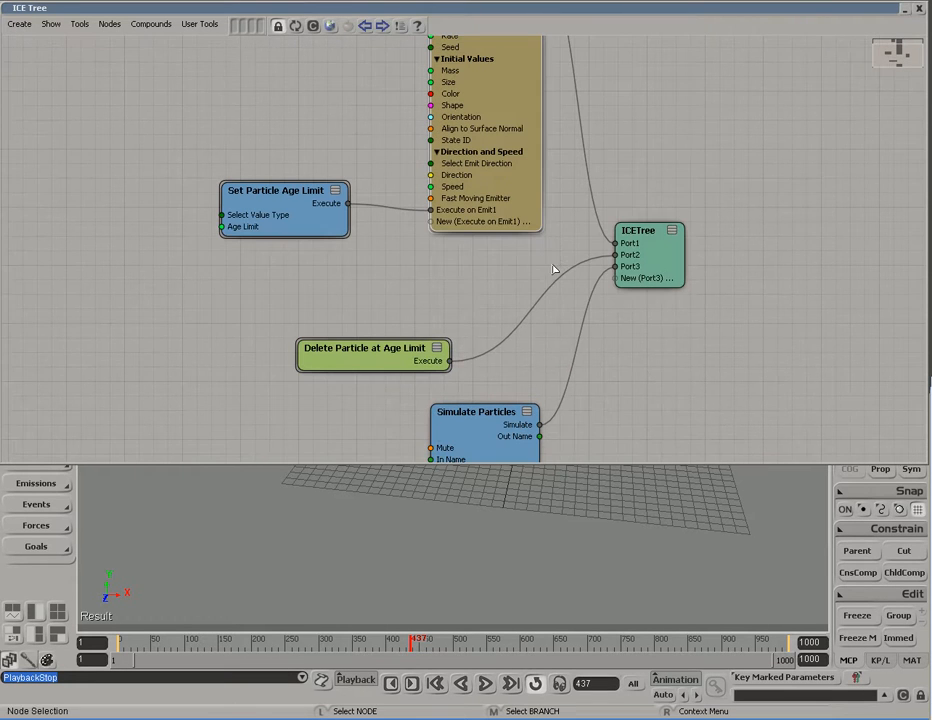
pyautogui.scroll(-3, 630, 325)
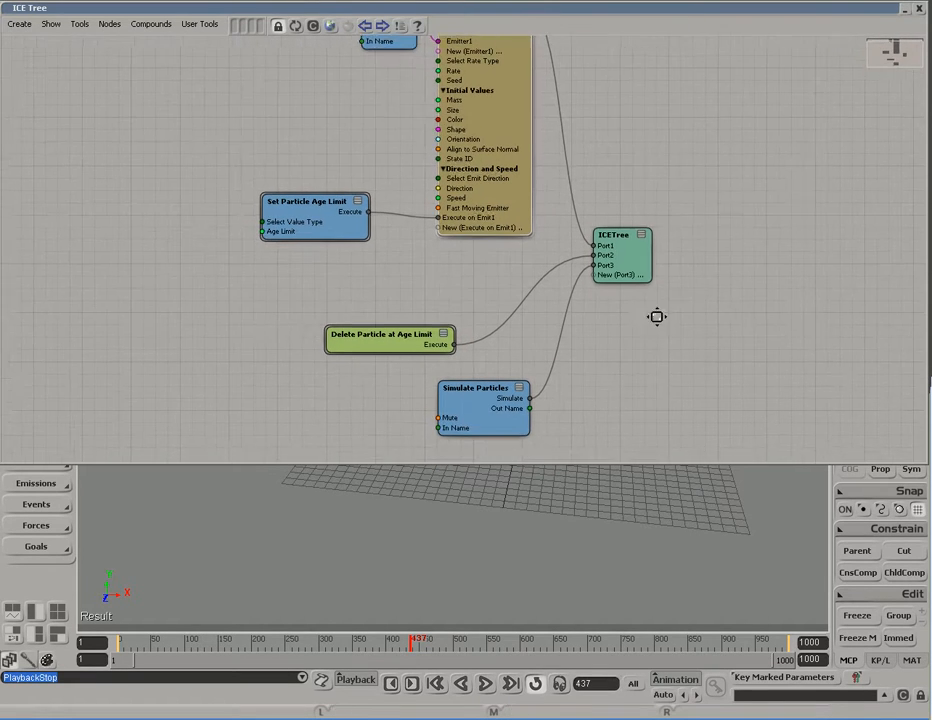
# Step: Show the Preset Manager's ICE Nodes > Particles > Forces list in an enlarged window
pyautogui.click(330, 27)
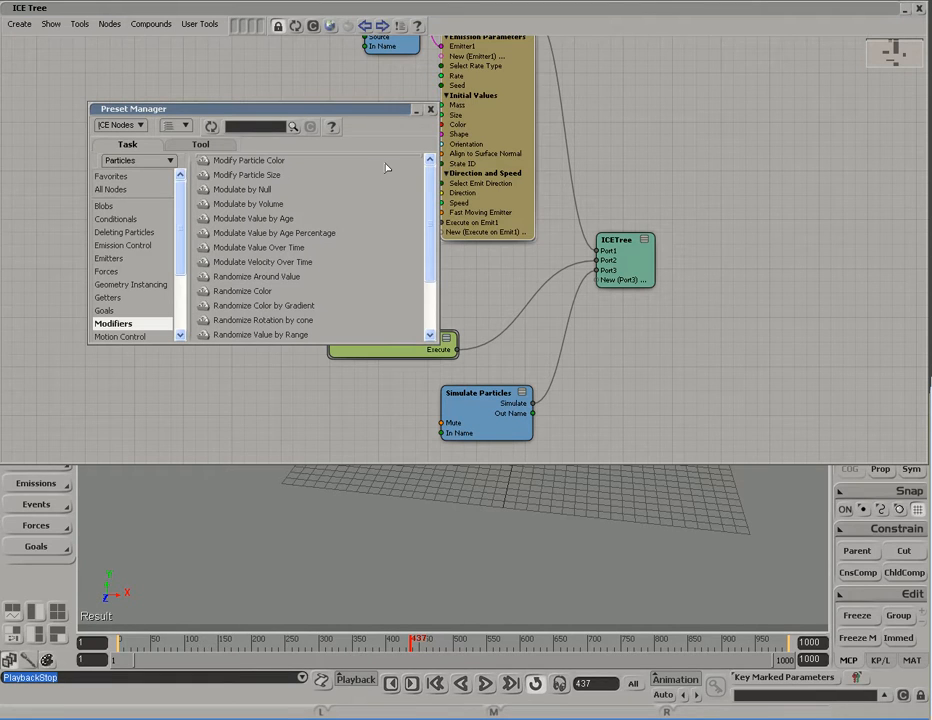
pyautogui.moveTo(436, 340); pyautogui.dragTo(463, 566)
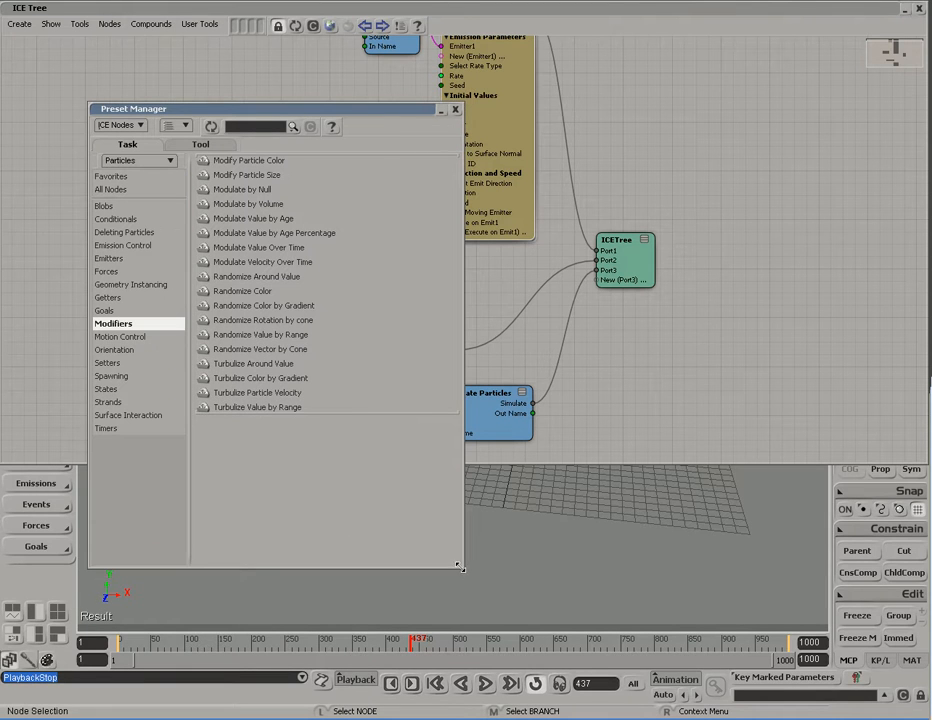
pyautogui.click(121, 125)
pyautogui.click(126, 156)
pyautogui.click(118, 161)
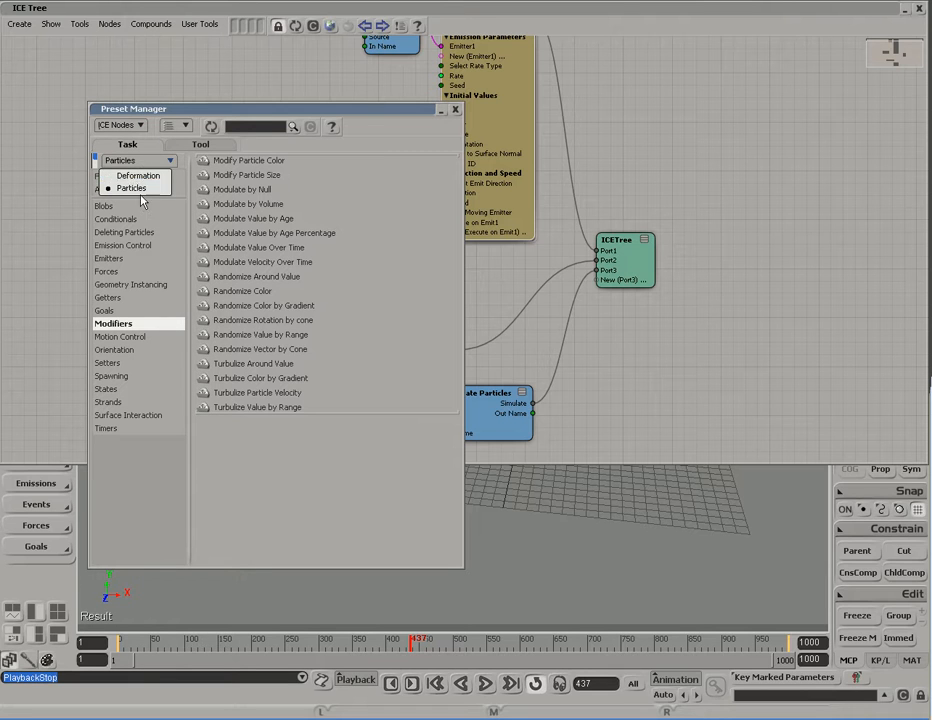
pyautogui.click(150, 189)
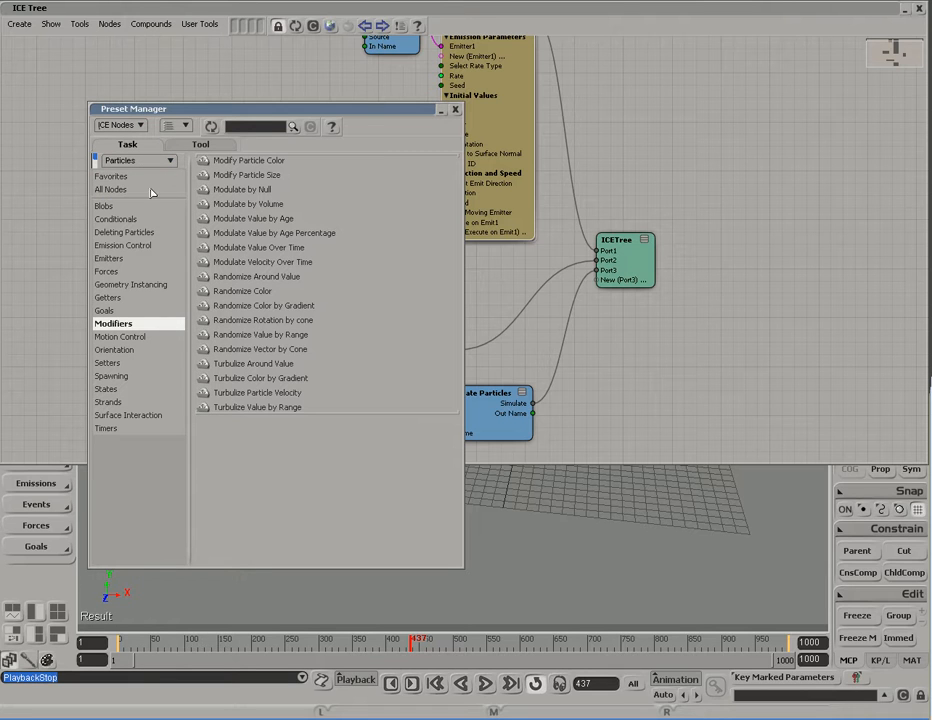
pyautogui.click(108, 272)
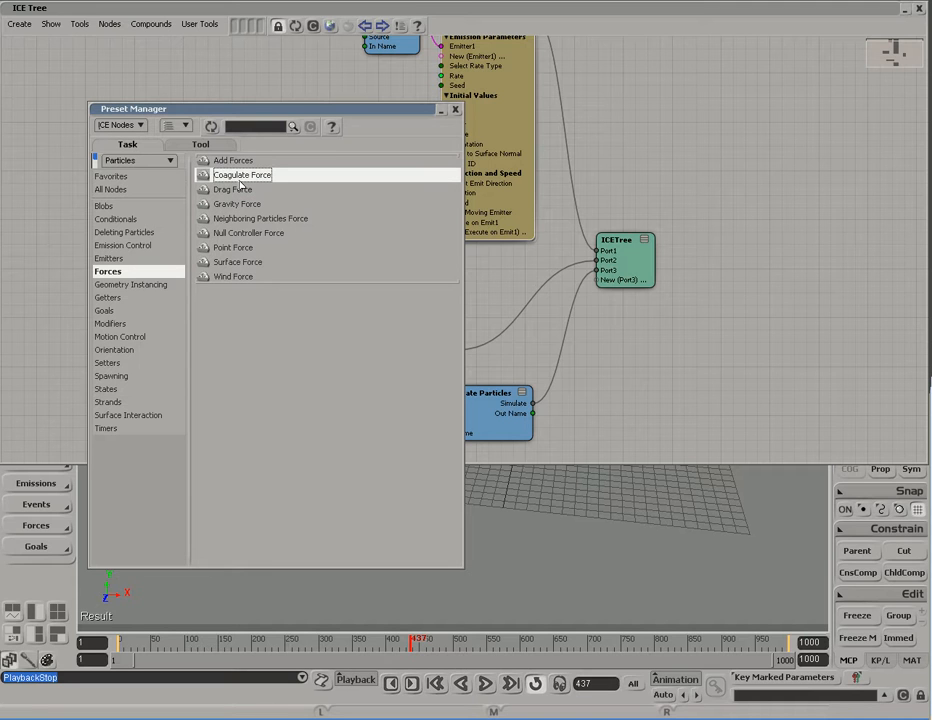
# Step: Drag Add Forces into the graph and place it above Delete Particle at Age Limit
pyautogui.moveTo(240, 185); pyautogui.dragTo(601, 285)
pyautogui.click(220, 163)
pyautogui.moveTo(235, 165); pyautogui.dragTo(600, 349)
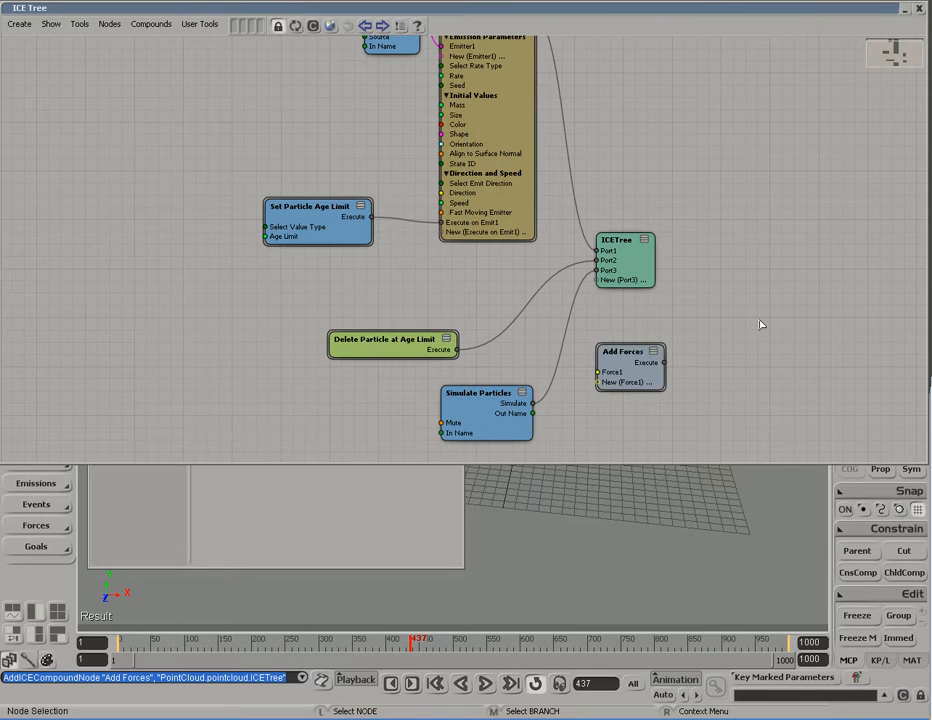
pyautogui.moveTo(640, 383); pyautogui.dragTo(473, 303)
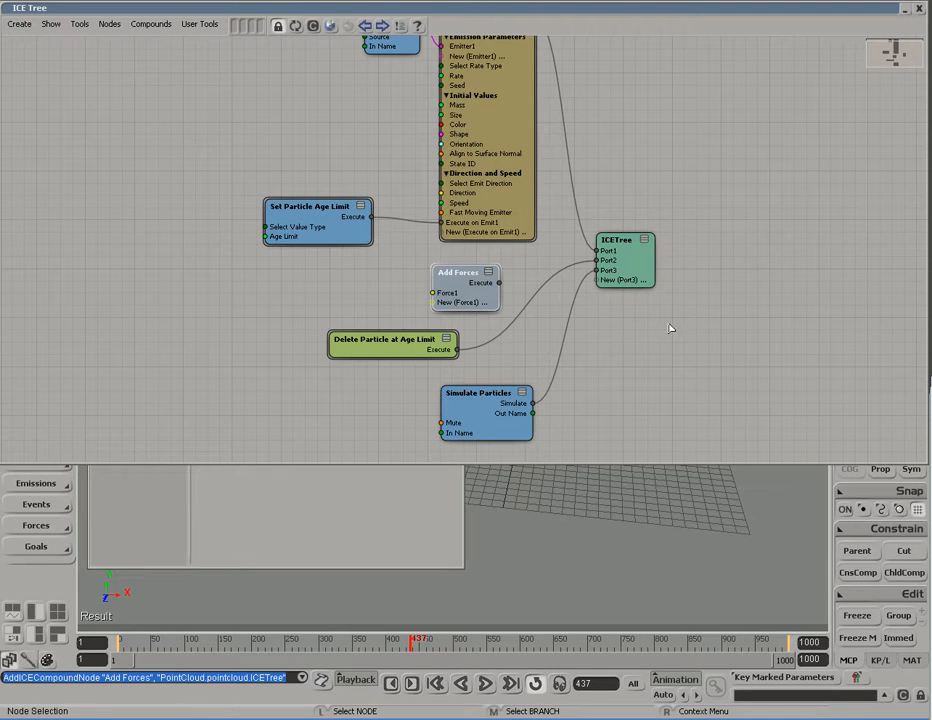
pyautogui.click(622, 264)
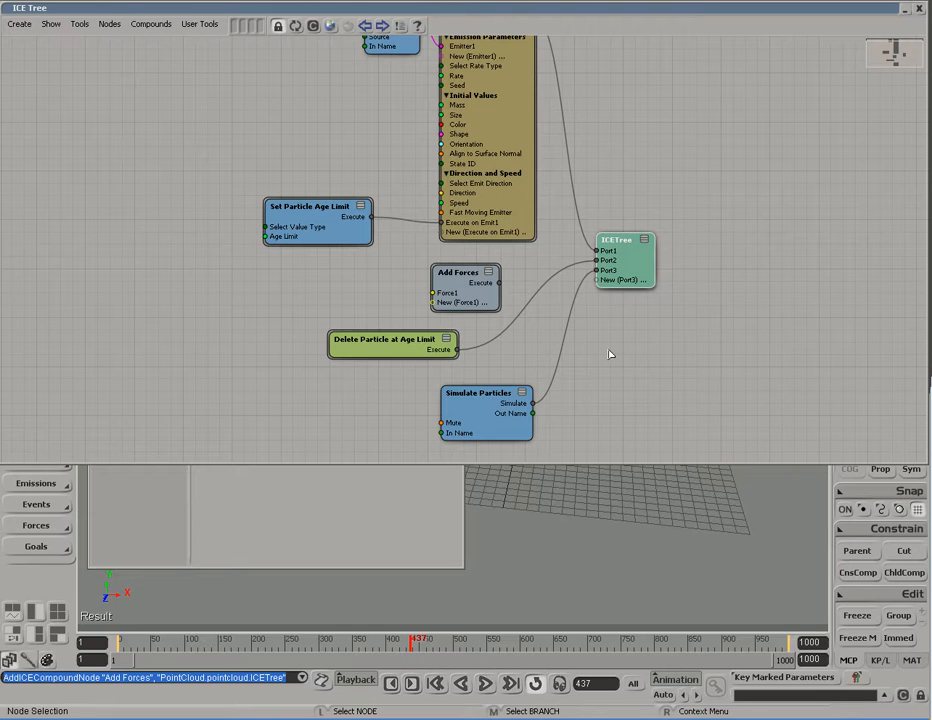
pyautogui.moveTo(446, 273); pyautogui.dragTo(437, 273)
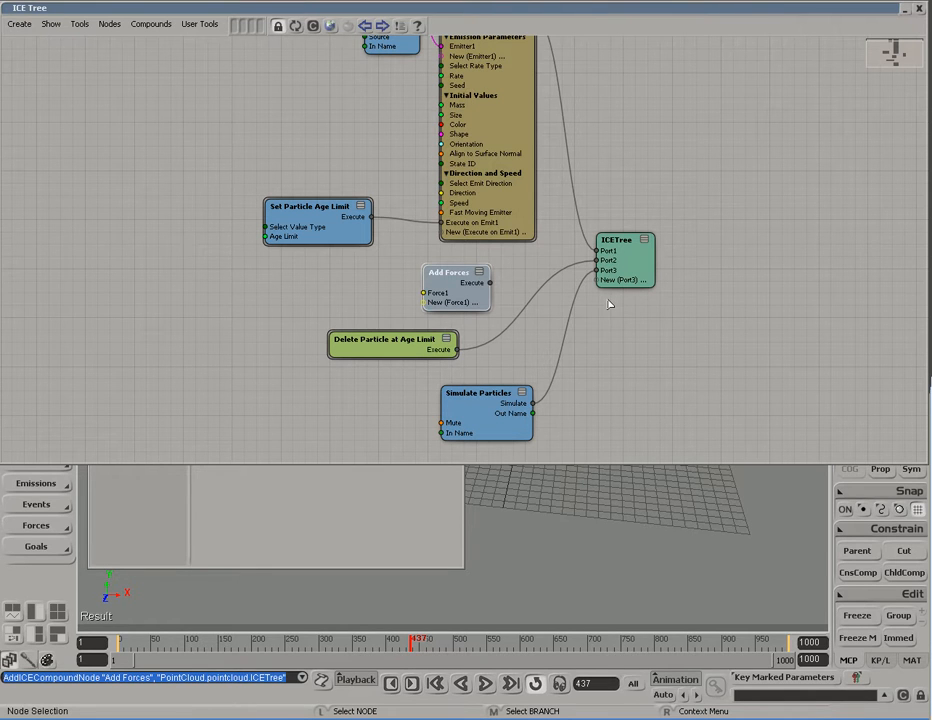
# Step: Insert a port before ICETree's Port2 and hook Add Forces' Execute output into it
pyautogui.rightClick(609, 266)
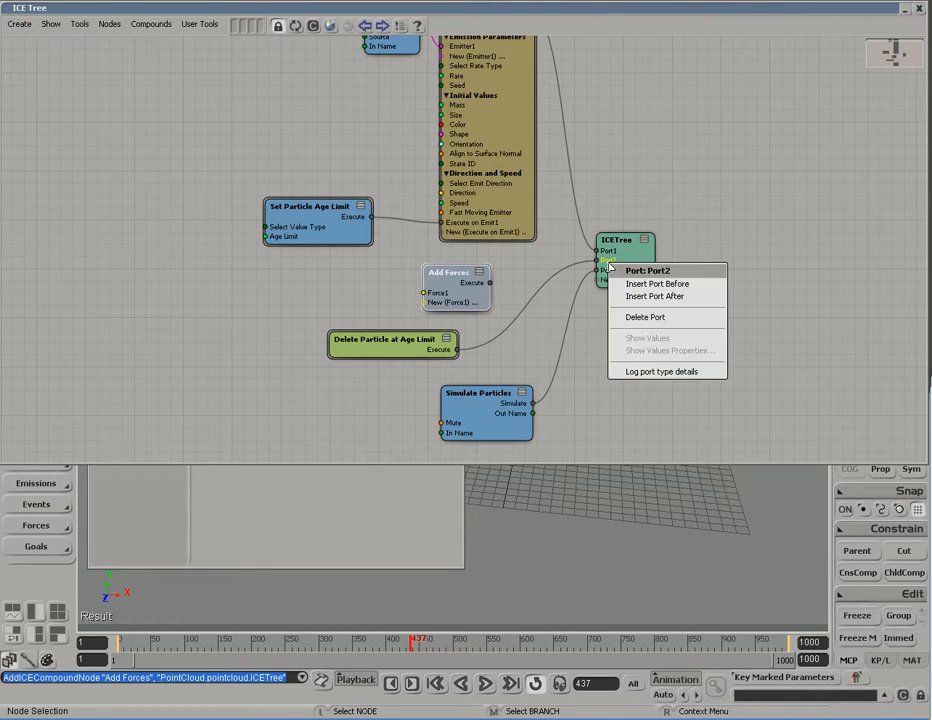
pyautogui.click(656, 285)
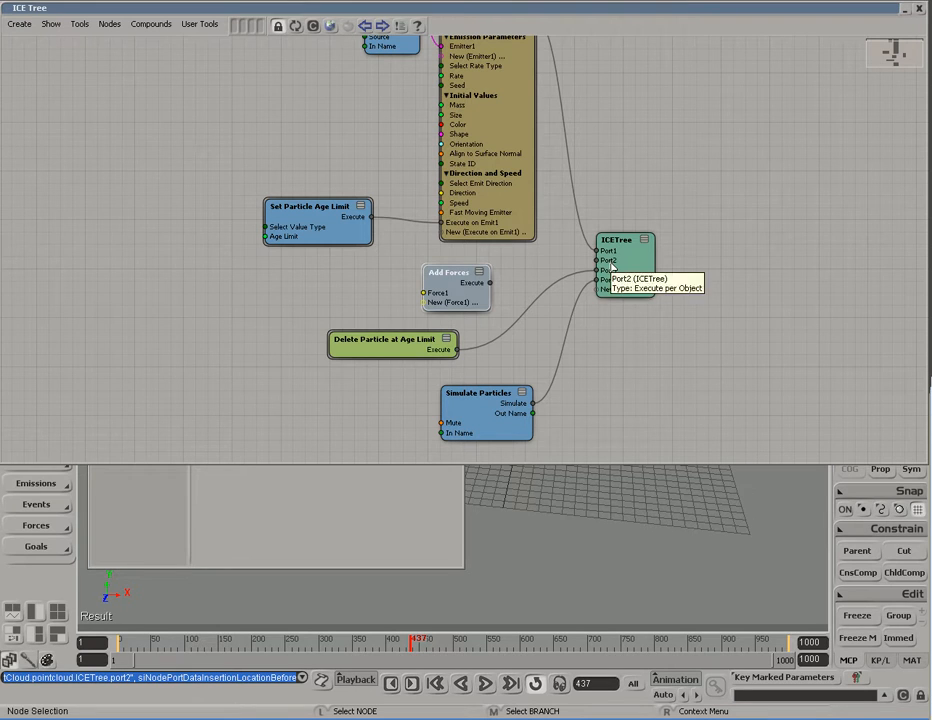
pyautogui.click(361, 349)
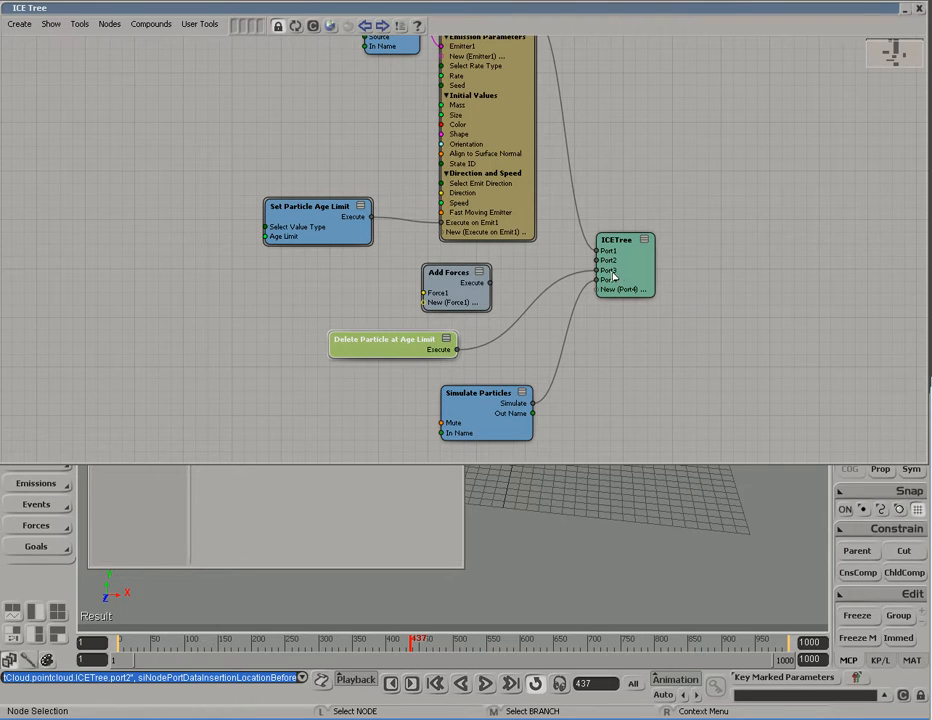
pyautogui.moveTo(470, 301); pyautogui.dragTo(597, 260)
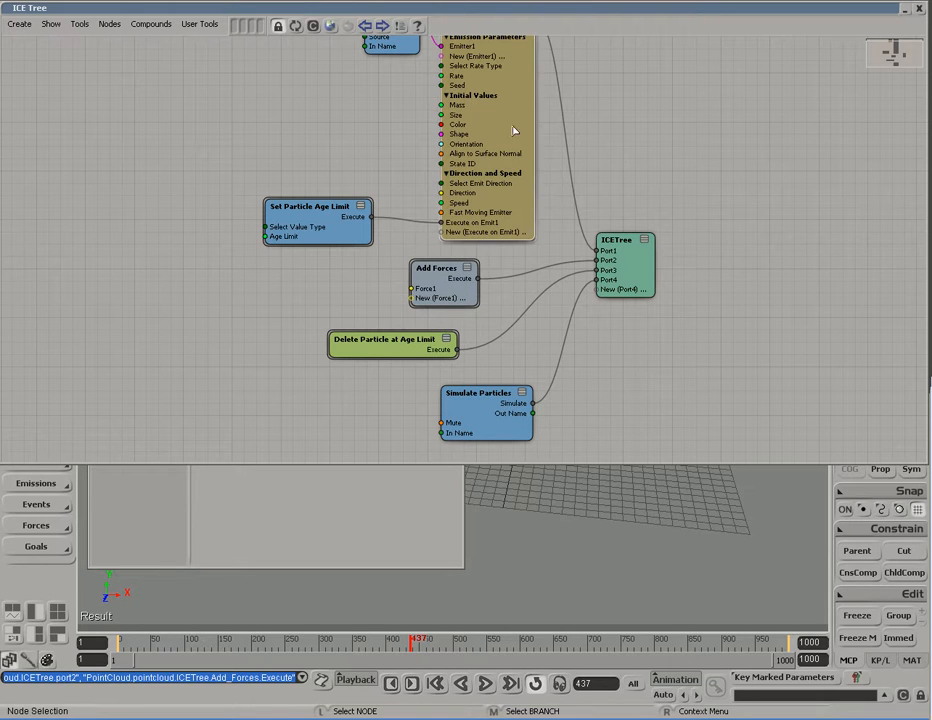
pyautogui.click(395, 350)
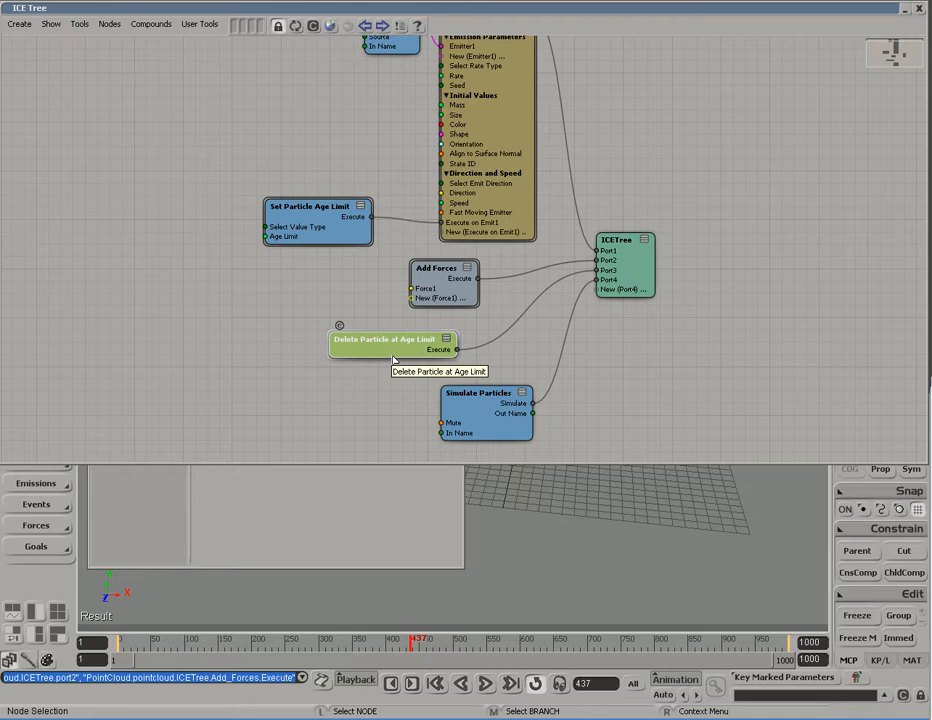
pyautogui.click(466, 300)
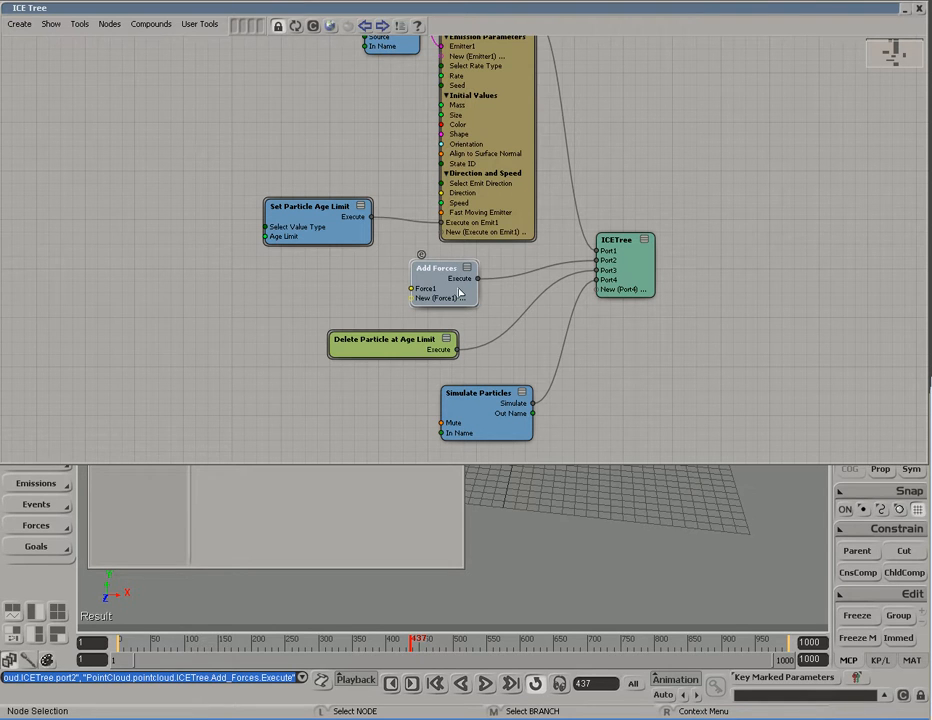
pyautogui.doubleClick(459, 292)
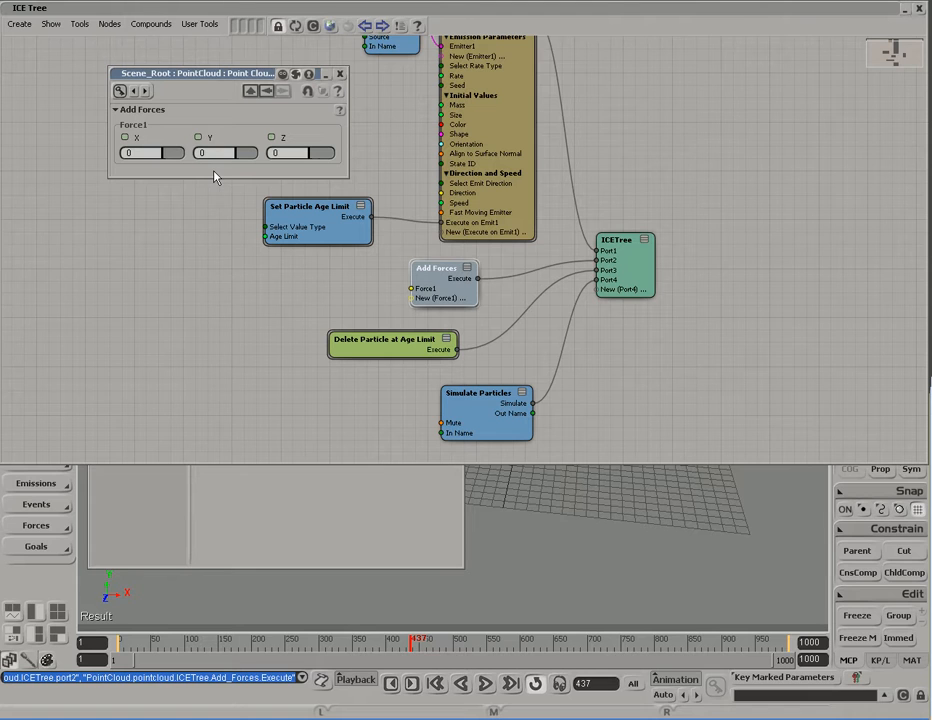
pyautogui.moveTo(166, 161)
pyautogui.mouseDown()
pyautogui.moveTo(178, 156)
pyautogui.moveTo(161, 158)
pyautogui.mouseUp()
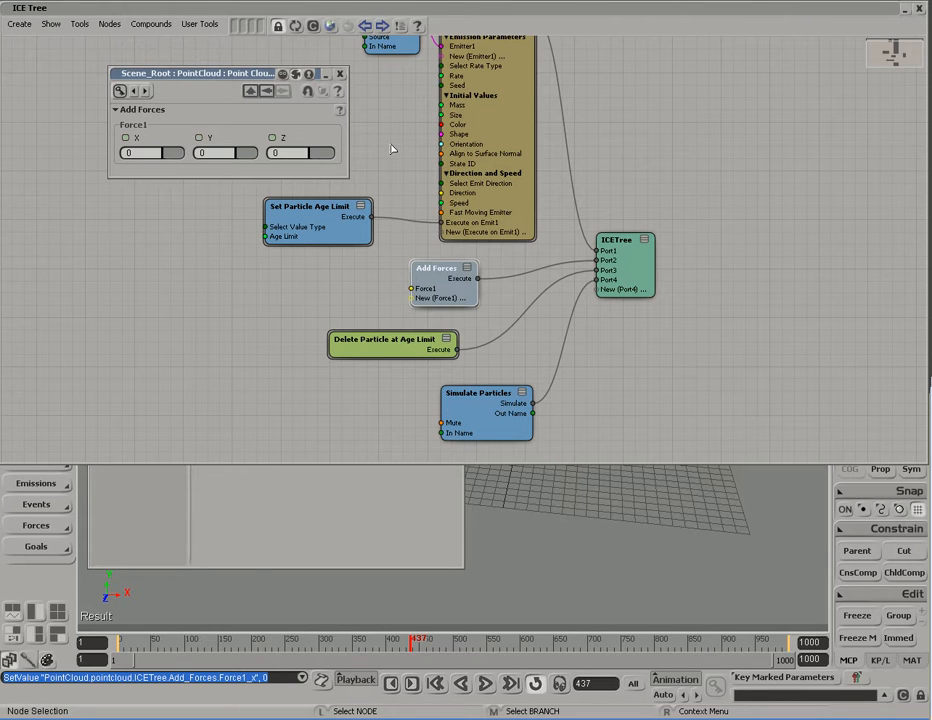
pyautogui.click(340, 74)
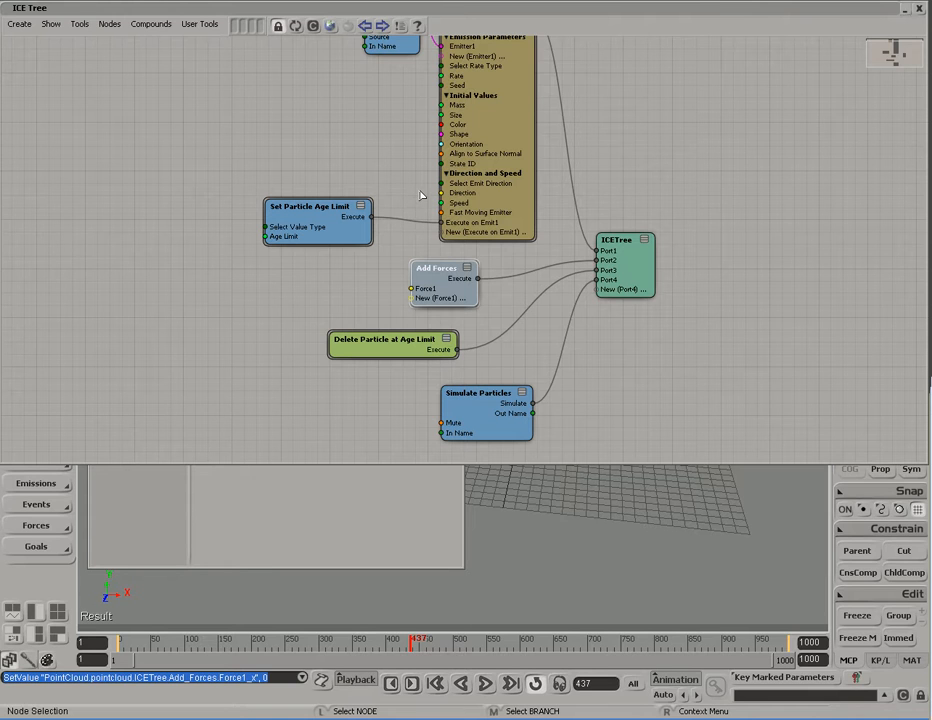
# Step: Add a Gravity Force node and wire its Force output into Add Forces' Force1
pyautogui.click(331, 25)
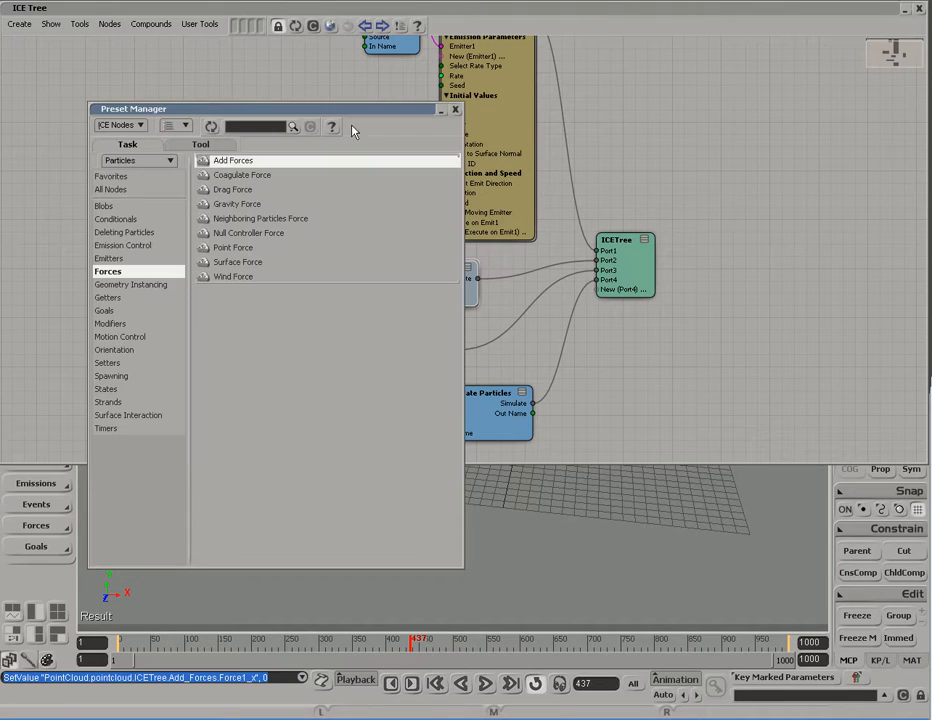
pyautogui.moveTo(347, 117); pyautogui.dragTo(323, 121)
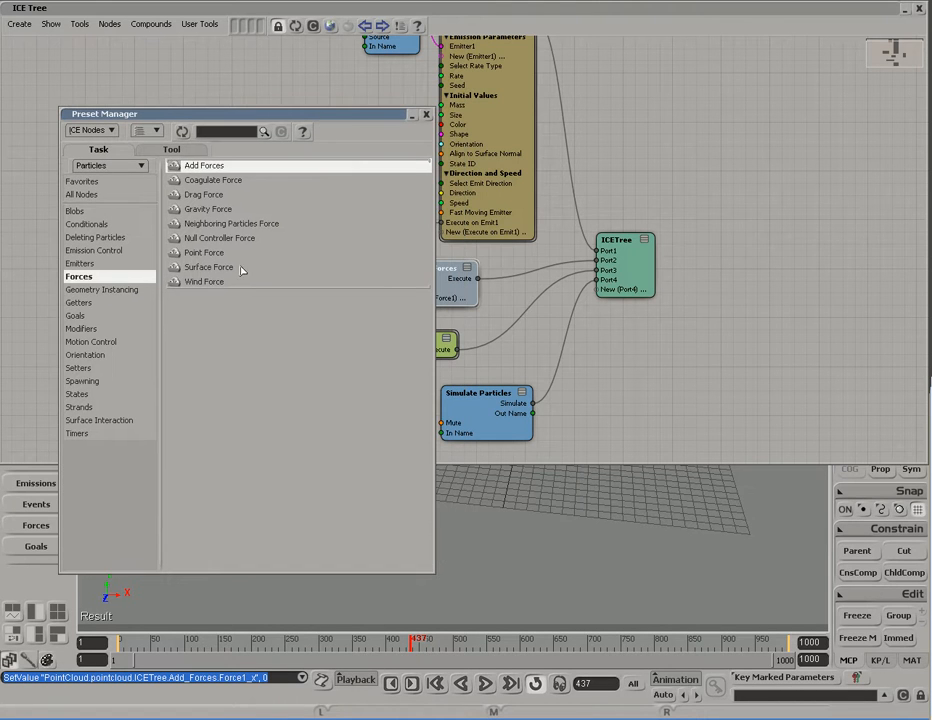
pyautogui.doubleClick(204, 195)
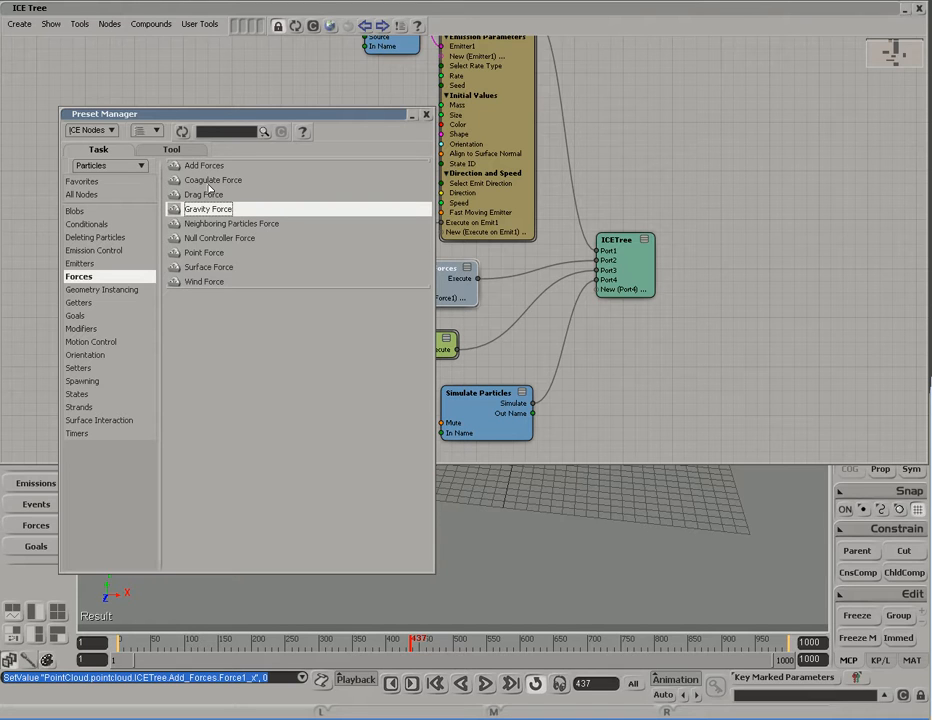
pyautogui.moveTo(207, 209); pyautogui.dragTo(255, 284)
pyautogui.click(426, 115)
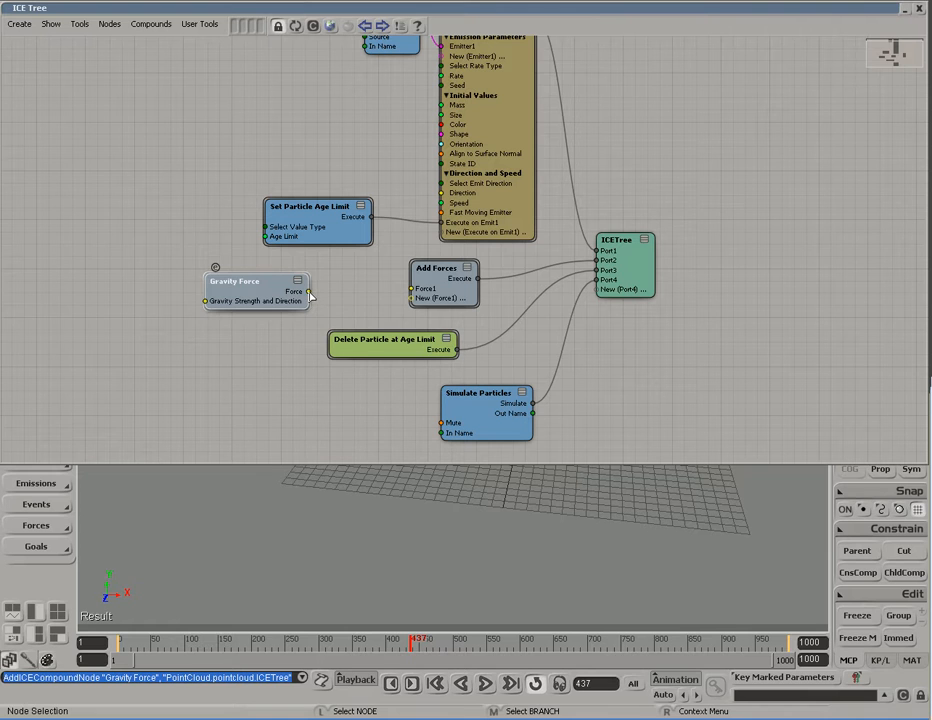
pyautogui.moveTo(310, 292); pyautogui.dragTo(430, 292)
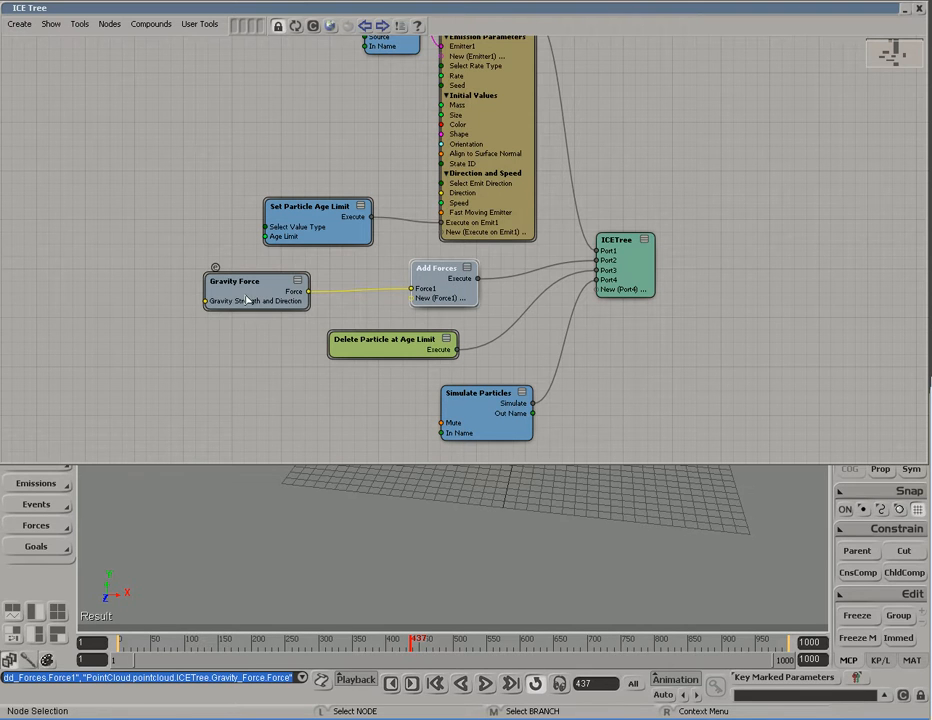
pyautogui.moveTo(257, 292); pyautogui.dragTo(262, 288)
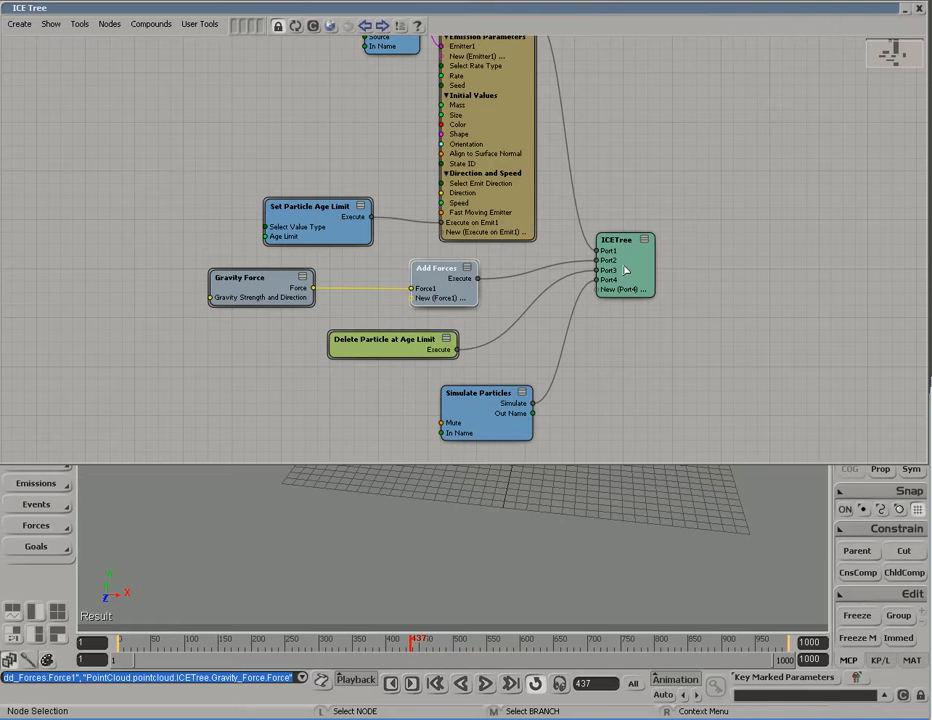
pyautogui.doubleClick(235, 283)
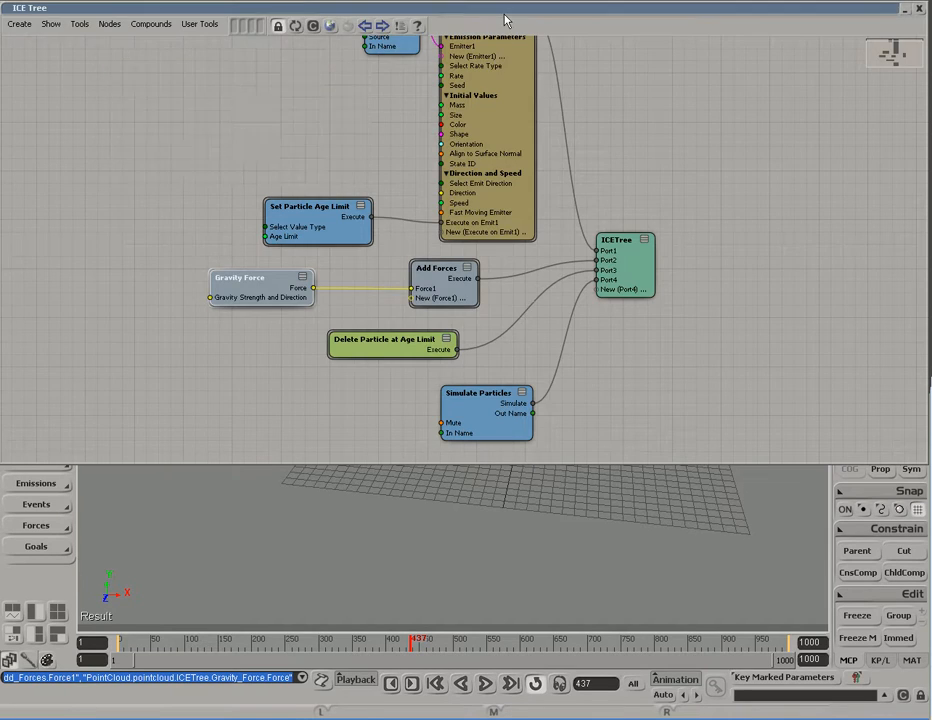
# Step: Replay from frame one and orbit to watch gravity (Y -9) pull particles below the disc
pyautogui.doubleClick(505, 12)
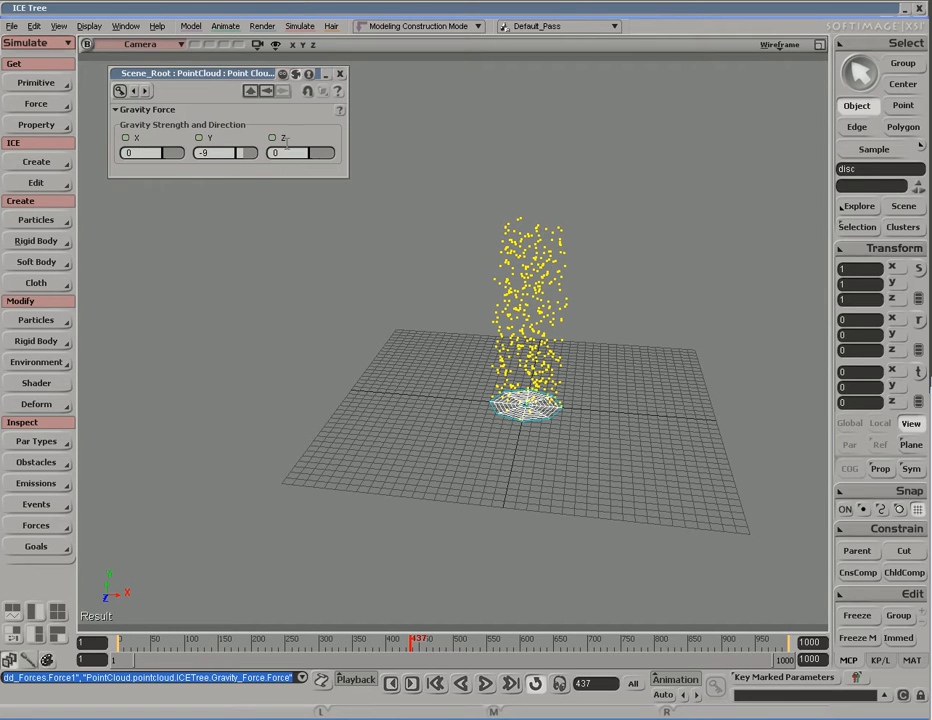
pyautogui.click(227, 153)
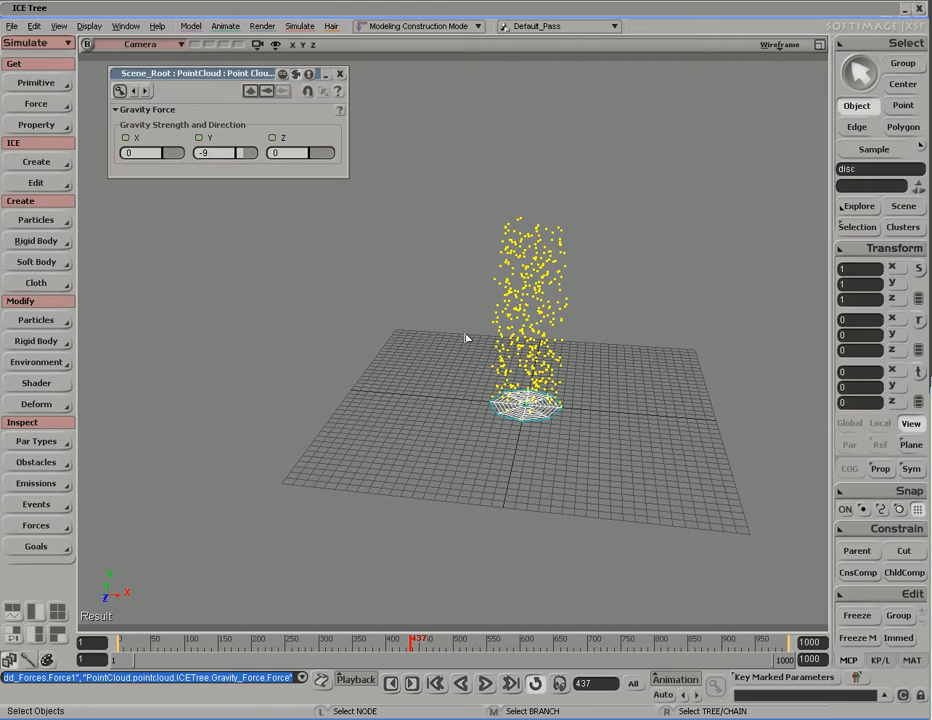
pyautogui.hotkey('shift', ',')
pyautogui.hotkey('alt', '.')
pyautogui.press('s')
pyautogui.moveTo(466, 339); pyautogui.dragTo(454, 430, button='right')
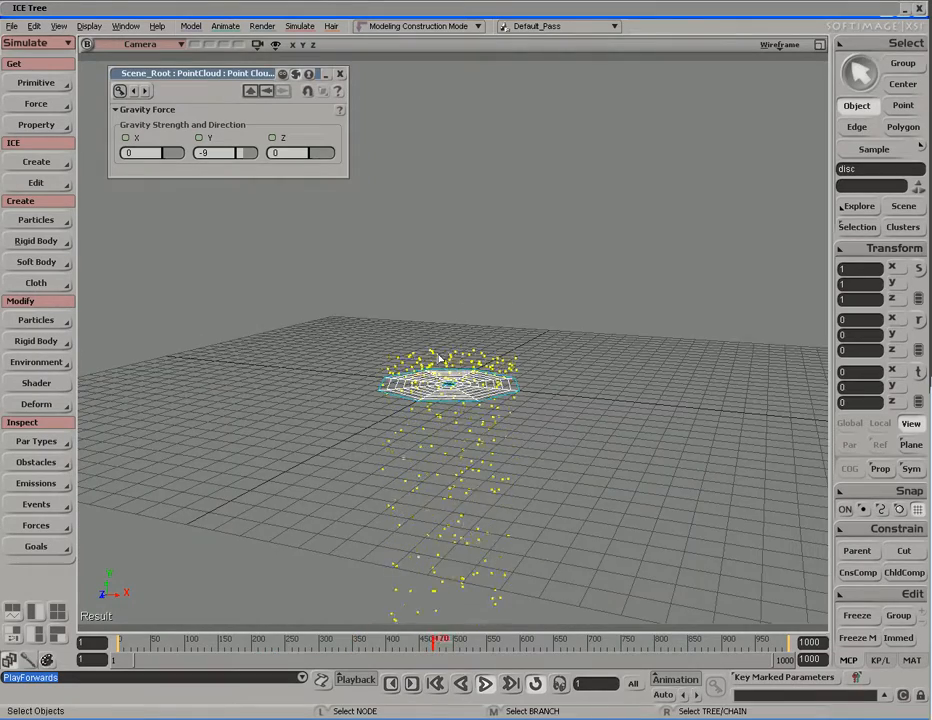
pyautogui.press('s')
pyautogui.moveTo(474, 464); pyautogui.dragTo(430, 428, button='middle')
pyautogui.moveTo(430, 428); pyautogui.dragTo(480, 300, button='right')
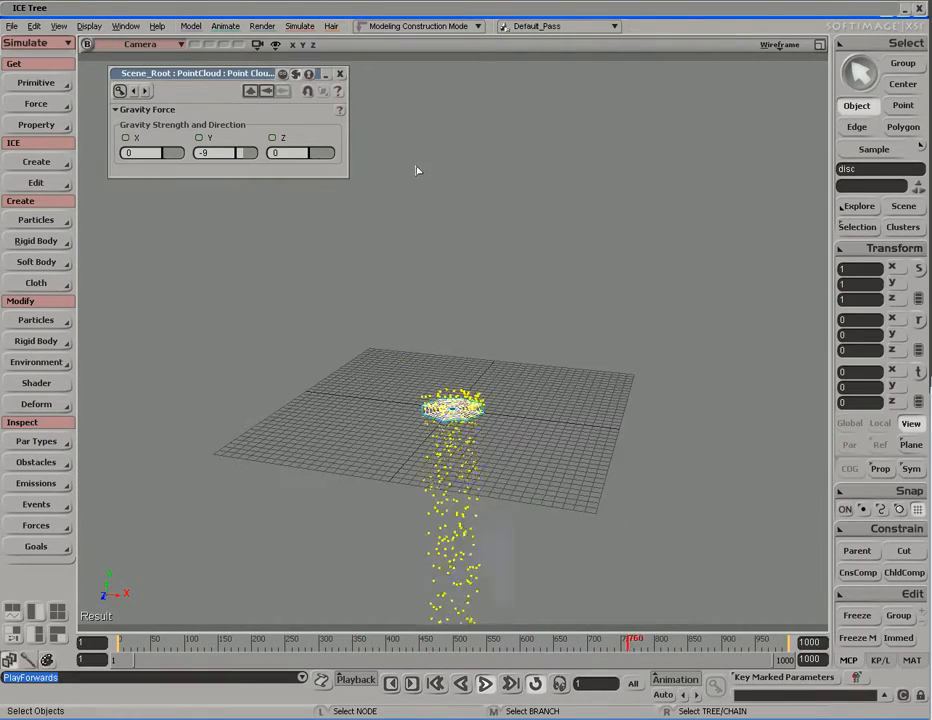
pyautogui.click(340, 74)
# Step: Bring up the Emit from Surface settings and collapse the graph to watch the particles
pyautogui.doubleClick(507, 15)
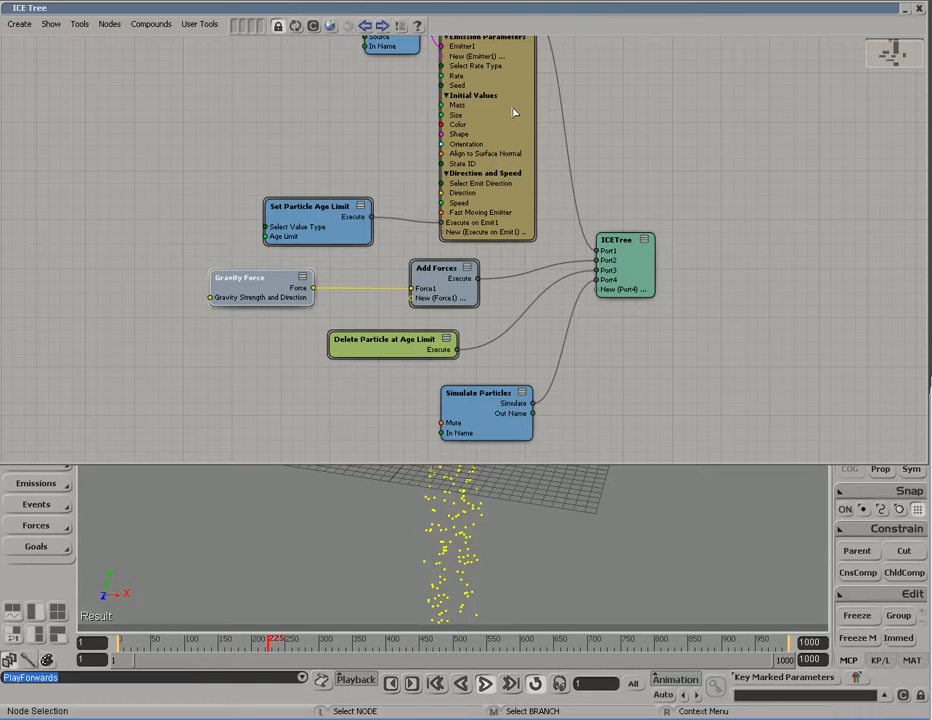
pyautogui.press('s')
pyautogui.moveTo(512, 129); pyautogui.dragTo(517, 197)
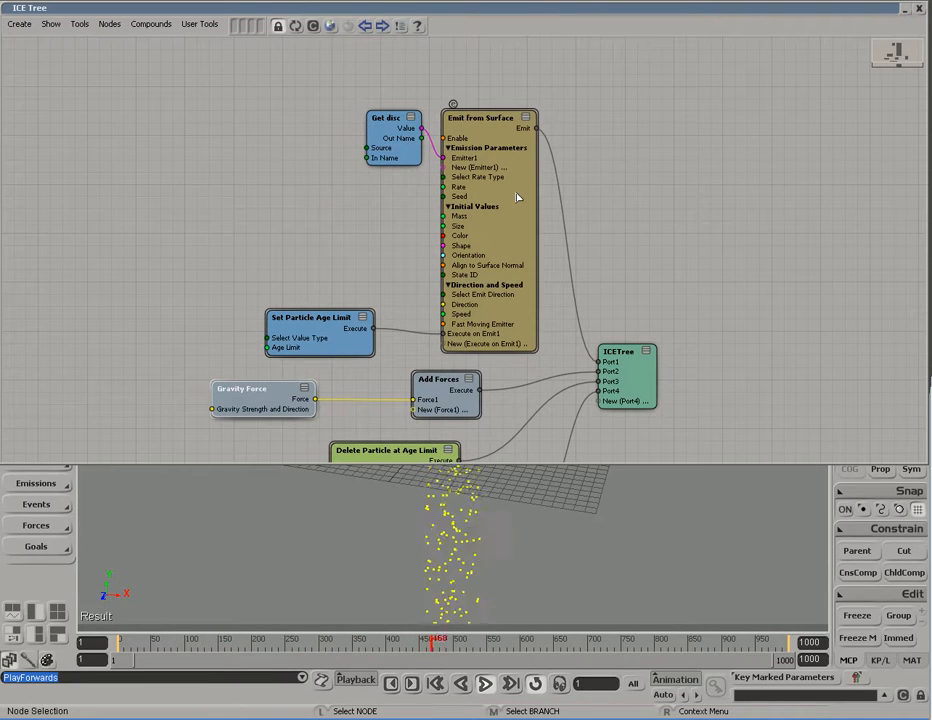
pyautogui.doubleClick(517, 197)
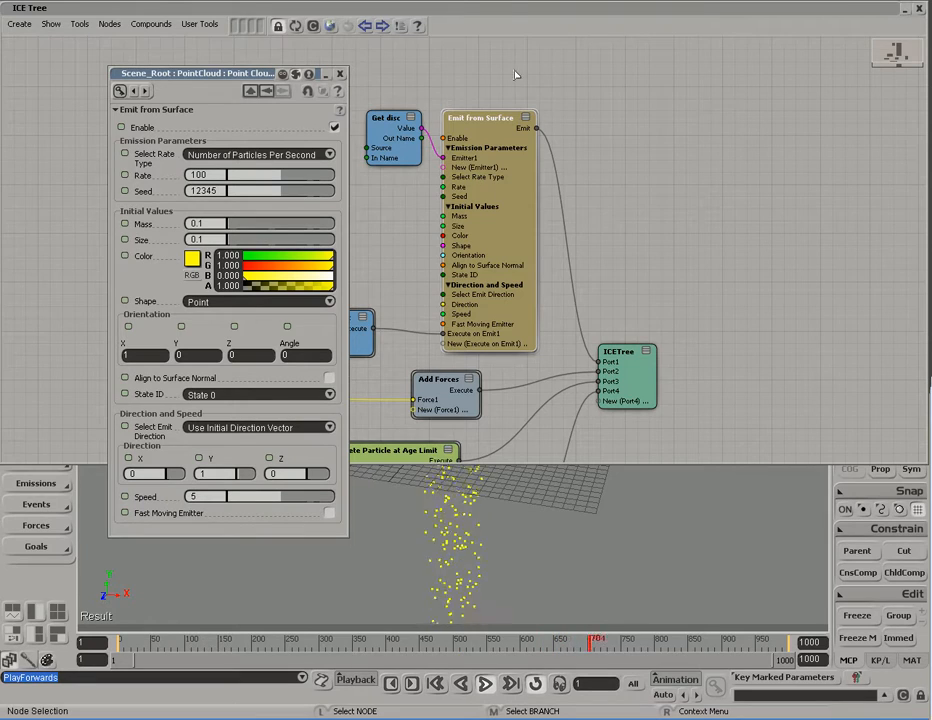
pyautogui.doubleClick(505, 9)
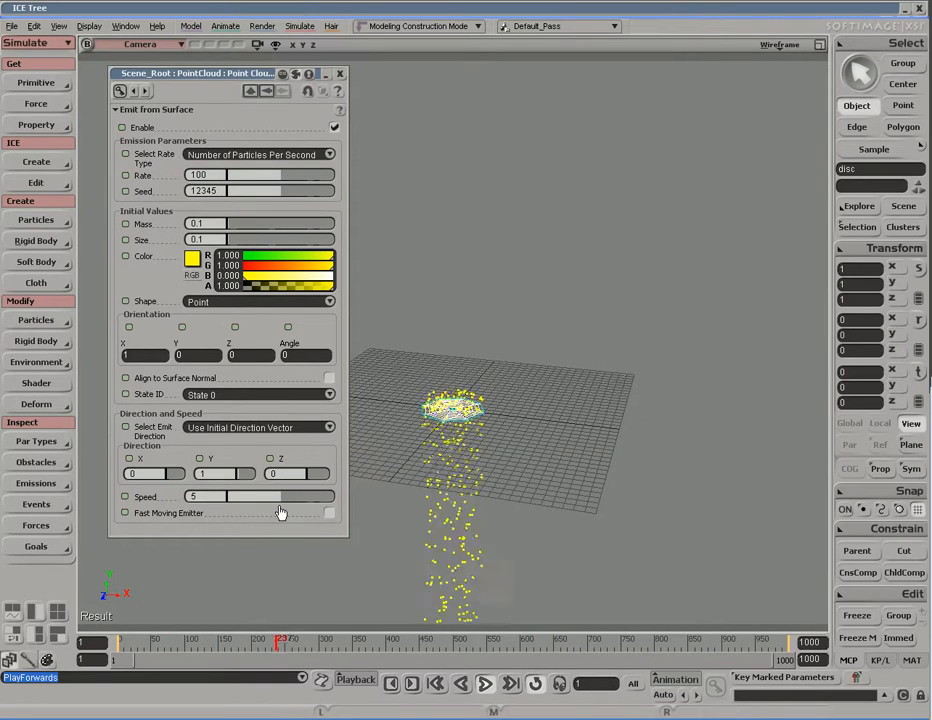
# Step: Set the emission Speed to 20 and move the camera closer to the emitter
pyautogui.moveTo(285, 500); pyautogui.dragTo(363, 501)
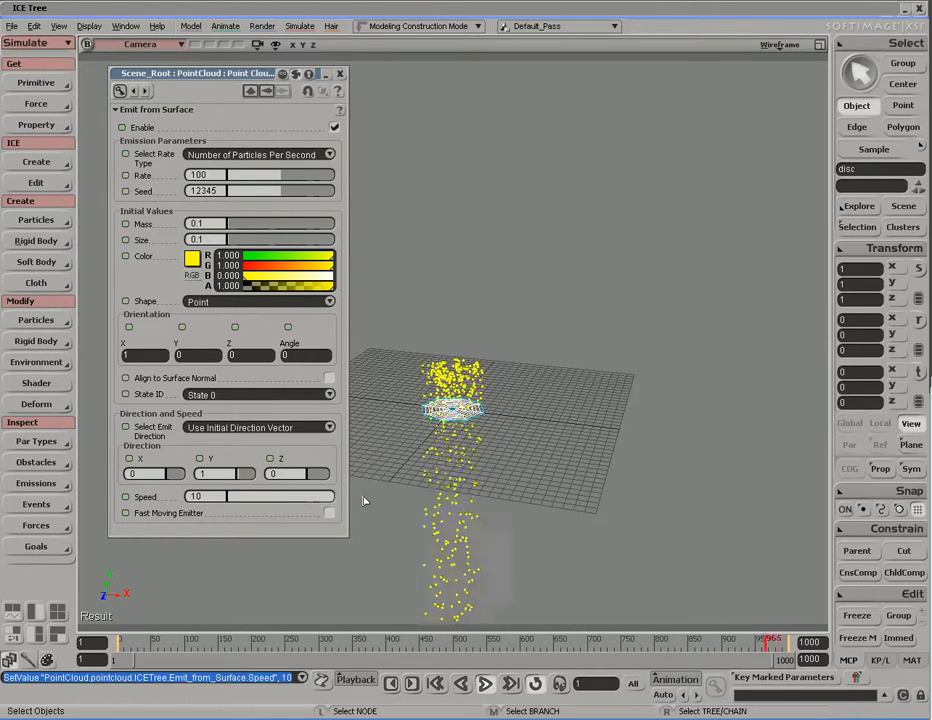
pyautogui.click(220, 496)
pyautogui.write('20')
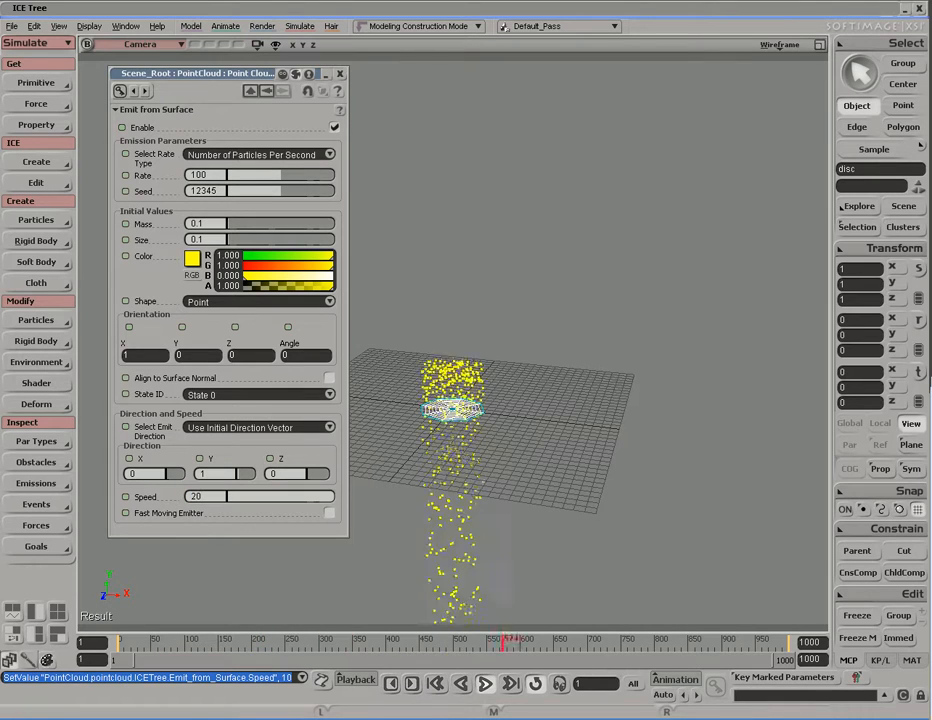
pyautogui.press('Return')
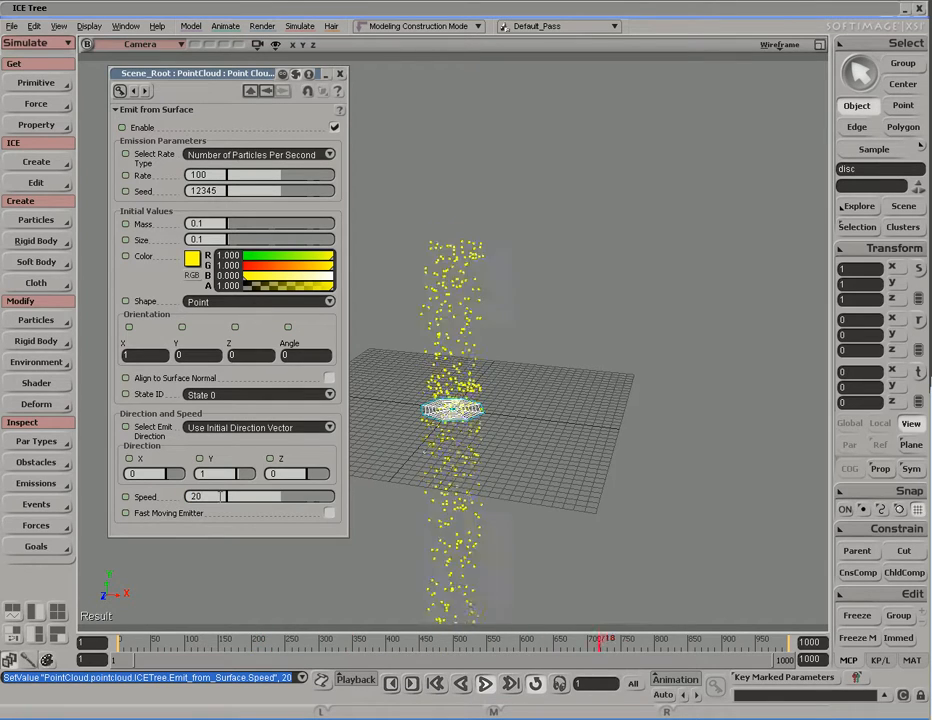
pyautogui.press('s')
pyautogui.moveTo(547, 424); pyautogui.dragTo(528, 420, button='middle')
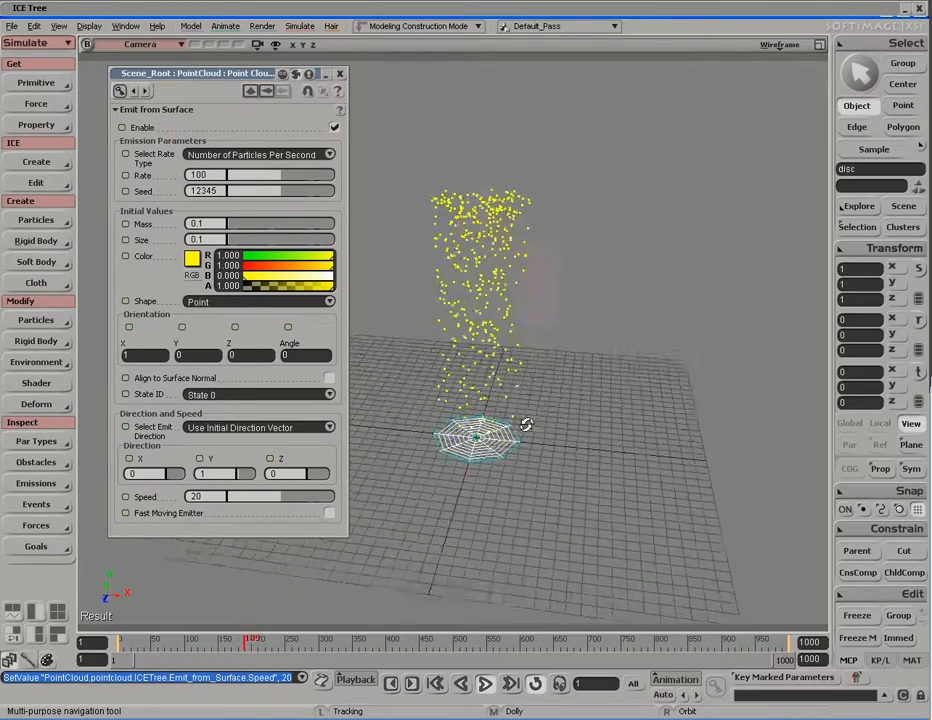
pyautogui.scroll(-3, 530, 422)
pyautogui.moveTo(531, 422); pyautogui.dragTo(524, 420, button='right')
pyautogui.press('space')
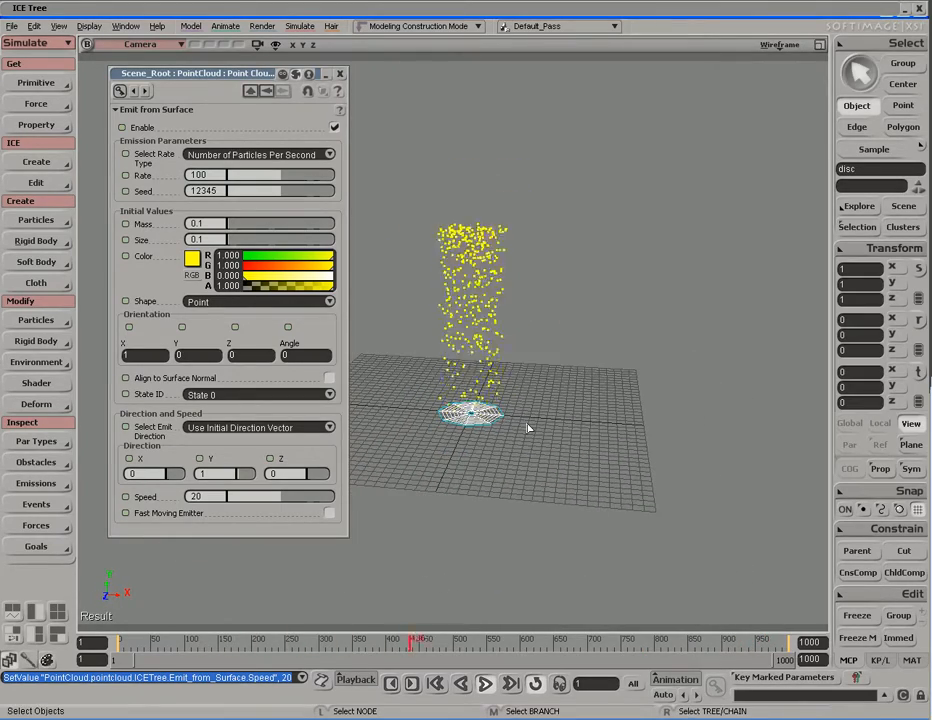
# Step: Slide Speed down to 15.51, orbit around the particle column, and close the settings
pyautogui.moveTo(279, 499)
pyautogui.mouseDown()
pyautogui.moveTo(329, 499)
pyautogui.moveTo(270, 501)
pyautogui.mouseUp()
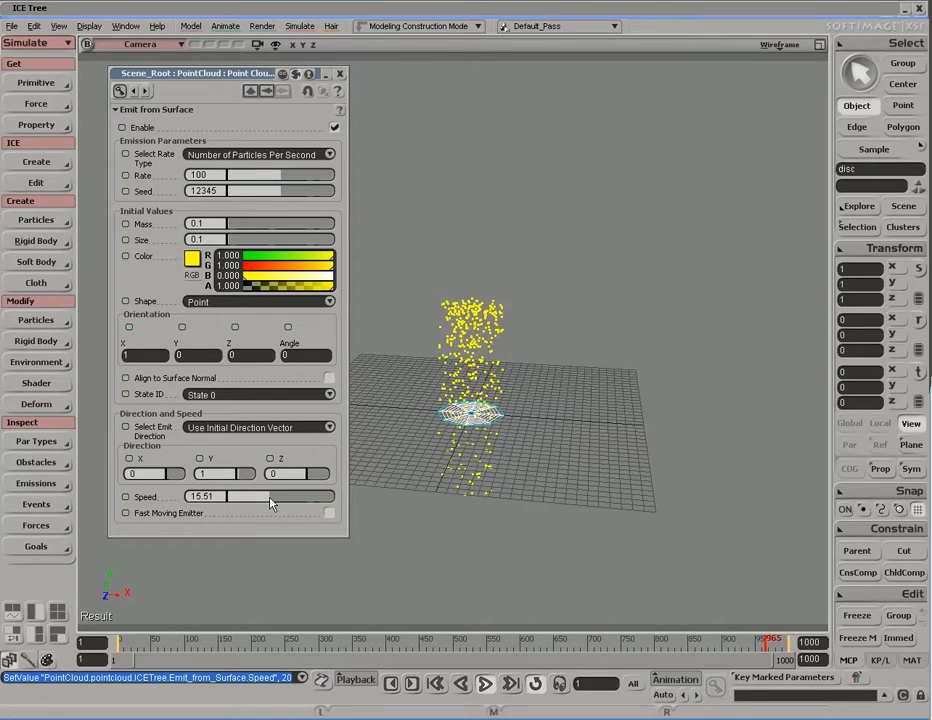
pyautogui.press('s')
pyautogui.moveTo(549, 447)
pyautogui.mouseDown(button='right')
pyautogui.moveTo(520, 447)
pyautogui.moveTo(546, 449)
pyautogui.mouseUp(button='right')
pyautogui.press('space')
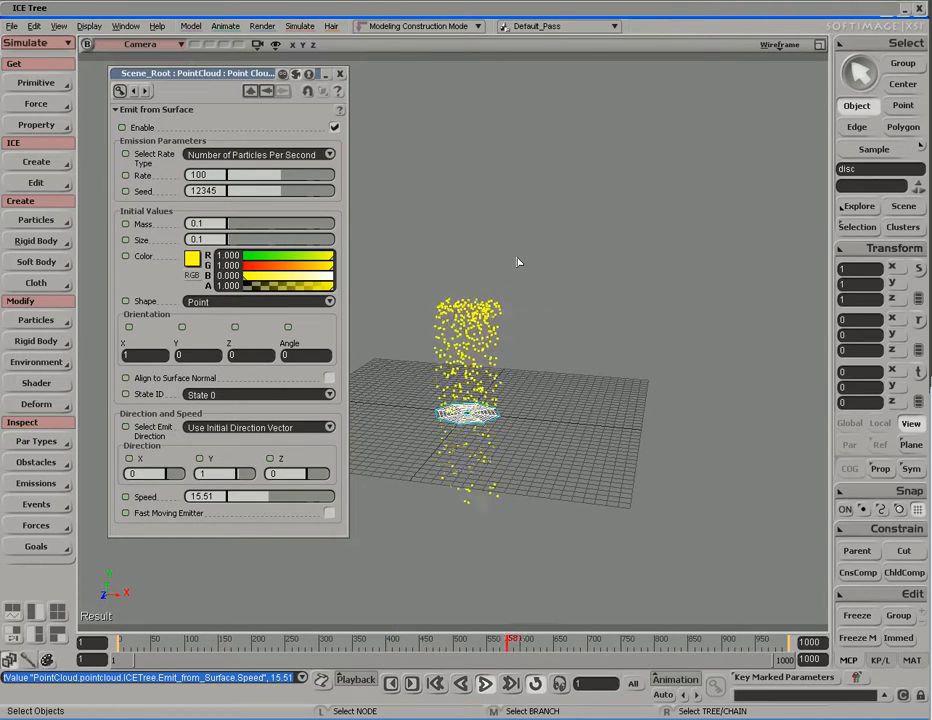
pyautogui.click(340, 75)
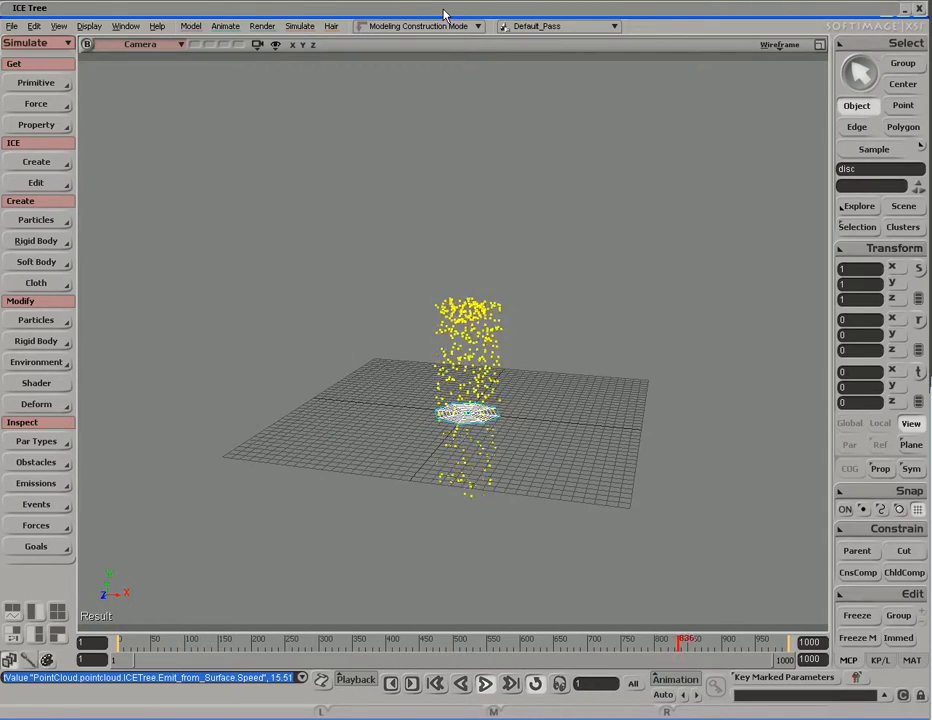
pyautogui.click(325, 9)
pyautogui.moveTo(418, 422); pyautogui.dragTo(433, 339)
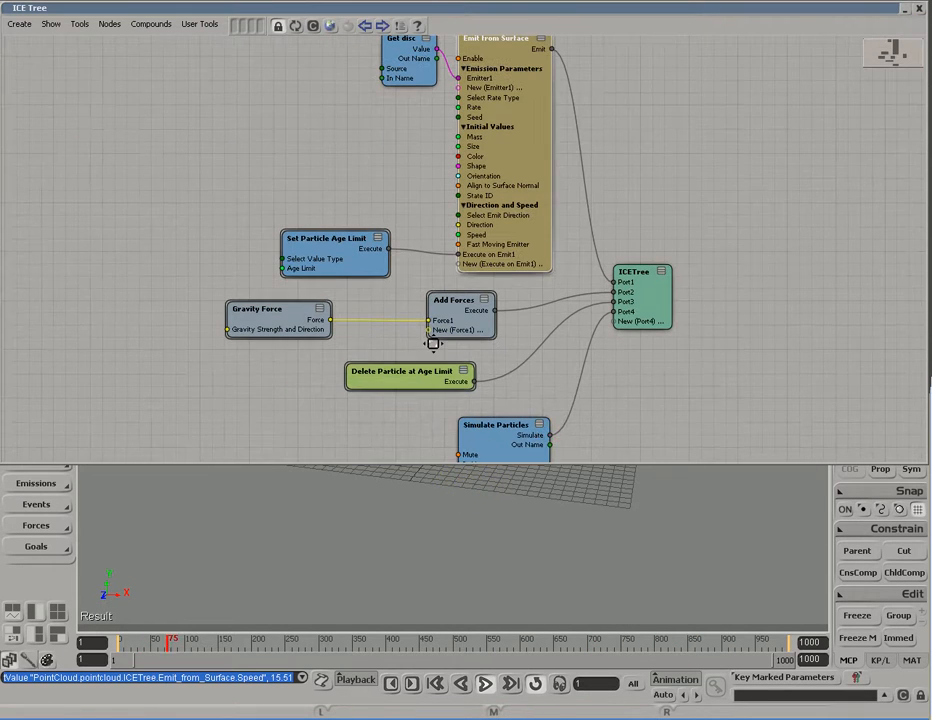
pyautogui.click(331, 27)
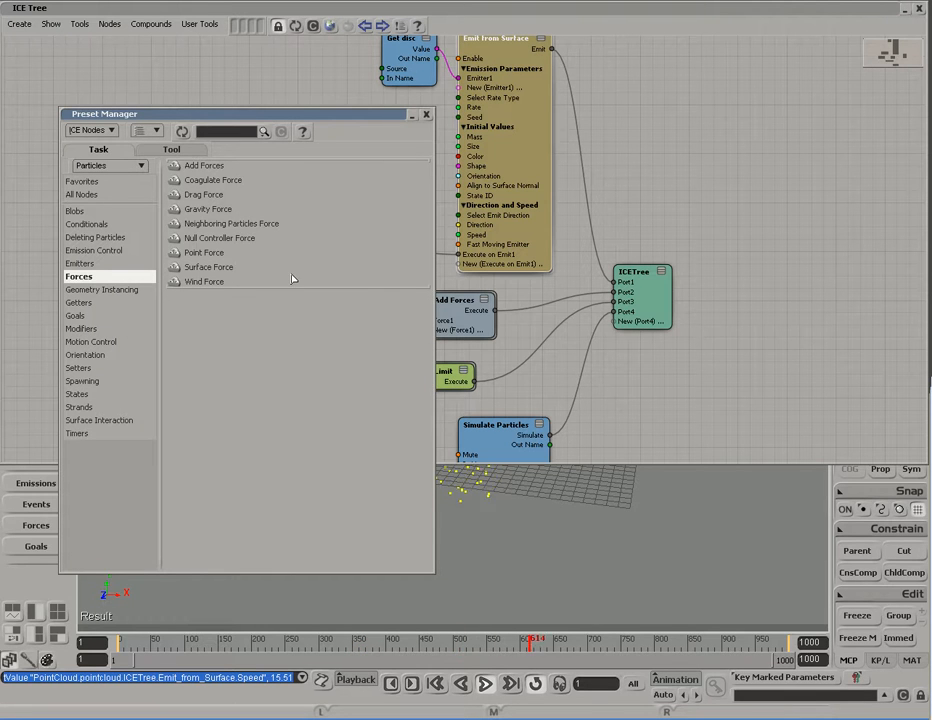
pyautogui.moveTo(204, 284); pyautogui.dragTo(250, 378)
pyautogui.moveTo(368, 437); pyautogui.dragTo(364, 404)
pyautogui.moveTo(379, 349); pyautogui.dragTo(375, 369)
pyautogui.moveTo(294, 299); pyautogui.dragTo(233, 281)
pyautogui.moveTo(254, 345); pyautogui.dragTo(242, 322)
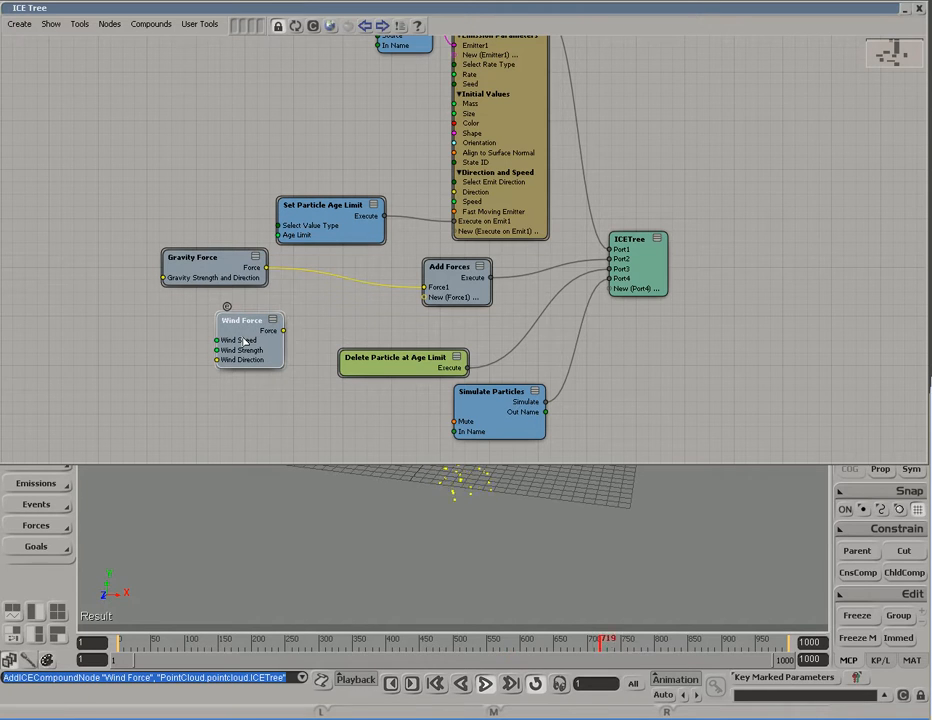
pyautogui.click(230, 270)
pyautogui.click(446, 268)
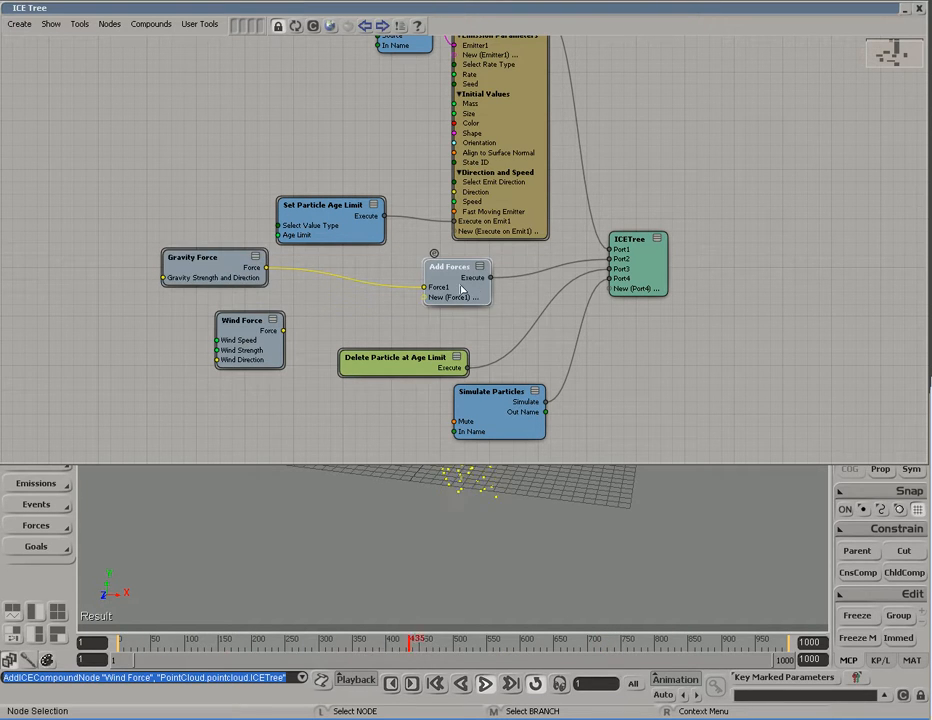
pyautogui.click(252, 336)
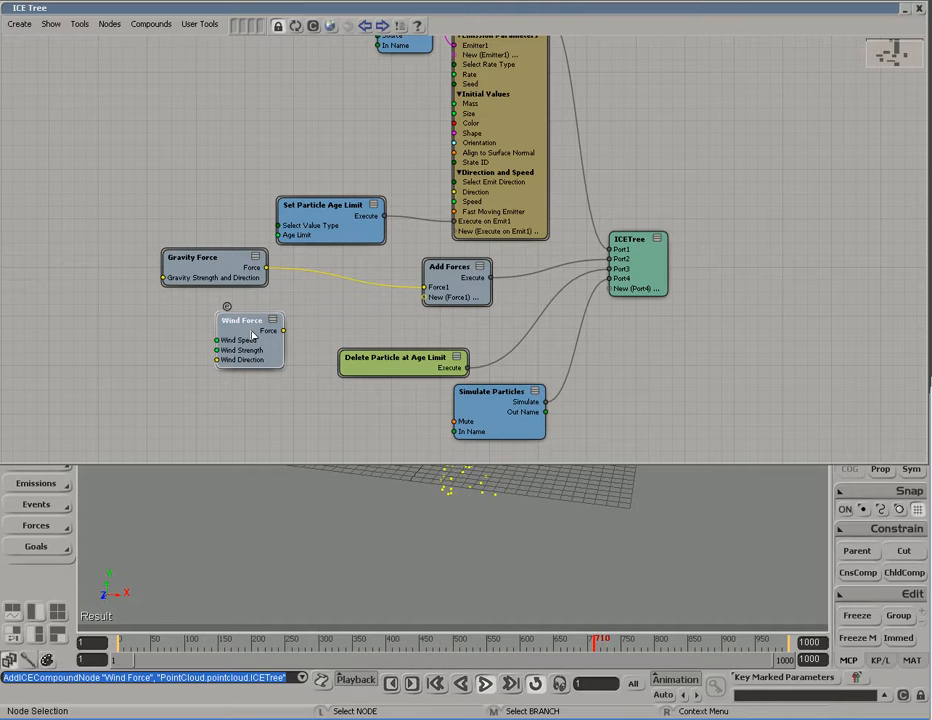
pyautogui.click(233, 271)
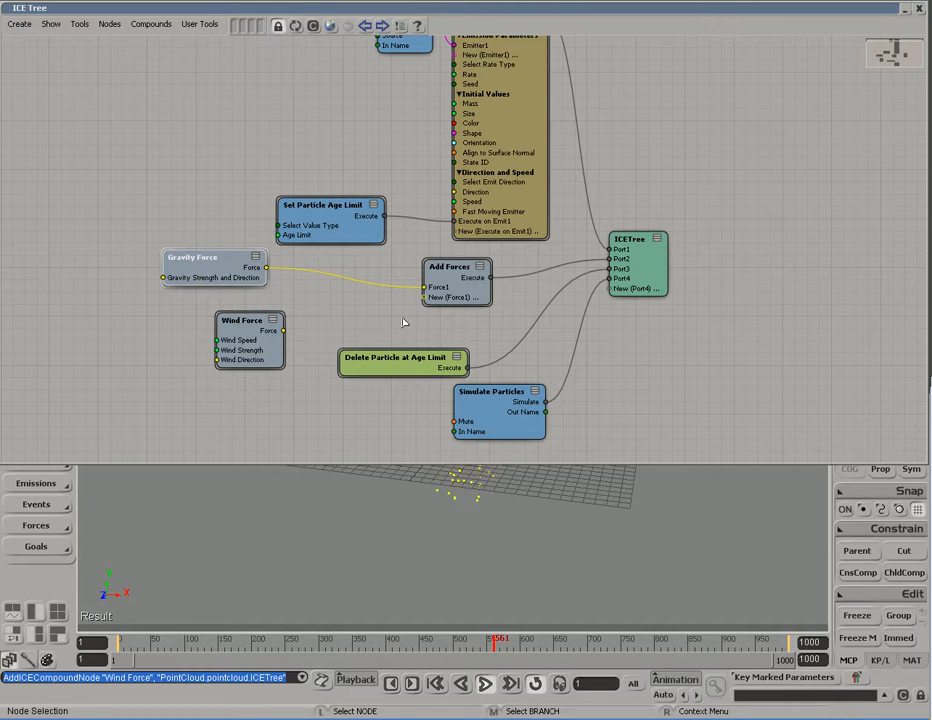
pyautogui.click(456, 293)
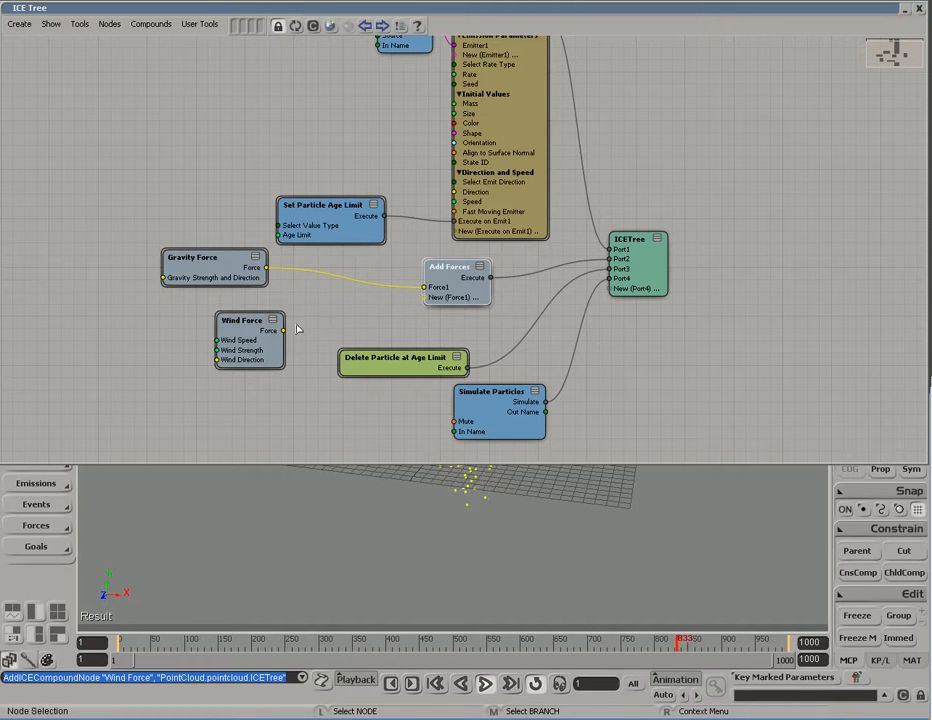
pyautogui.click(258, 330)
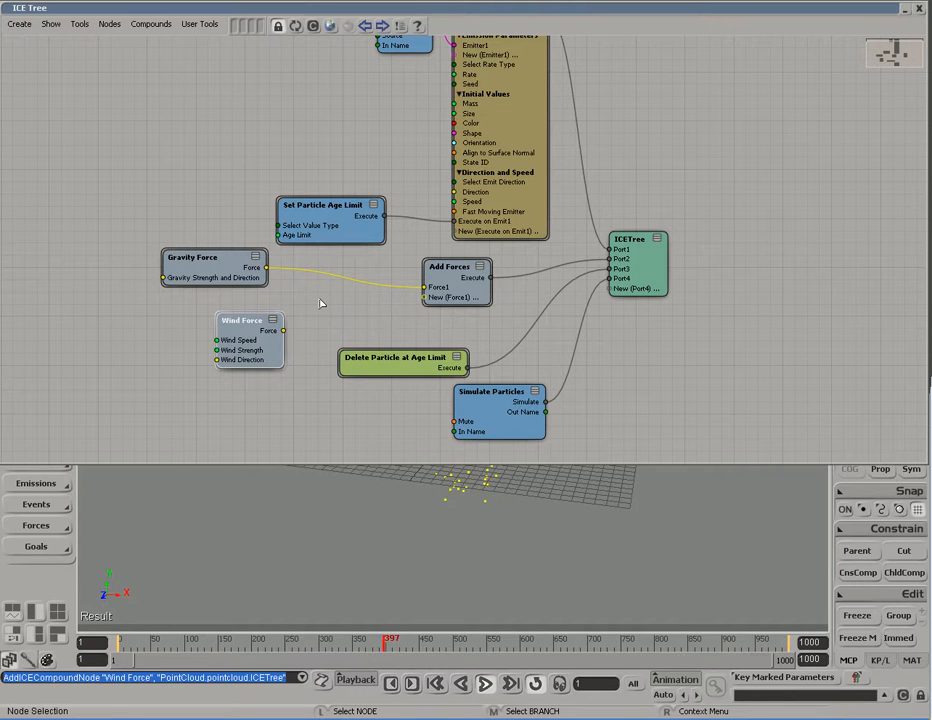
pyautogui.click(252, 277)
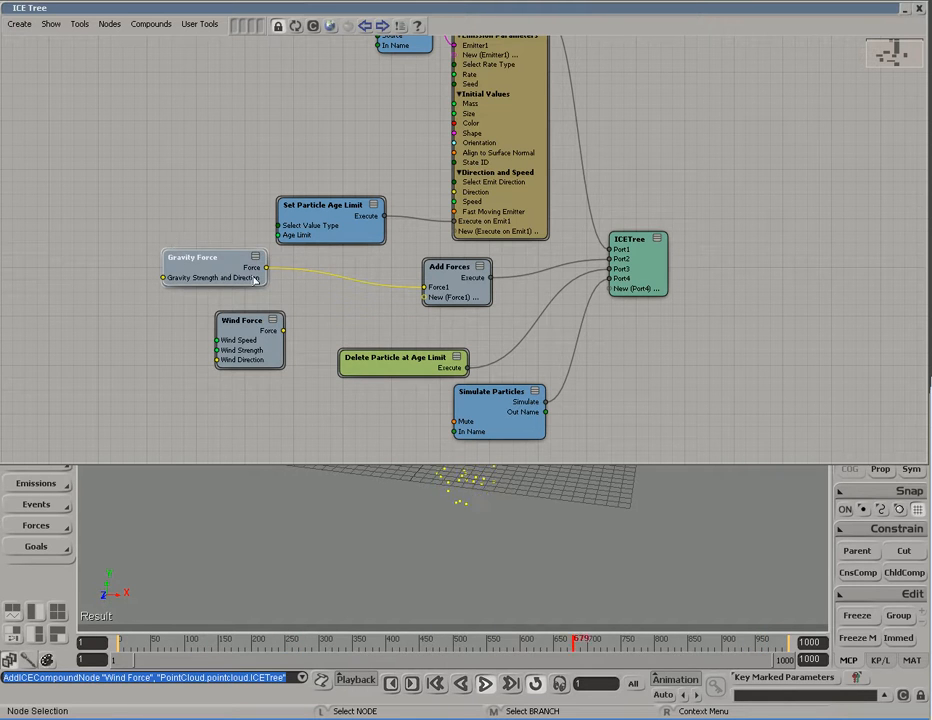
pyautogui.click(228, 334)
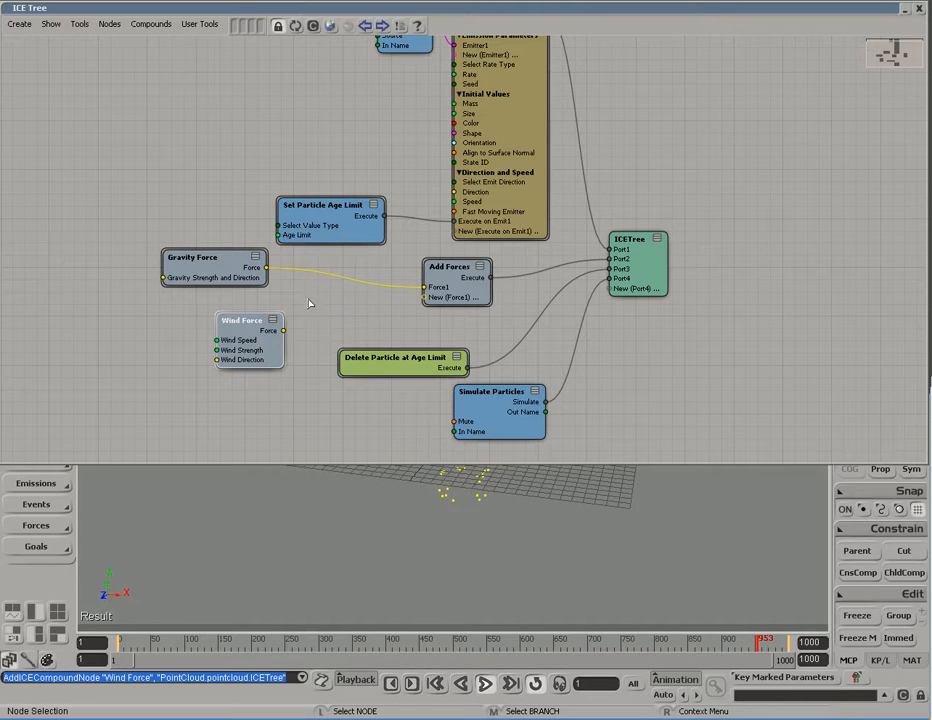
pyautogui.moveTo(284, 330); pyautogui.dragTo(443, 306)
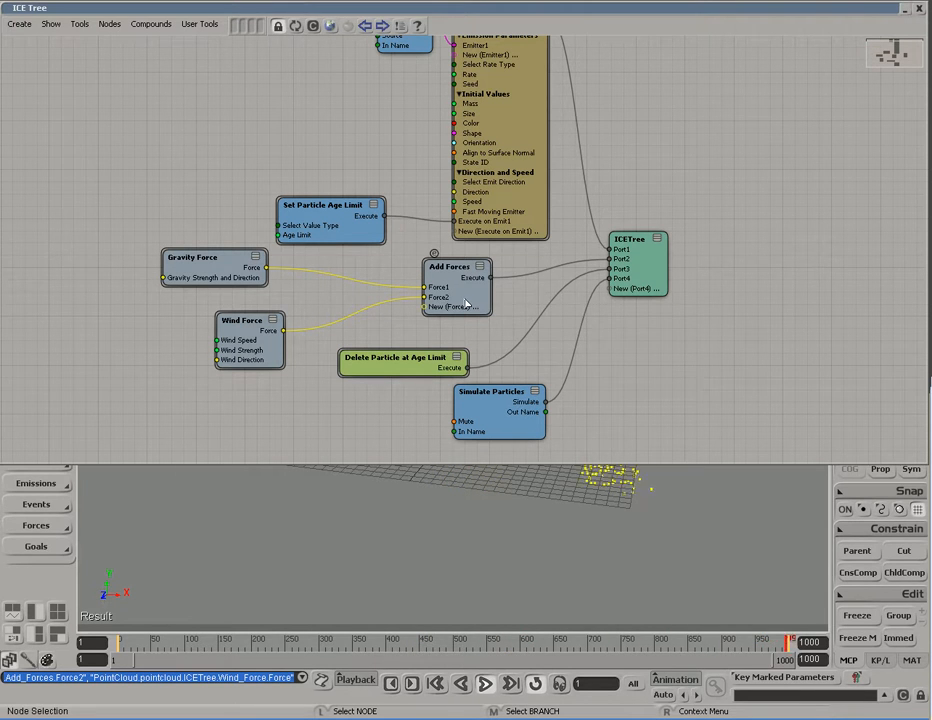
pyautogui.click(467, 293)
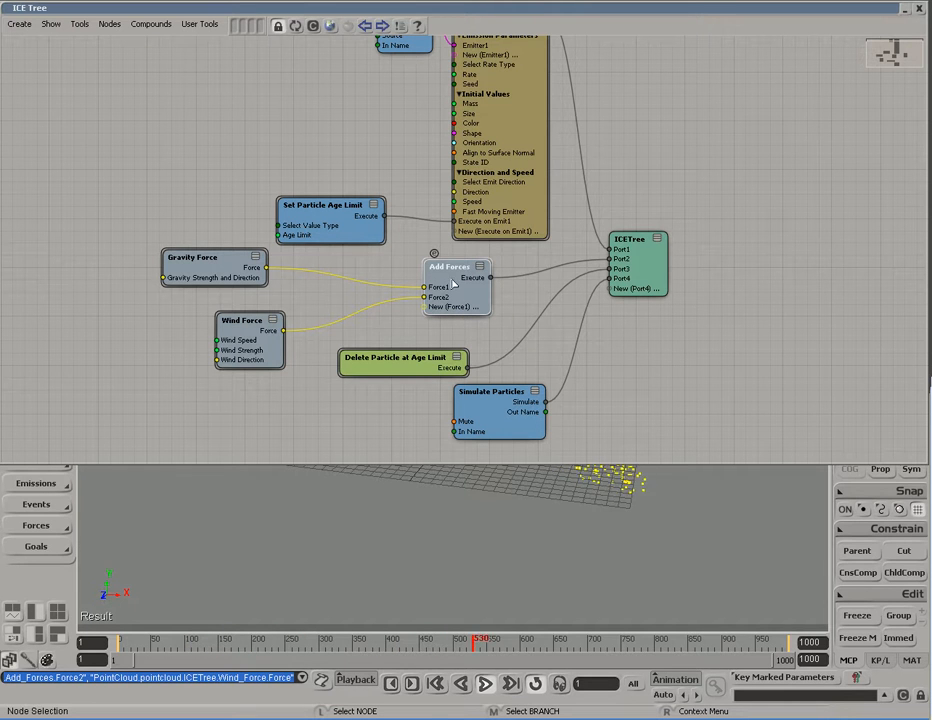
pyautogui.click(236, 263)
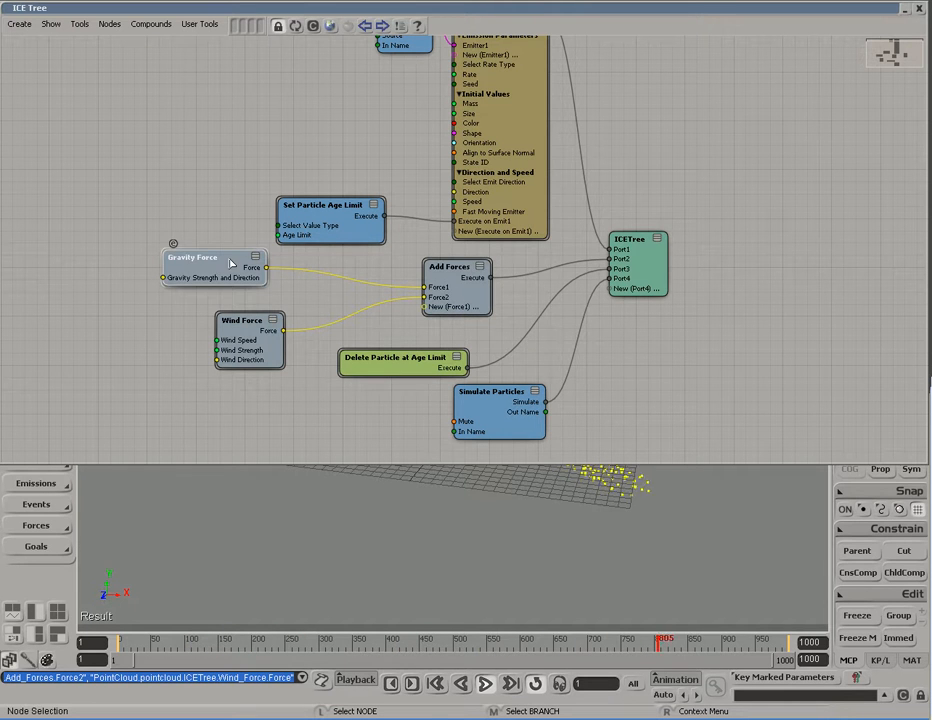
pyautogui.click(246, 335)
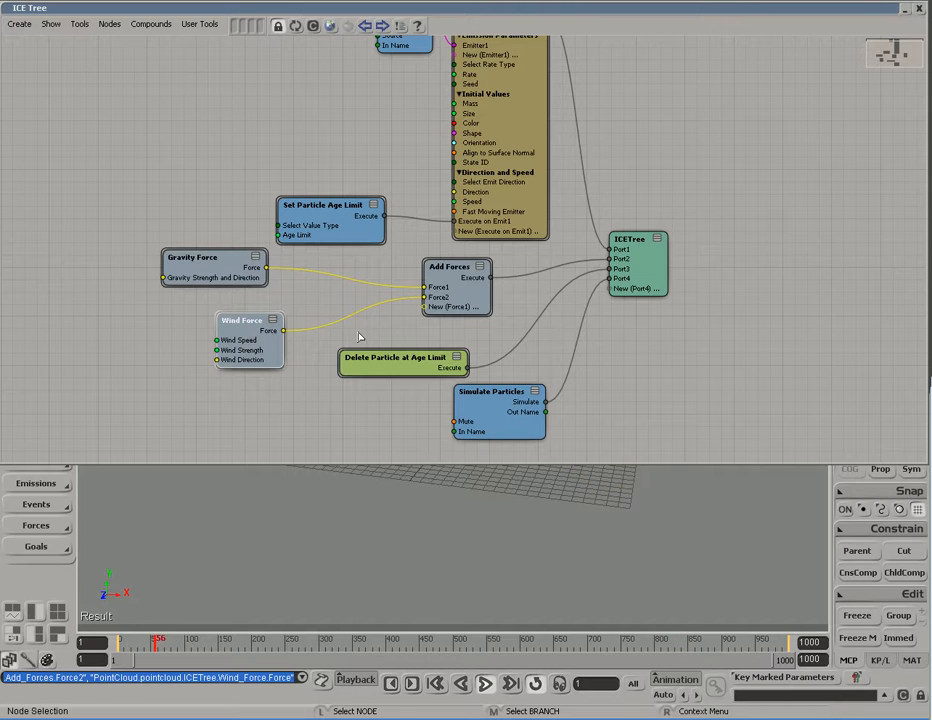
pyautogui.click(481, 293)
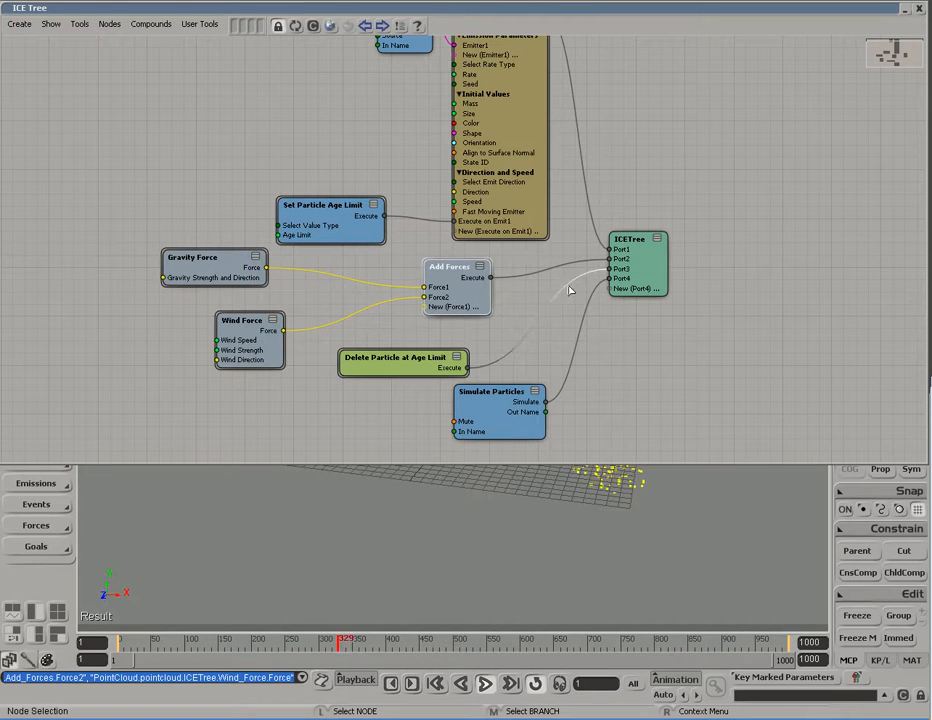
pyautogui.click(645, 288)
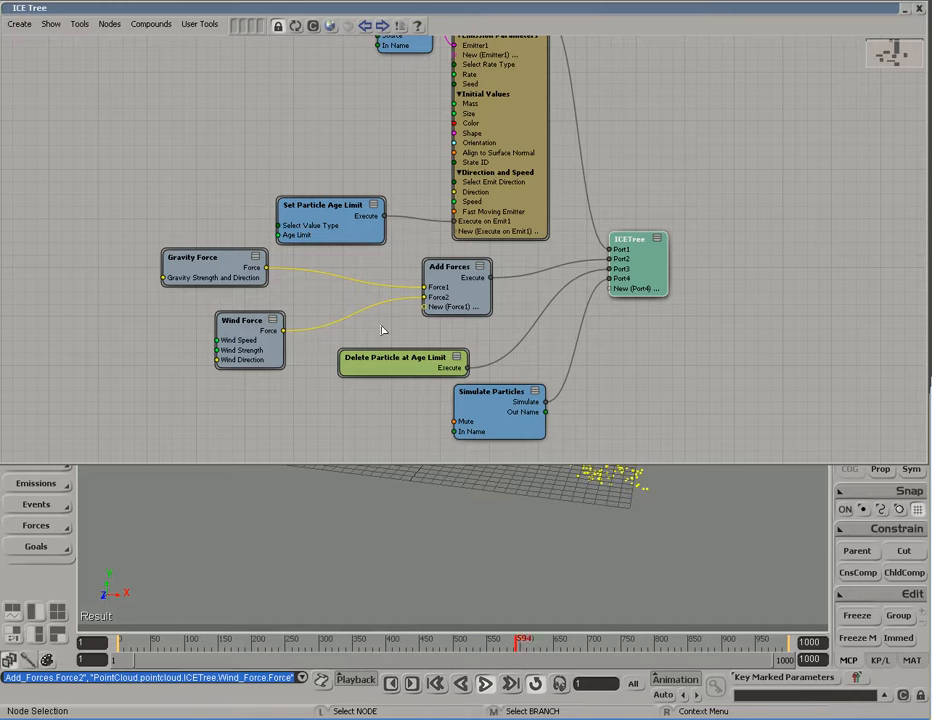
pyautogui.click(230, 328)
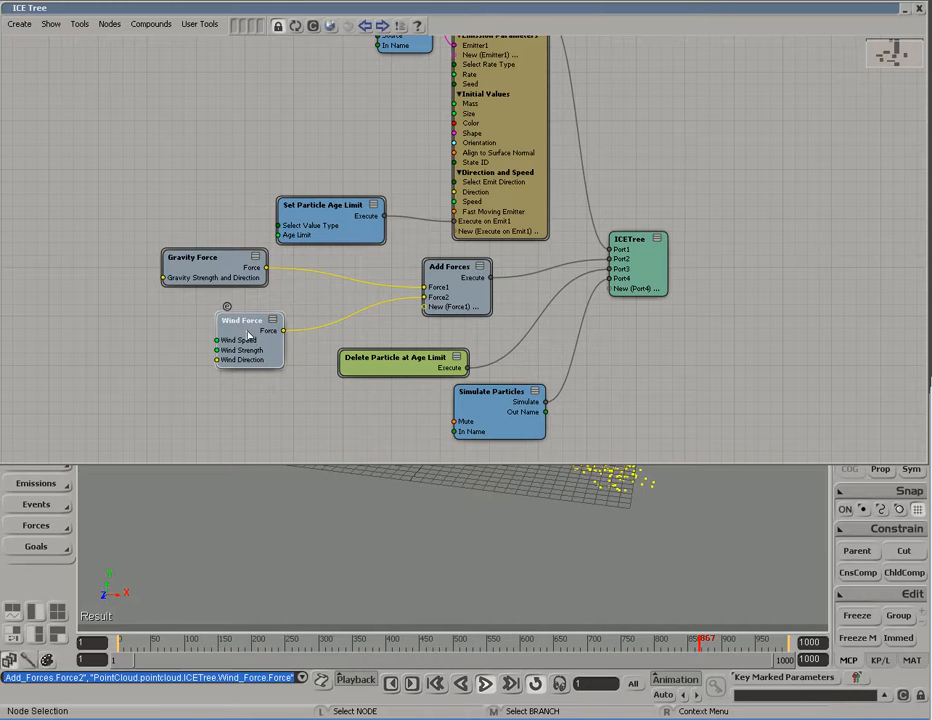
# Step: Open the Wind Force settings and orbit the 3D view to look down on the grid
pyautogui.doubleClick(243, 324)
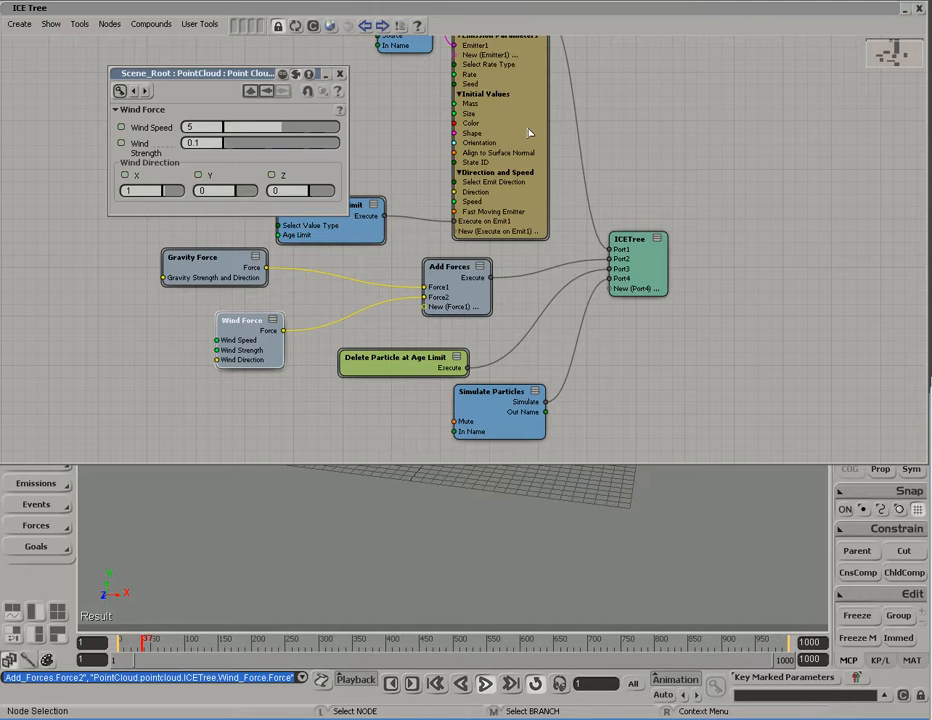
pyautogui.doubleClick(512, 12)
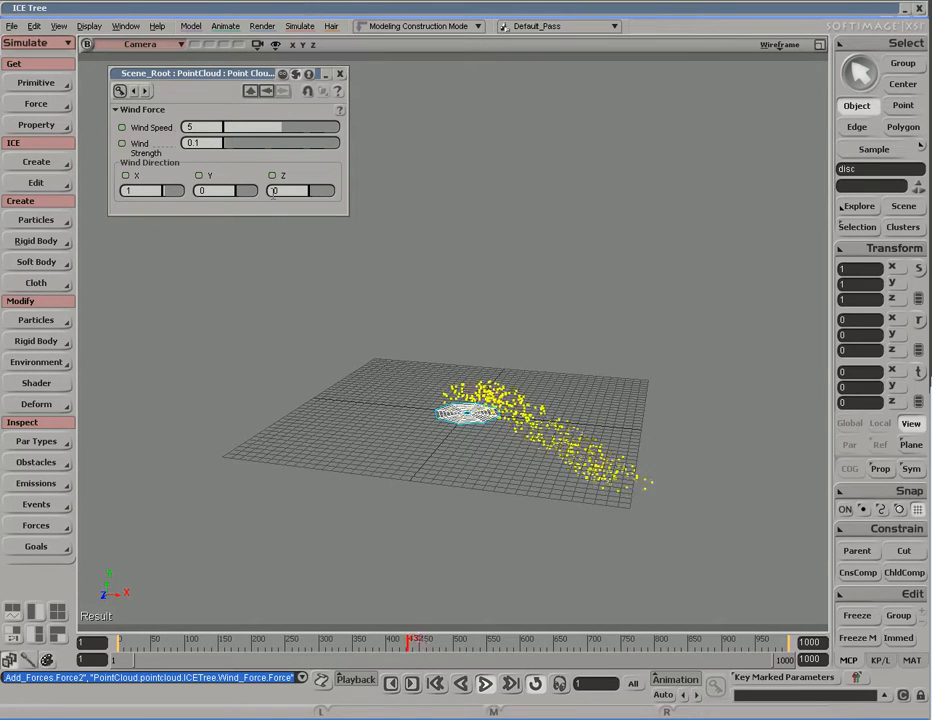
pyautogui.press('s')
pyautogui.moveTo(392, 410); pyautogui.dragTo(449, 385, button='right')
pyautogui.press('space')
pyautogui.press('s')
pyautogui.press('s')
pyautogui.moveTo(620, 431); pyautogui.dragTo(516, 437, button='right')
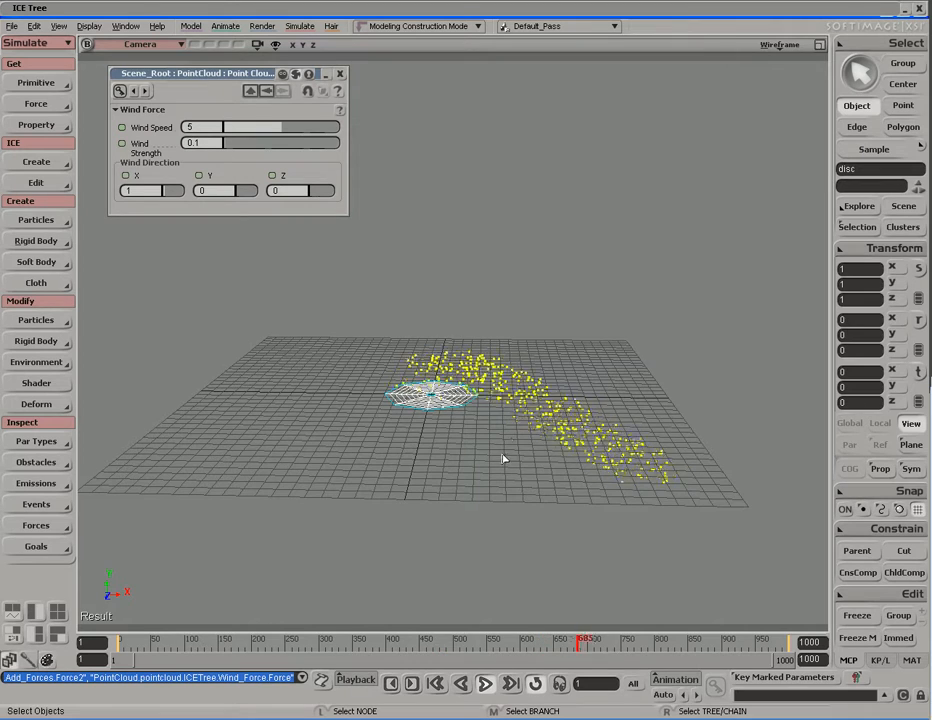
# Step: Drag the wind sliders to about speed 4.2 and strength 0.211
pyautogui.moveTo(239, 131); pyautogui.dragTo(218, 146)
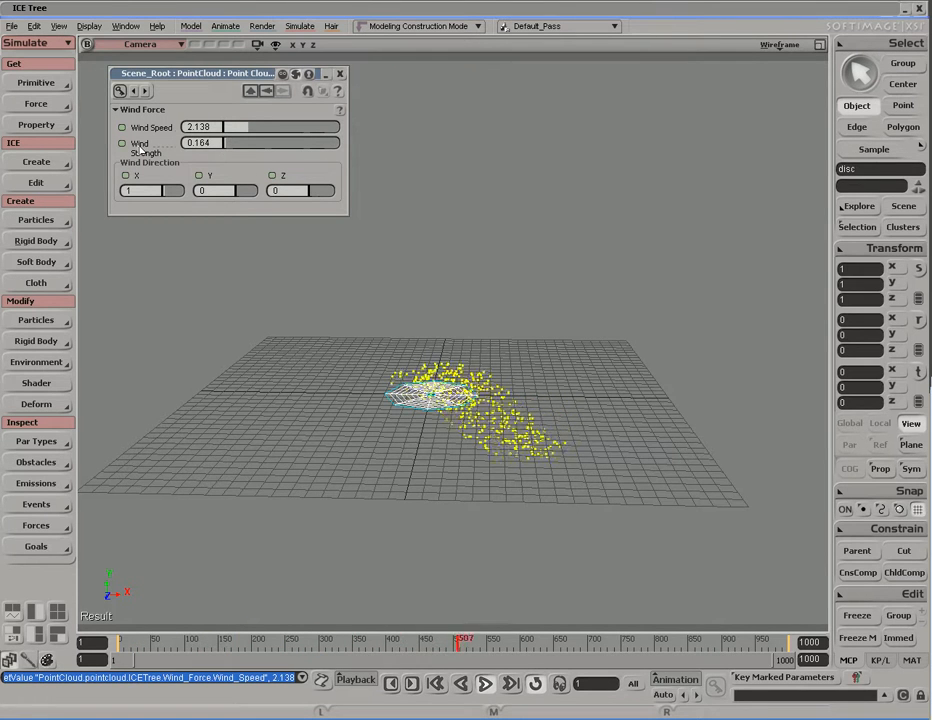
pyautogui.moveTo(248, 127); pyautogui.dragTo(280, 134)
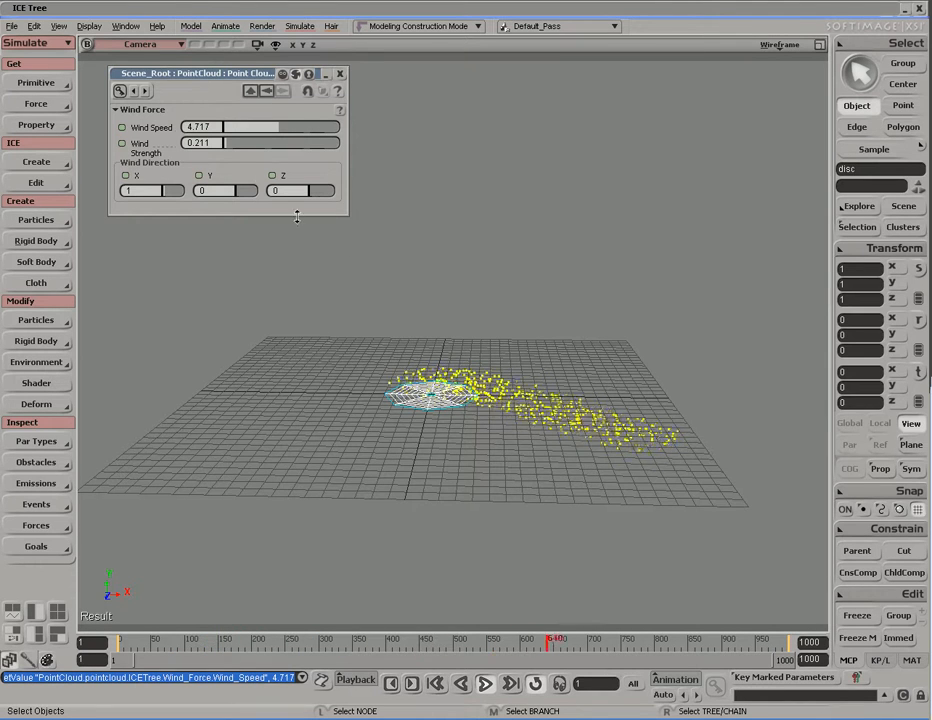
pyautogui.moveTo(280, 130)
pyautogui.mouseDown()
pyautogui.moveTo(261, 134)
pyautogui.moveTo(293, 131)
pyautogui.moveTo(264, 134)
pyautogui.moveTo(276, 131)
pyautogui.mouseUp()
# Step: Add a Coagulate Force node from the Forces library and place it below Gravity Force
pyautogui.click(340, 73)
pyautogui.doubleClick(419, 15)
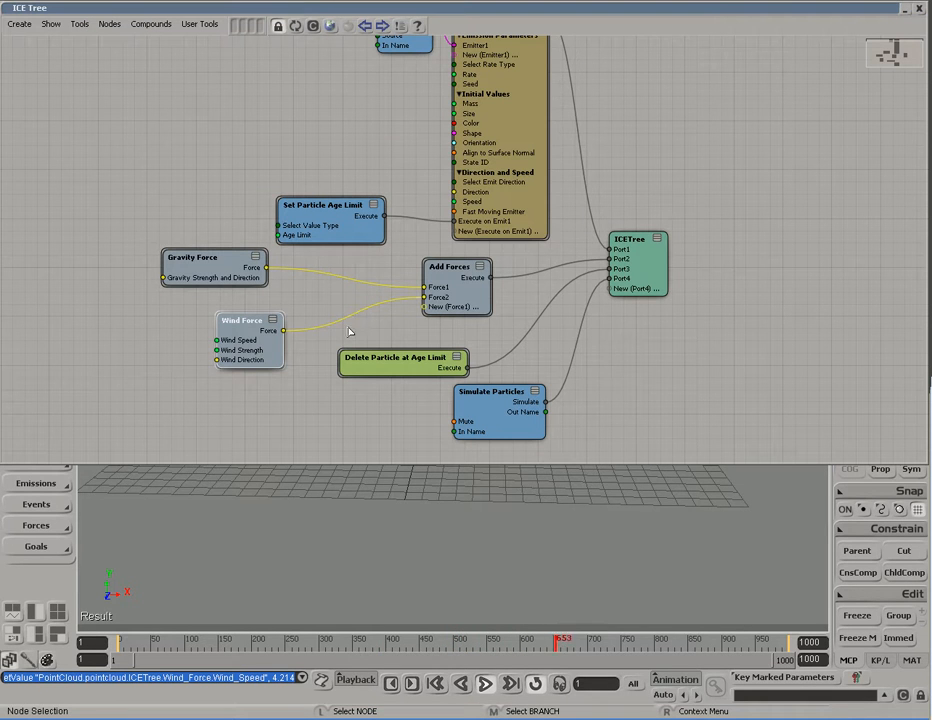
pyautogui.click(245, 24)
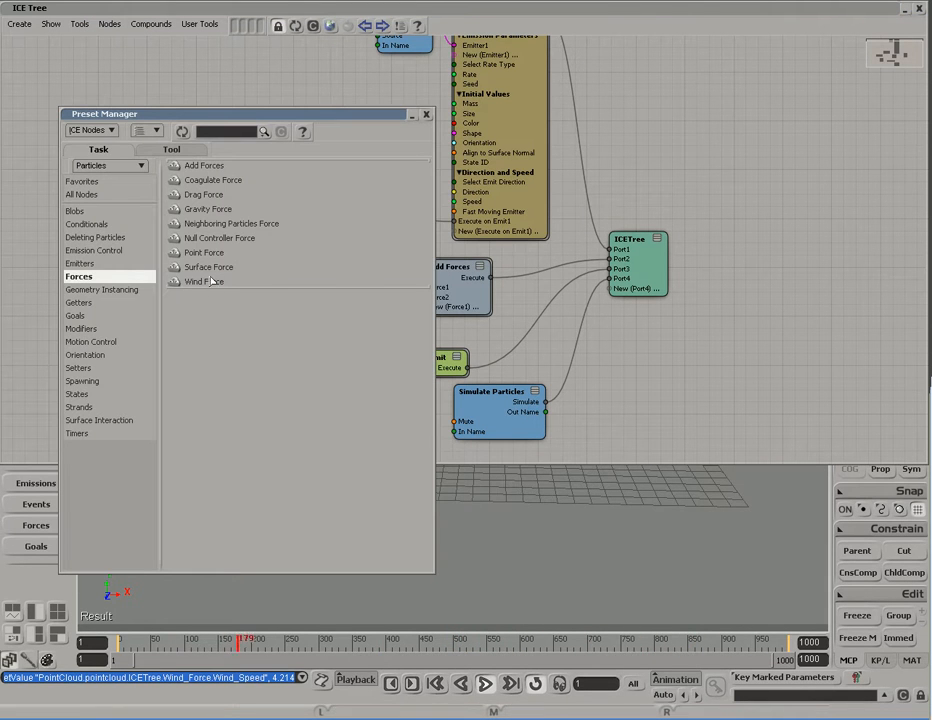
pyautogui.click(212, 181)
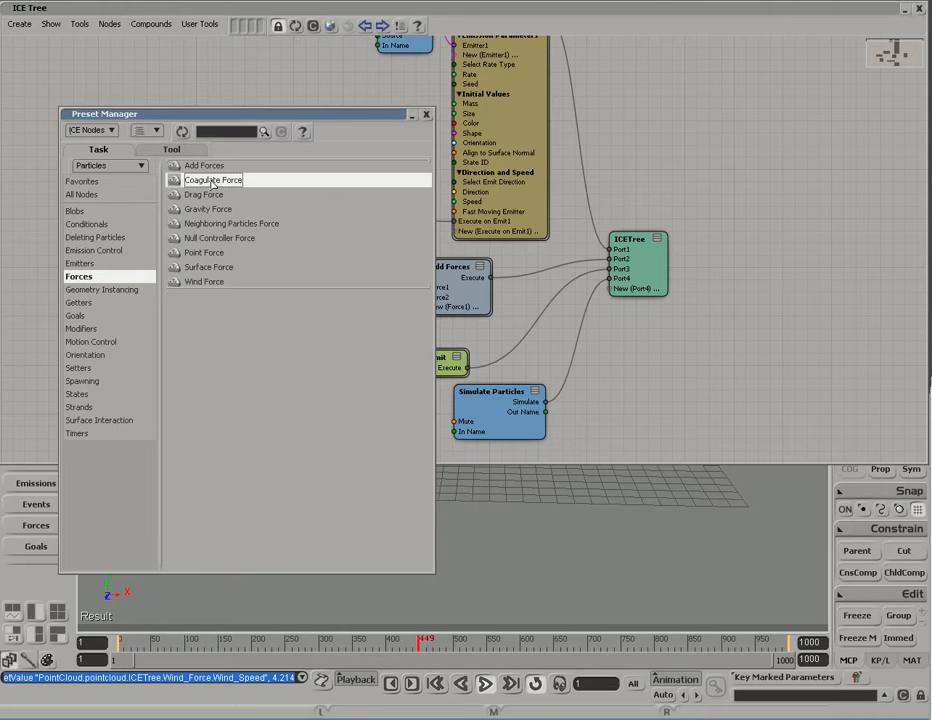
pyautogui.moveTo(212, 183); pyautogui.dragTo(597, 366)
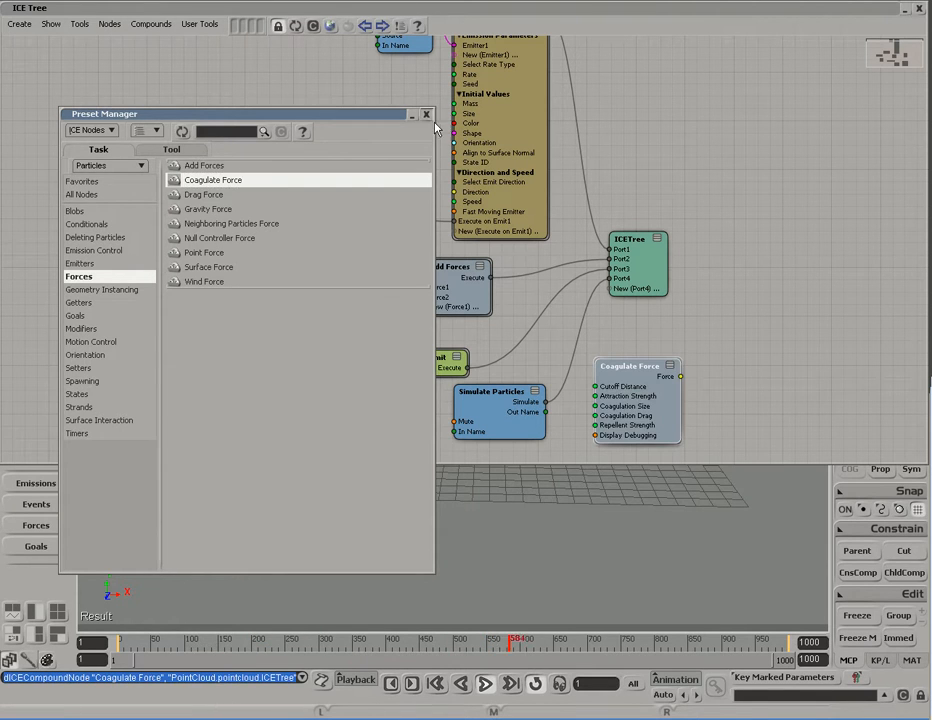
pyautogui.click(426, 114)
pyautogui.moveTo(641, 404); pyautogui.dragTo(145, 373)
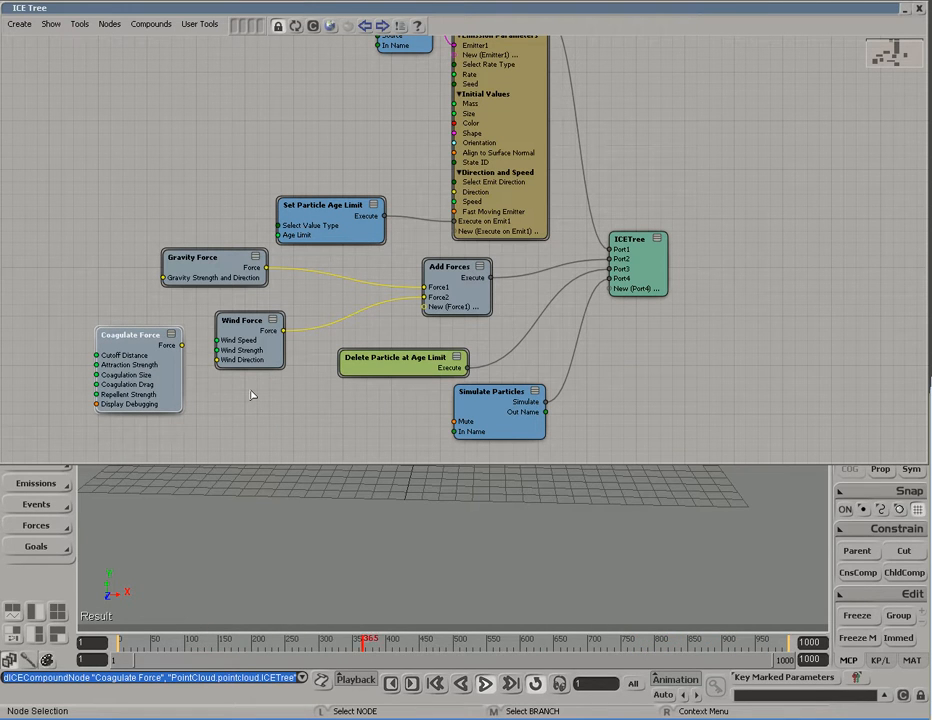
# Step: Unplug Gravity and Wind from Add Forces and wire Coagulate Force into Force1
pyautogui.moveTo(222, 219); pyautogui.dragTo(265, 368)
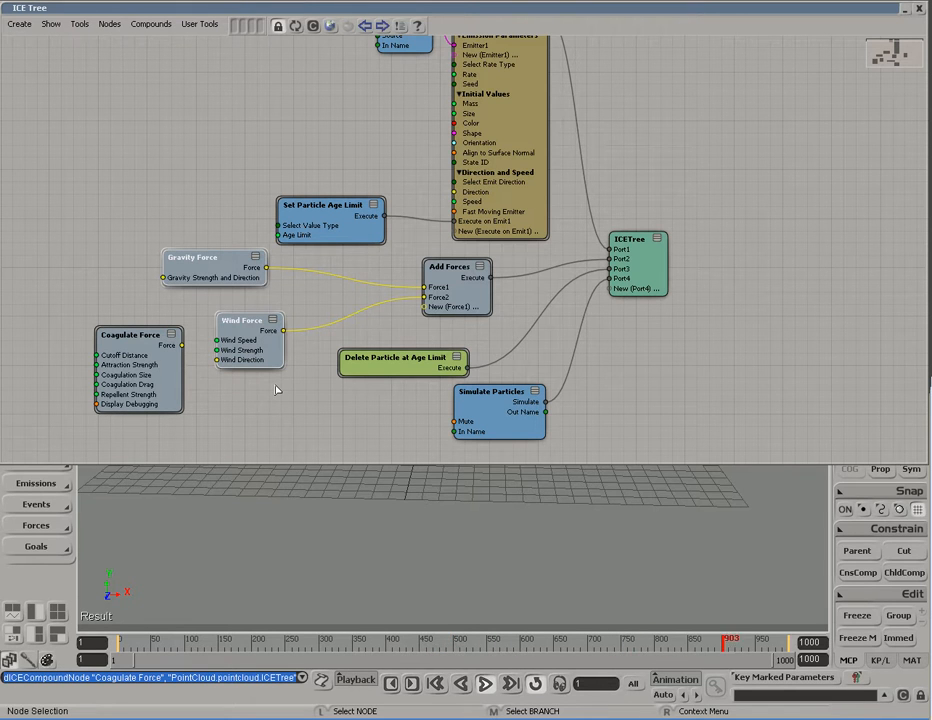
pyautogui.click(410, 289)
pyautogui.press('Delete')
pyautogui.moveTo(412, 298); pyautogui.dragTo(343, 312)
pyautogui.moveTo(242, 326); pyautogui.dragTo(67, 252)
pyautogui.moveTo(195, 262); pyautogui.dragTo(148, 257)
pyautogui.moveTo(147, 362); pyautogui.dragTo(428, 289)
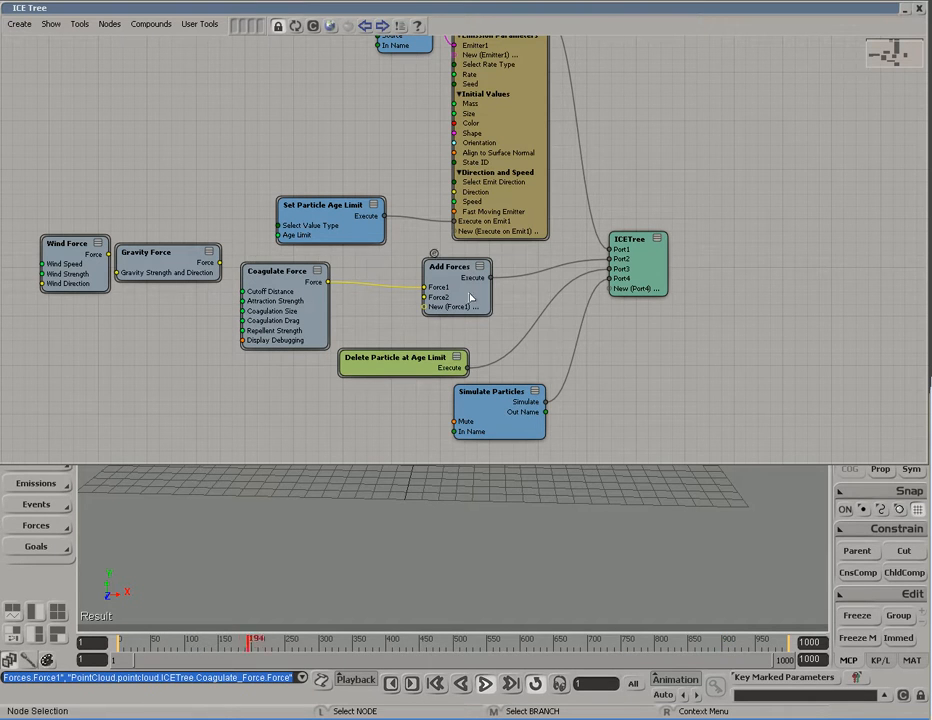
# Step: Open the Coagulate Force settings and collapse the ICE Tree to reveal the 3D view
pyautogui.click(258, 270)
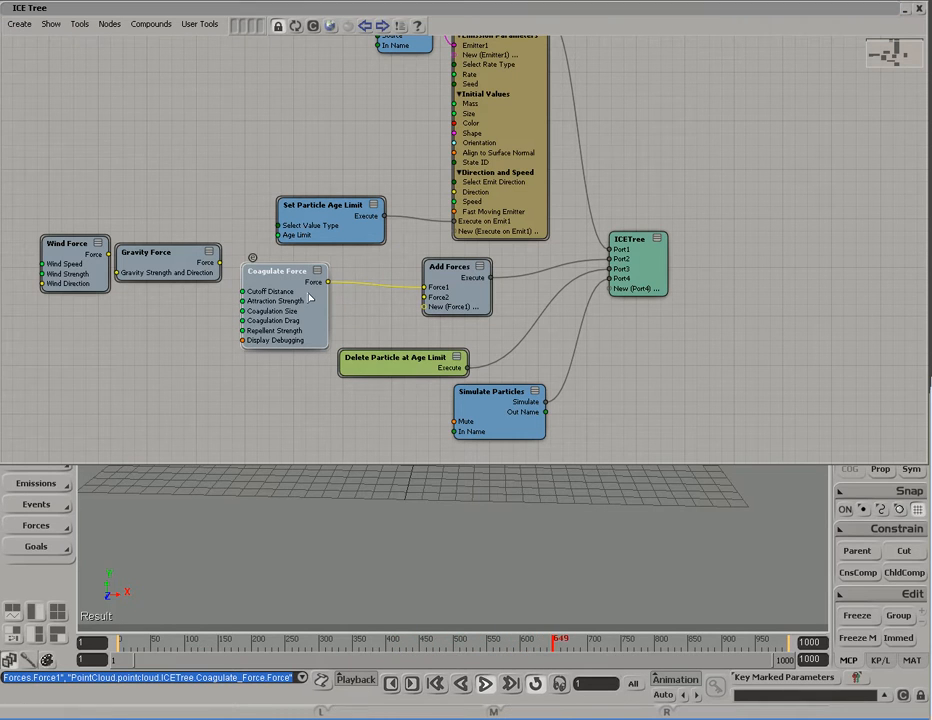
pyautogui.doubleClick(252, 270)
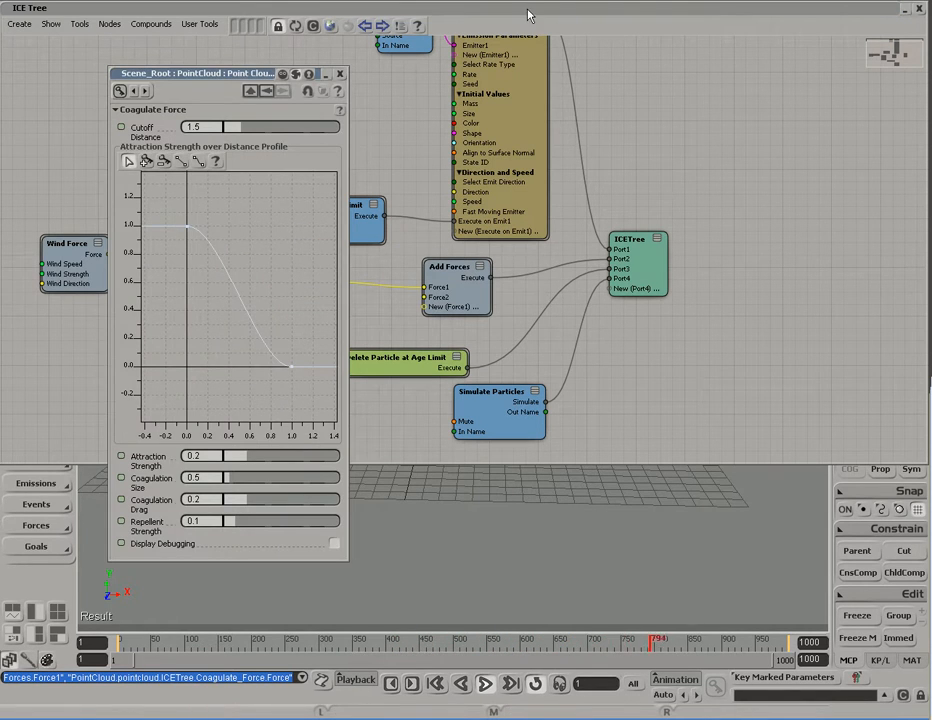
pyautogui.doubleClick(526, 13)
# Step: Orbit around the rising particle column above the disc and restart the simulation playback
pyautogui.press('s')
pyautogui.moveTo(533, 356); pyautogui.dragTo(508, 320, button='right')
pyautogui.scroll(3, 508, 320)
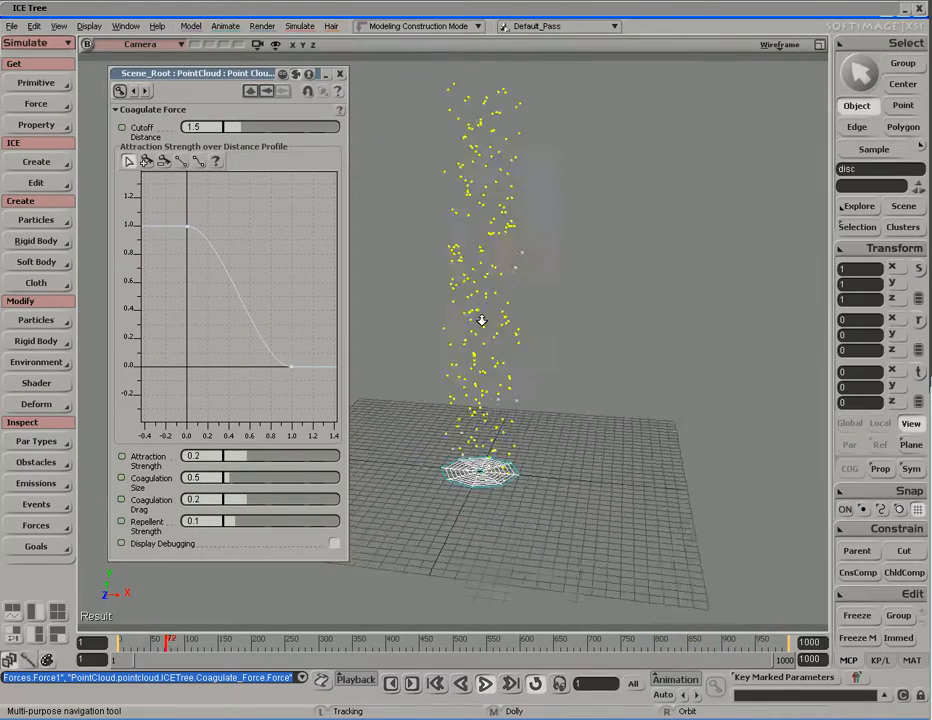
pyautogui.press('Escape')
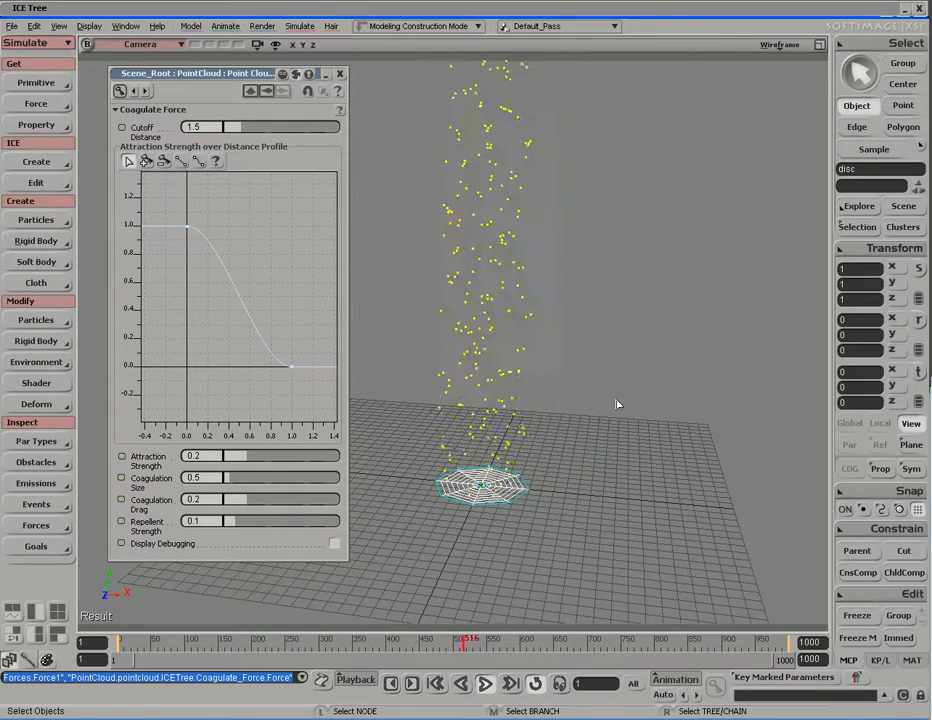
pyautogui.press('Escape')
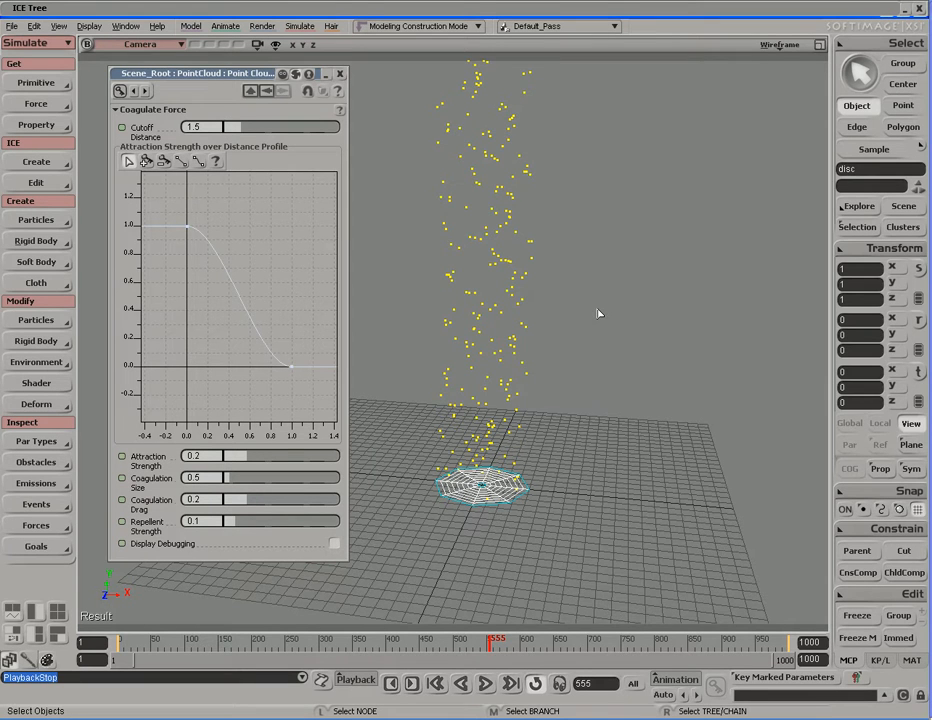
pyautogui.press('F12')
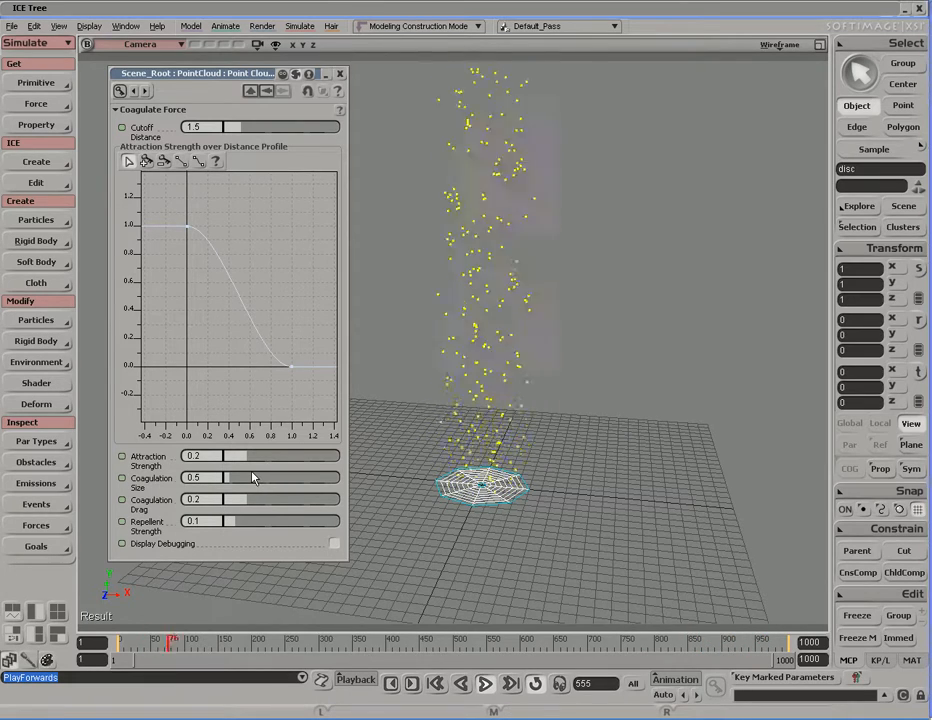
# Step: Make the emitted particles spheres with a particle size of 1
pyautogui.click(463, 15)
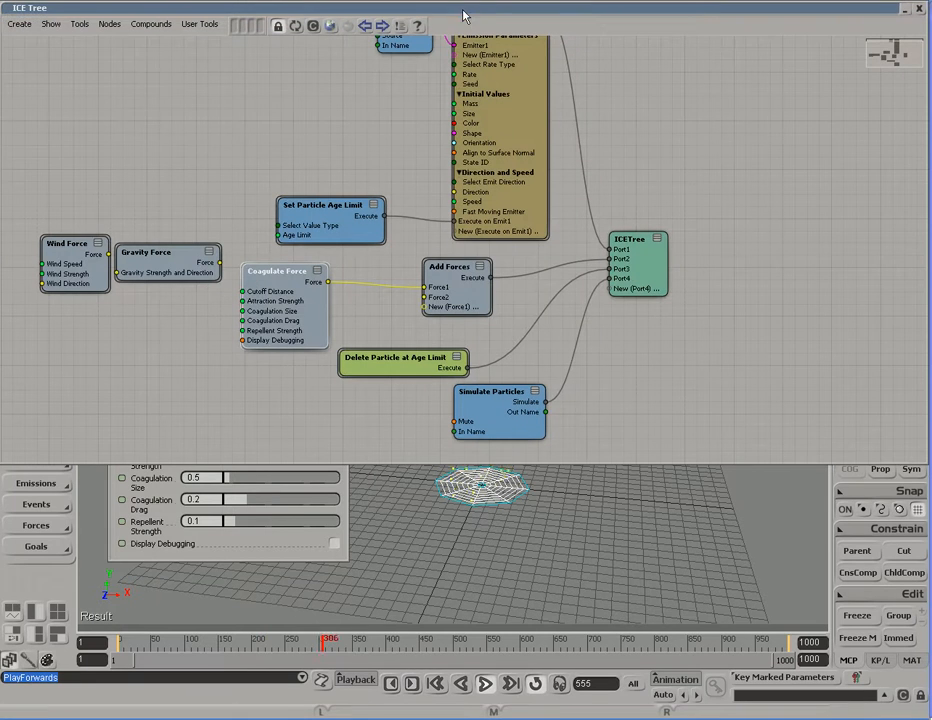
pyautogui.doubleClick(524, 109)
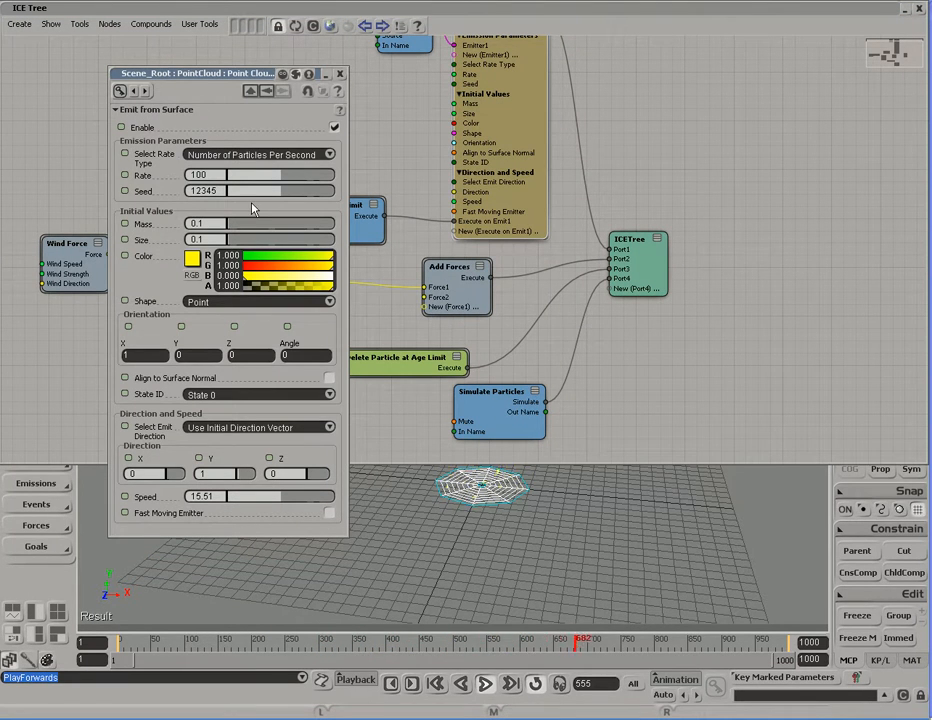
pyautogui.click(255, 303)
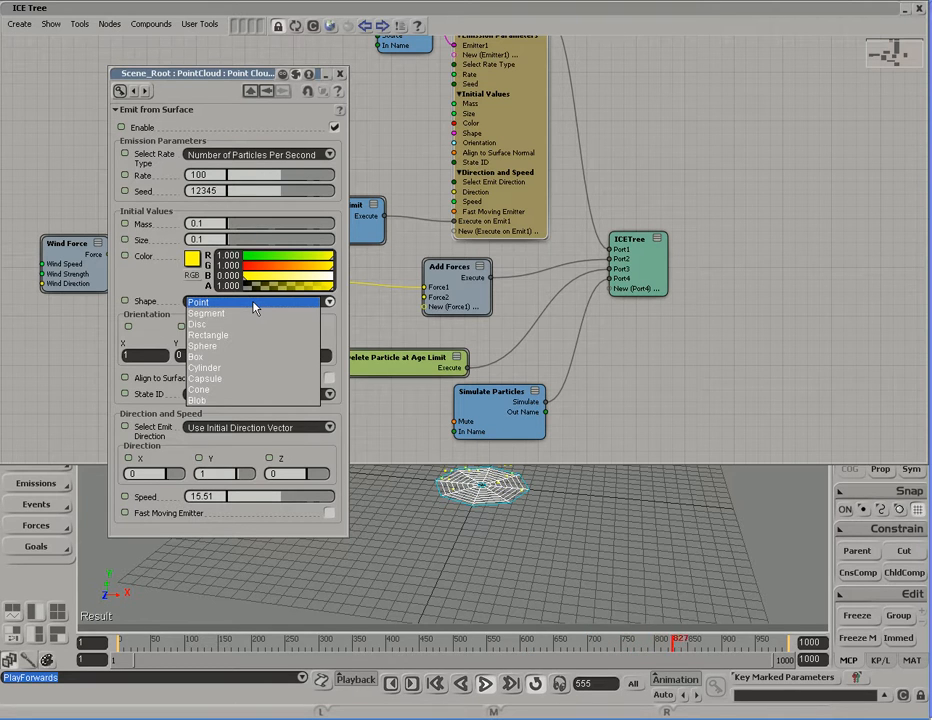
pyautogui.click(250, 347)
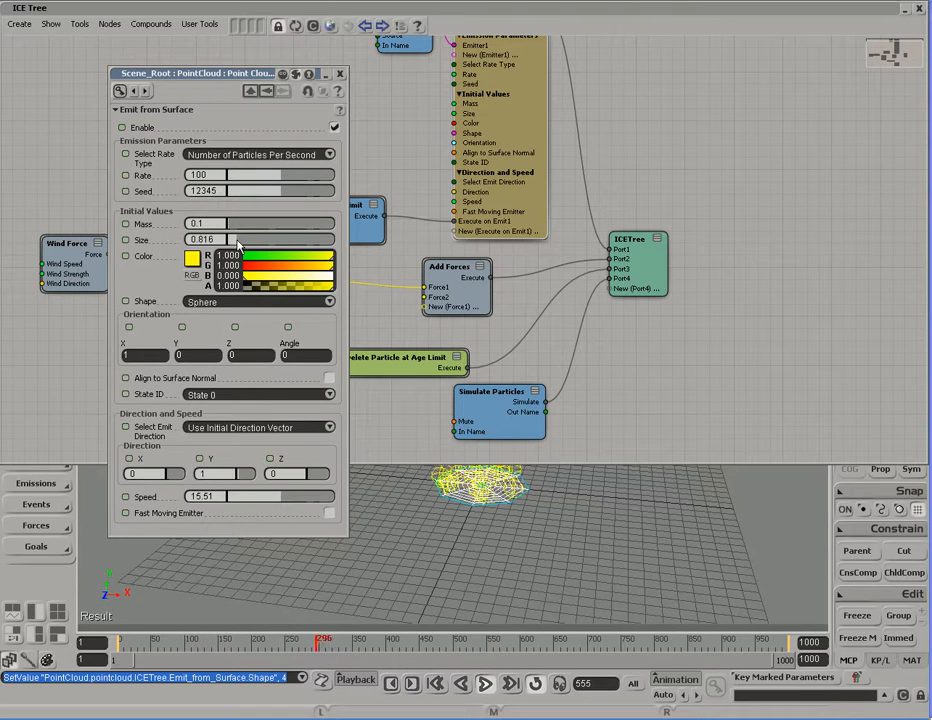
pyautogui.click(237, 241)
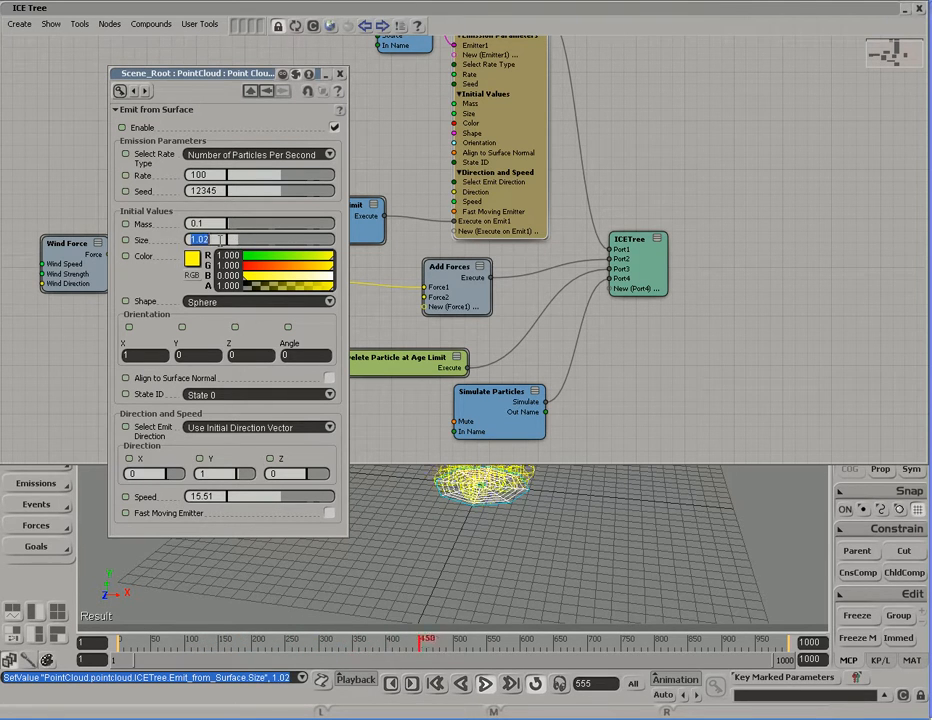
pyautogui.write('1')
pyautogui.press('Return')
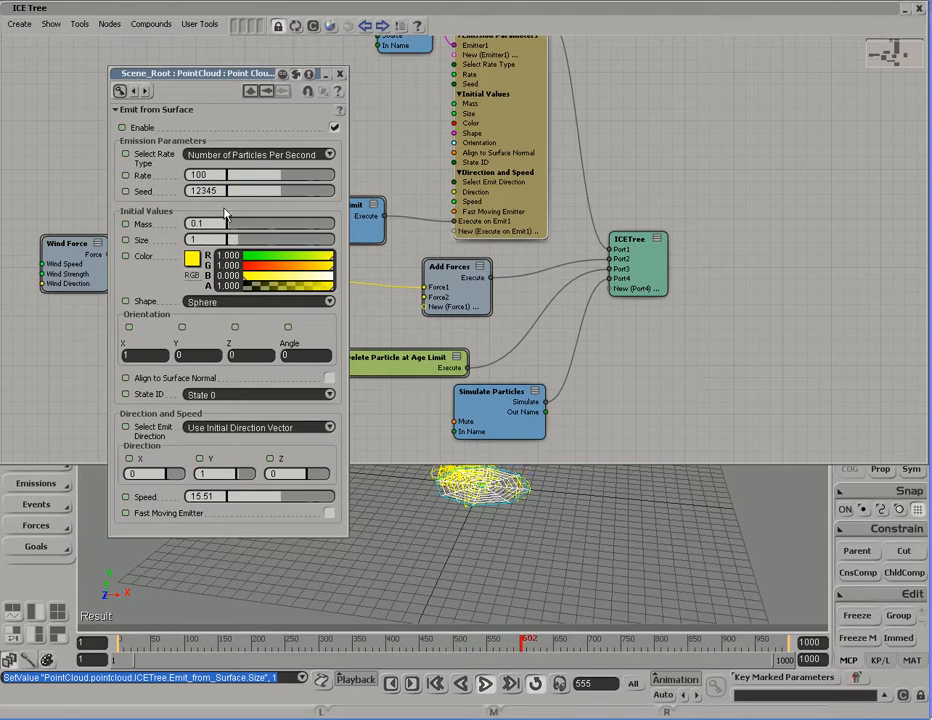
pyautogui.click(340, 73)
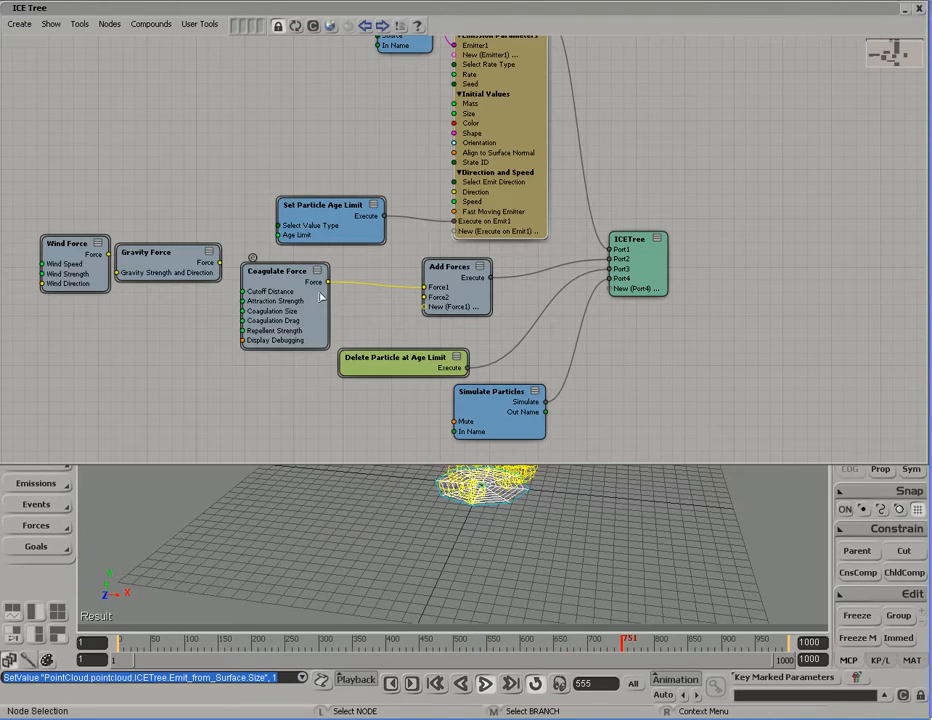
# Step: Bring up the Coagulate Force settings and reframe the view around the particle column
pyautogui.doubleClick(320, 295)
pyautogui.doubleClick(553, 12)
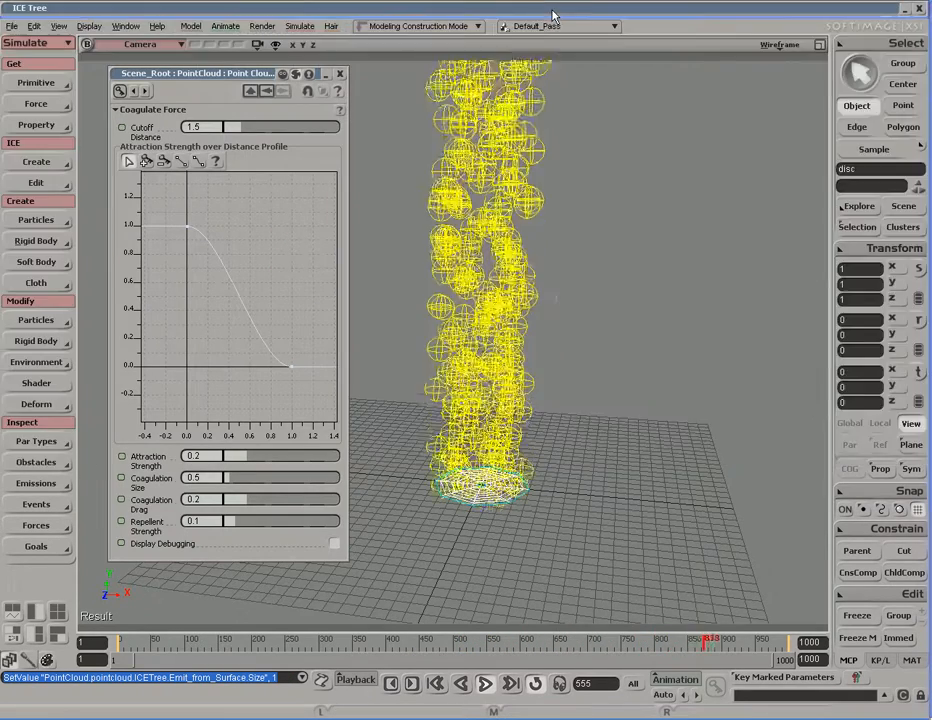
pyautogui.press('s')
pyautogui.moveTo(576, 270); pyautogui.dragTo(574, 298)
pyautogui.moveTo(574, 298); pyautogui.dragTo(575, 323, button='right')
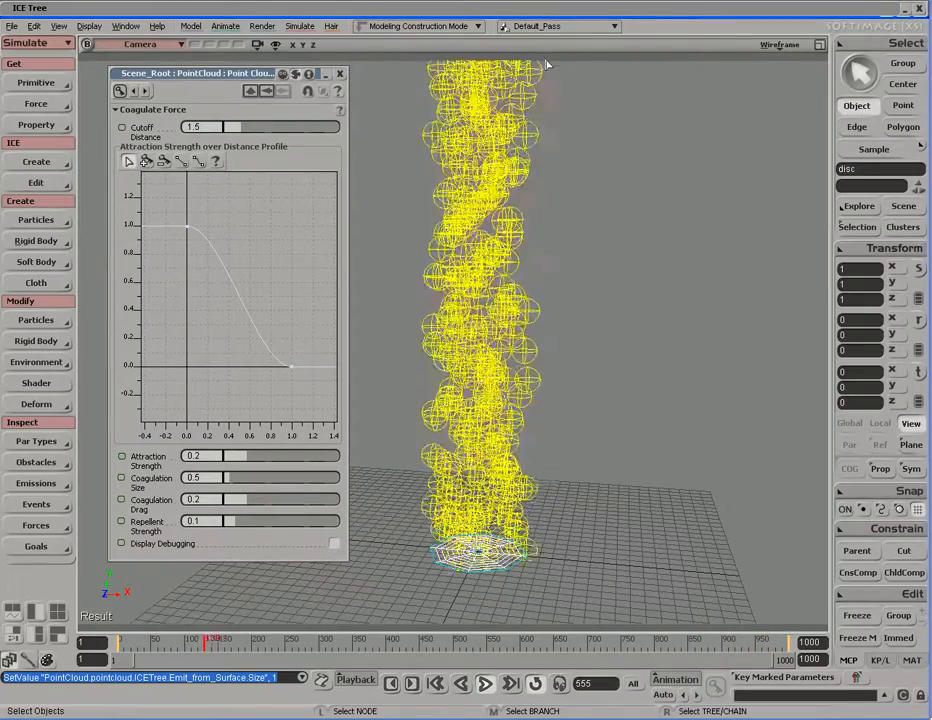
# Step: Lower the Emit from Surface speed from 15.51 to about 5.061
pyautogui.doubleClick(534, 10)
pyautogui.doubleClick(518, 147)
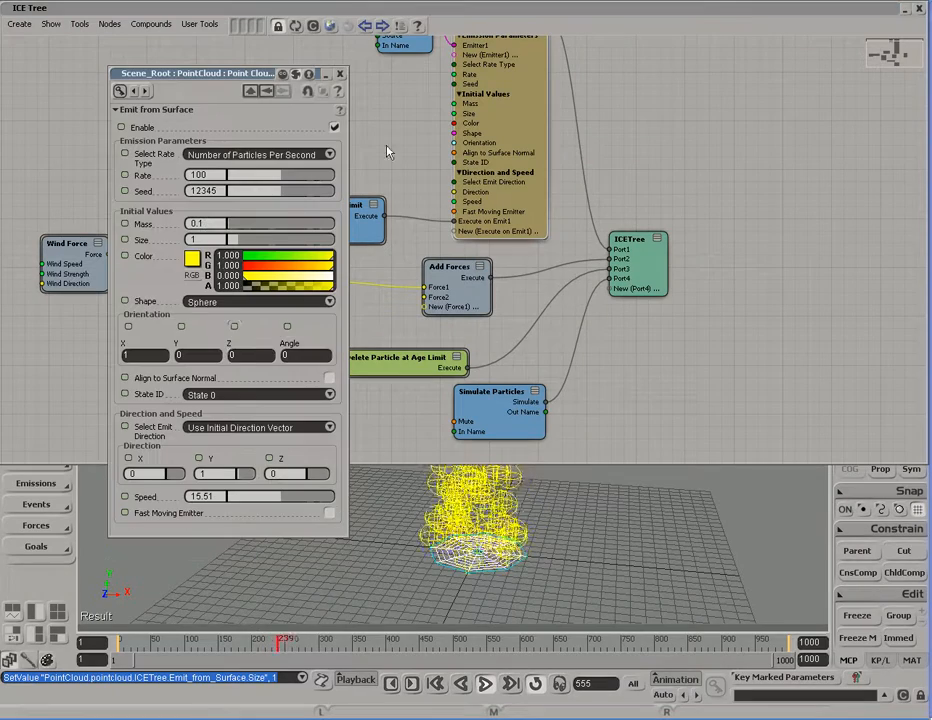
pyautogui.moveTo(276, 502); pyautogui.dragTo(246, 502)
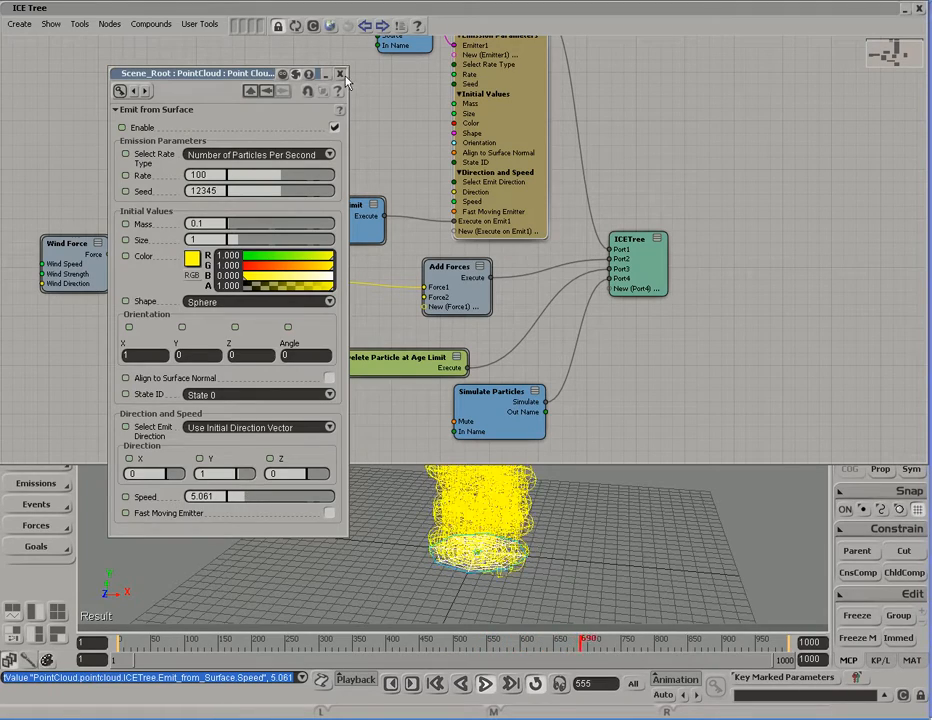
pyautogui.click(340, 73)
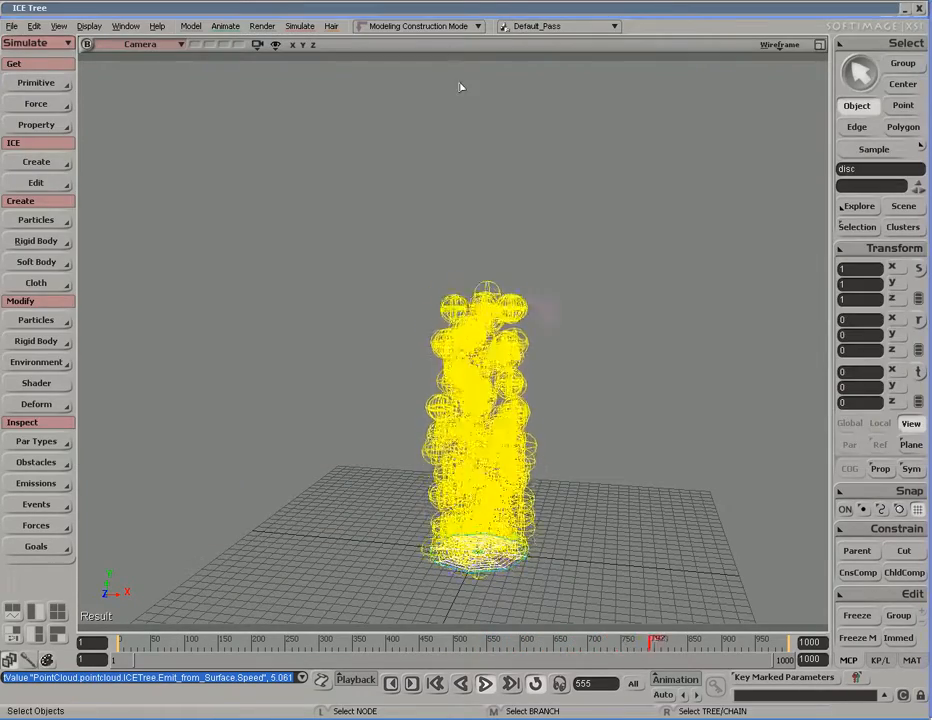
# Step: Show the Coagulate Force settings and move the view closer to the particle column
pyautogui.click(468, 12)
pyautogui.doubleClick(296, 302)
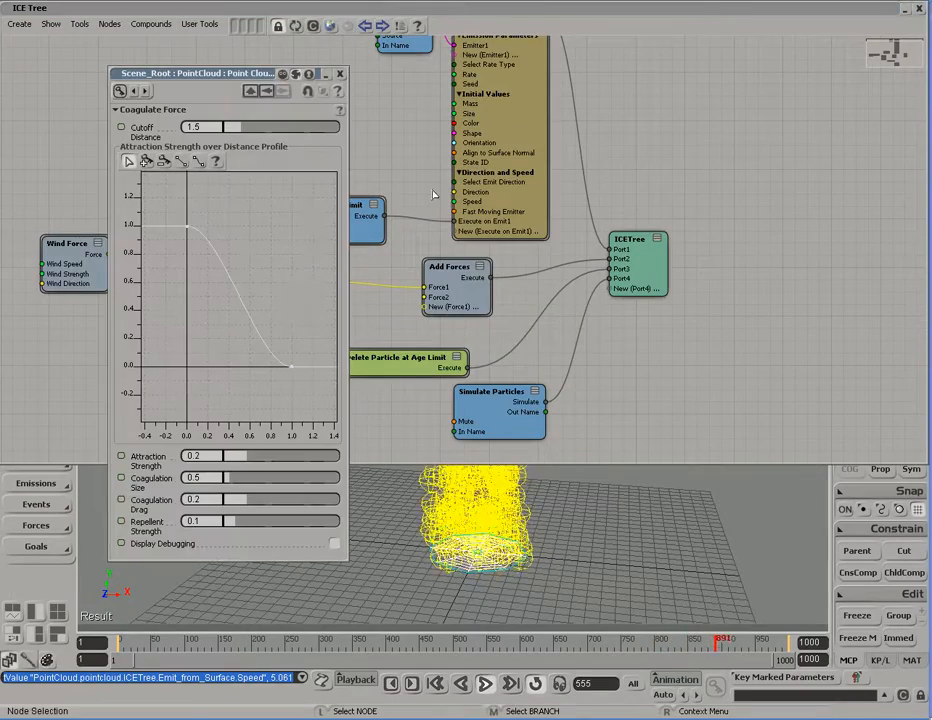
pyautogui.click(495, 83)
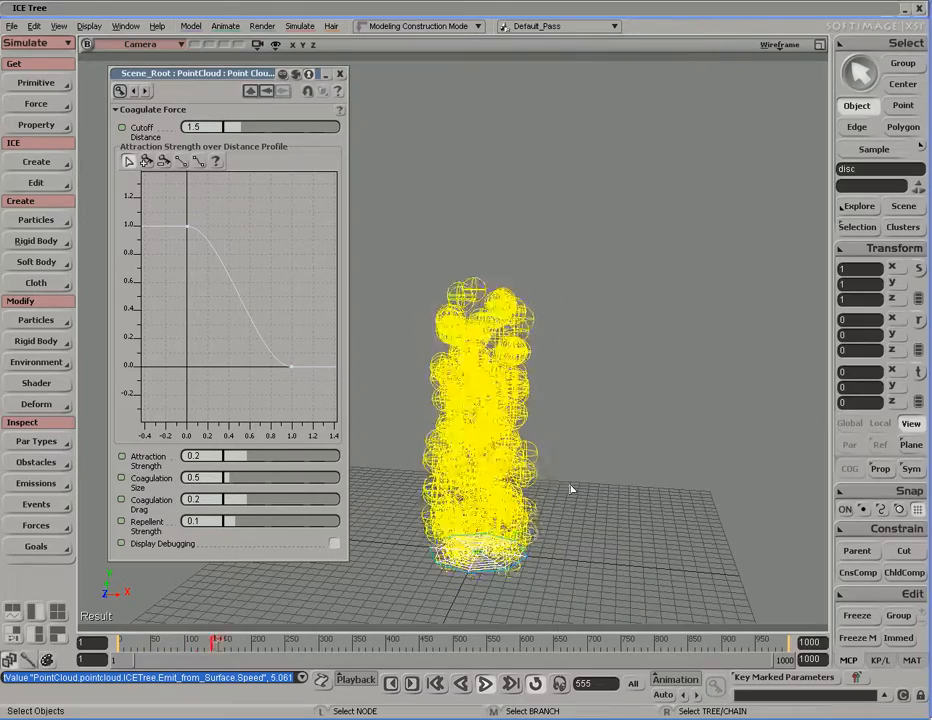
pyautogui.moveTo(537, 487); pyautogui.dragTo(670, 243, button='middle')
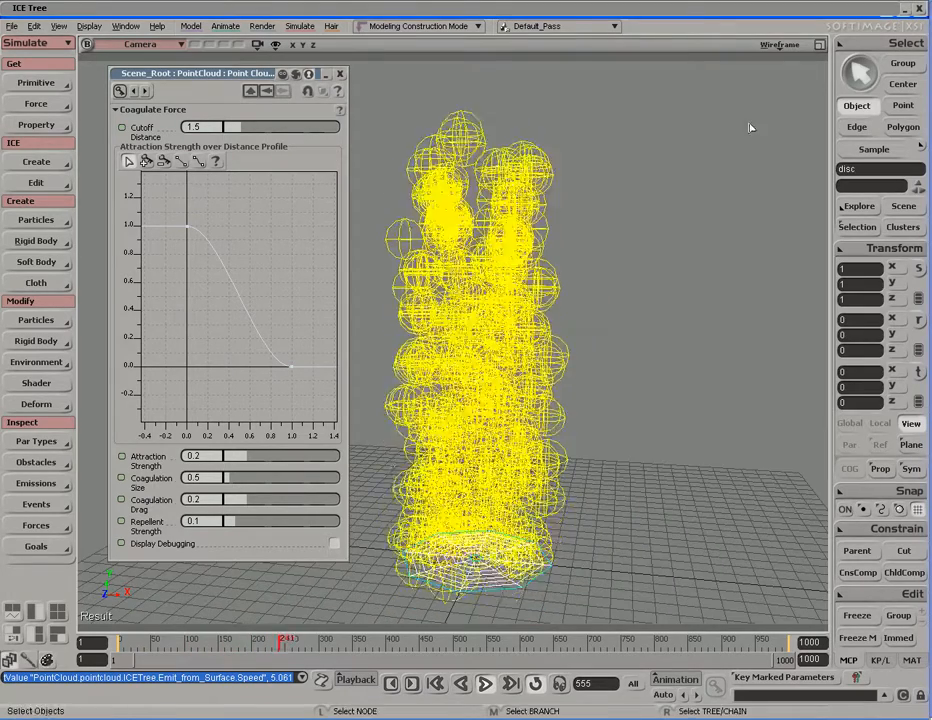
# Step: Switch the viewport from Wireframe to Shaded so particles appear as solid spheres, then reopen Emit from Surface
pyautogui.click(779, 45)
pyautogui.click(696, 259)
pyautogui.moveTo(601, 385); pyautogui.dragTo(591, 362)
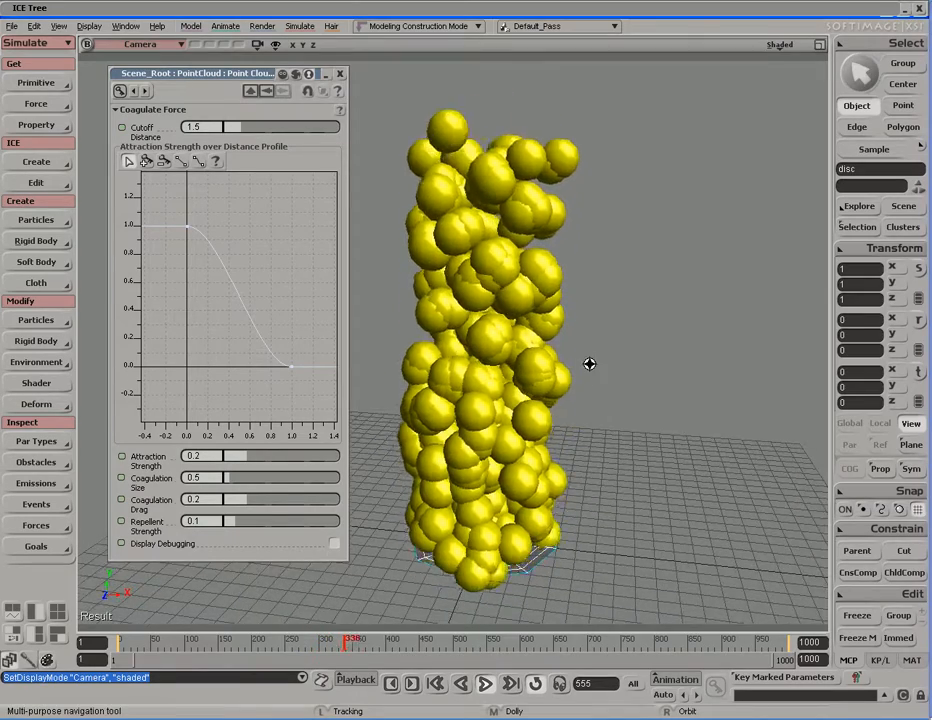
pyautogui.press('space')
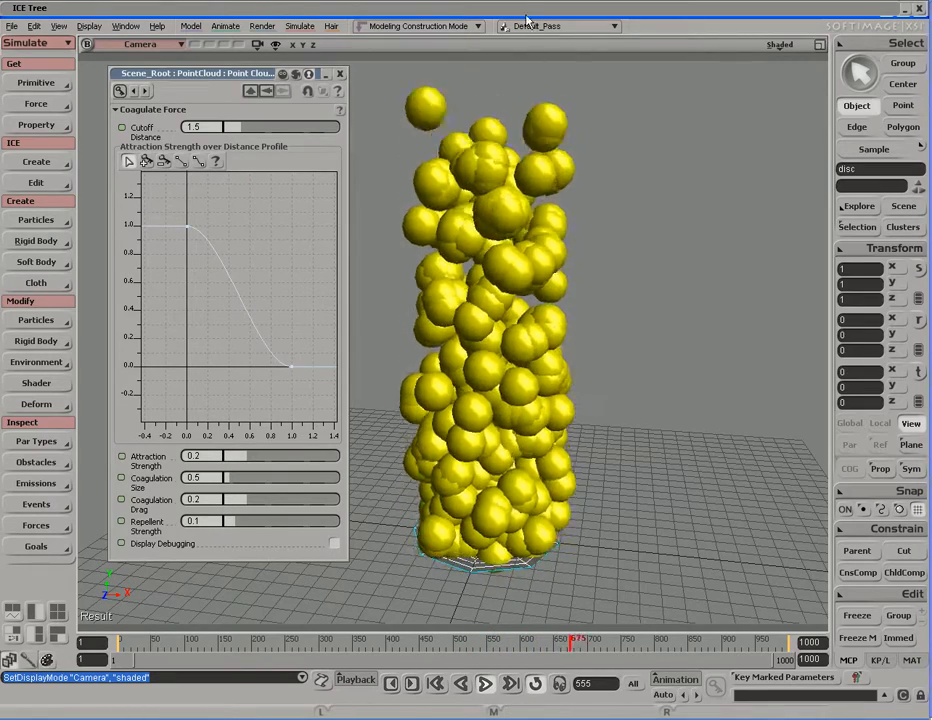
pyautogui.hotkey('alt', '9')
pyautogui.doubleClick(503, 157)
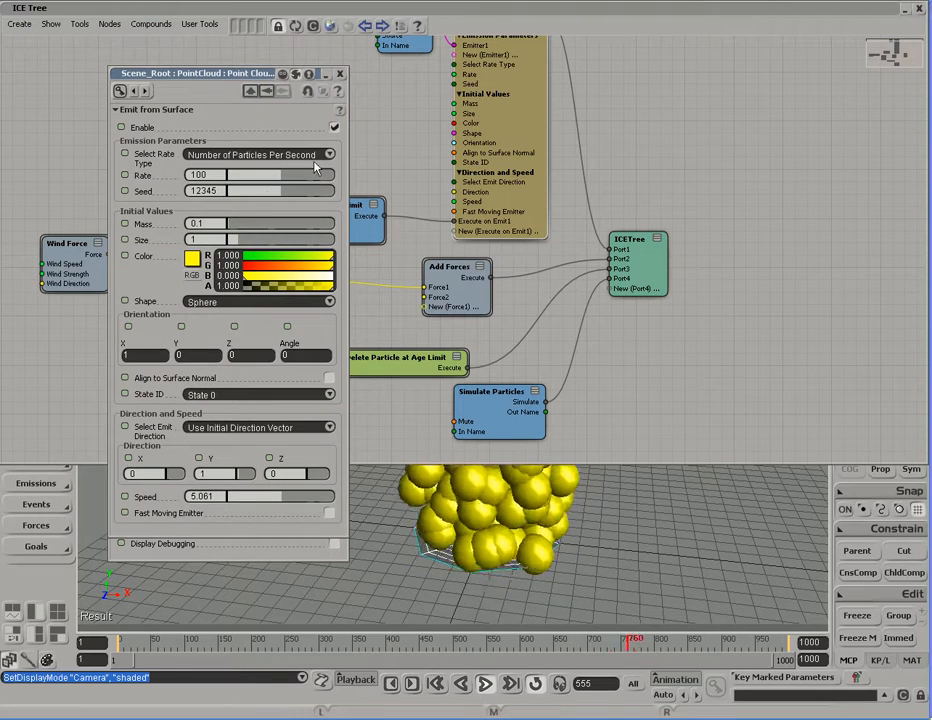
# Step: Cut the emission rate from 100 to about 29.9 and the speed to 1.701
pyautogui.moveTo(280, 183); pyautogui.dragTo(247, 183)
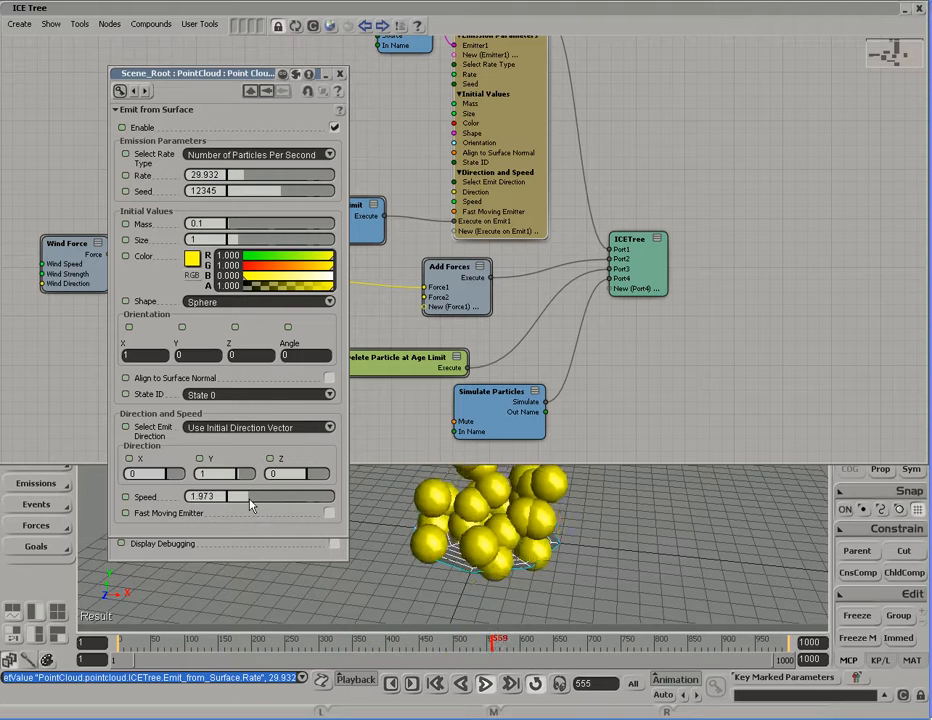
pyautogui.moveTo(251, 506); pyautogui.dragTo(249, 506)
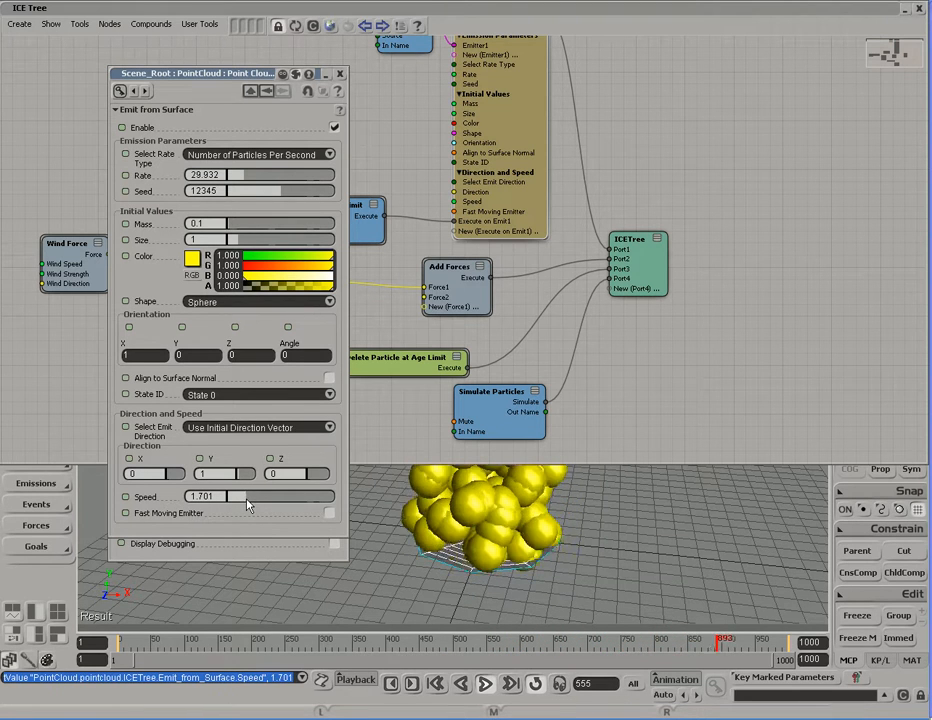
pyautogui.click(352, 247)
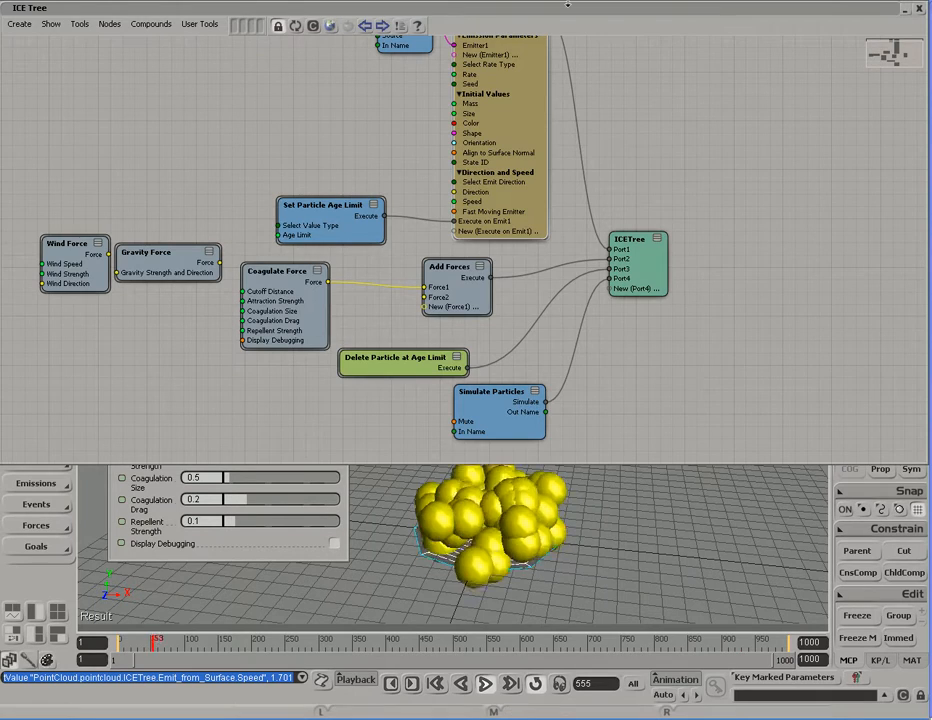
pyautogui.click(919, 8)
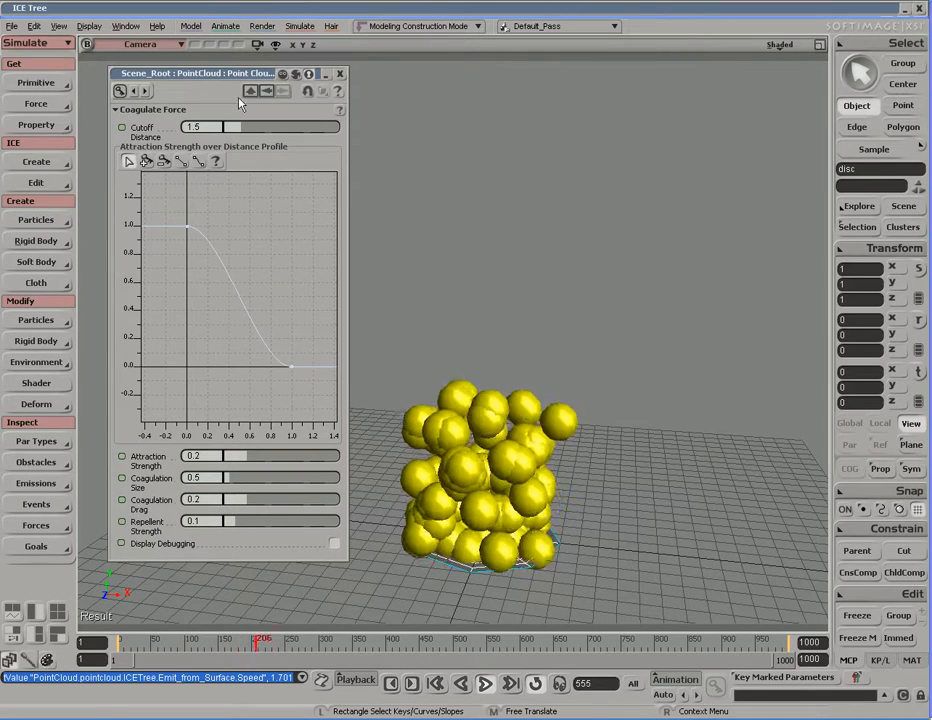
pyautogui.moveTo(216, 80); pyautogui.dragTo(203, 84)
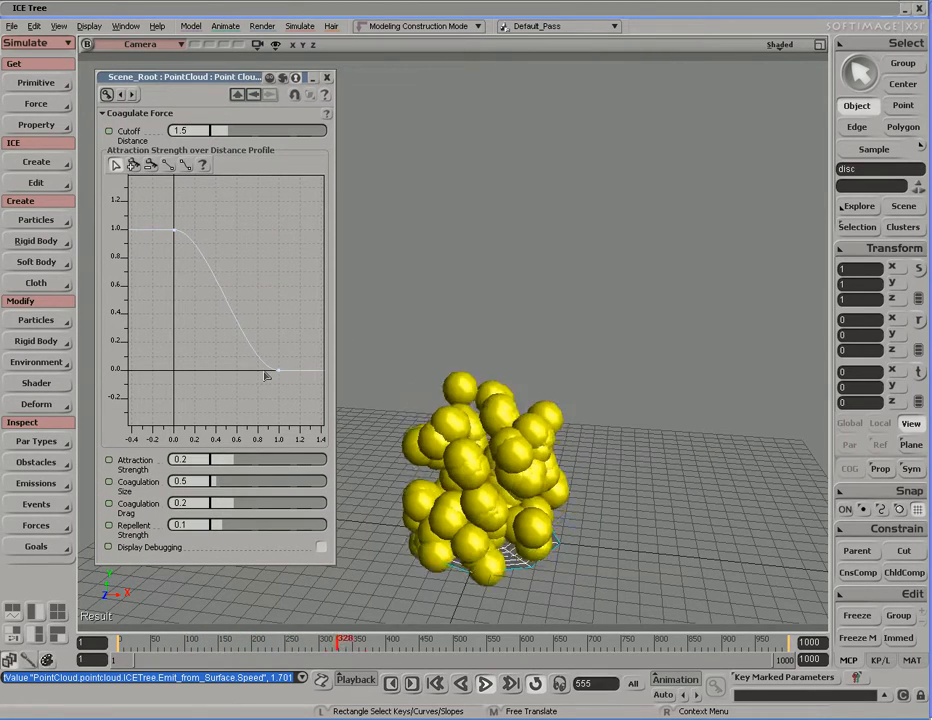
pyautogui.press('s')
pyautogui.moveTo(614, 483); pyautogui.dragTo(523, 470, button='middle')
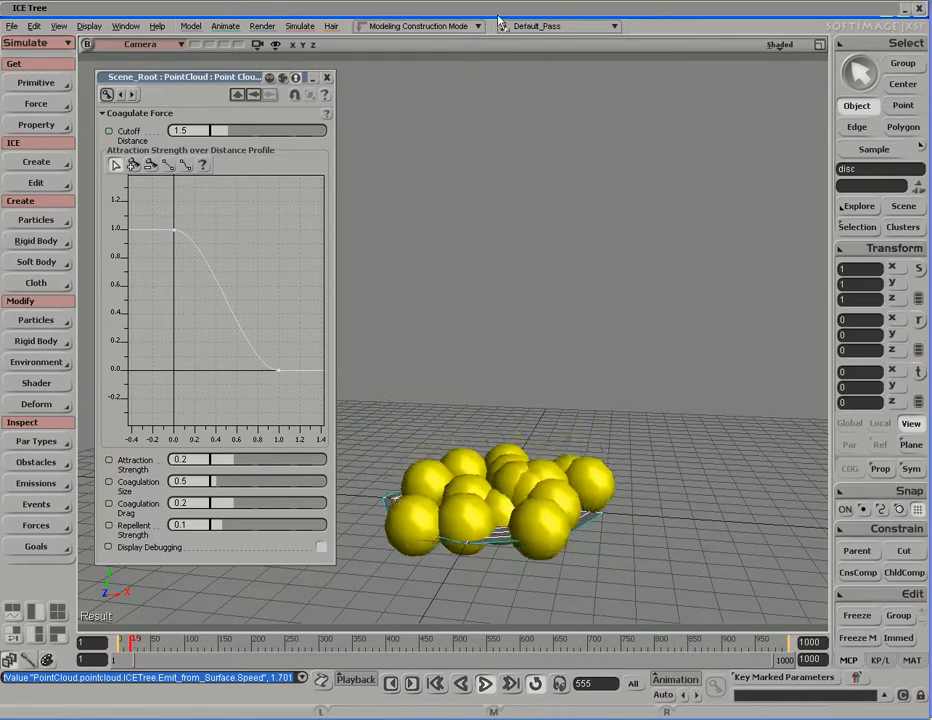
# Step: Shrink the particle size to 0.612 and start raising the particle age limit above 4
pyautogui.click(498, 17)
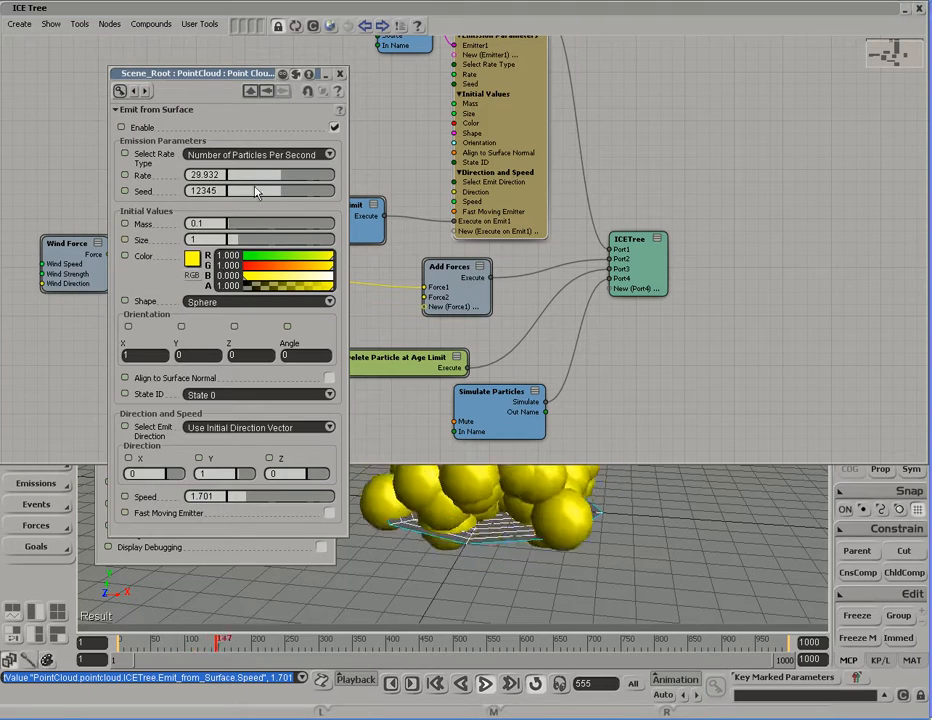
pyautogui.moveTo(236, 246); pyautogui.dragTo(233, 245)
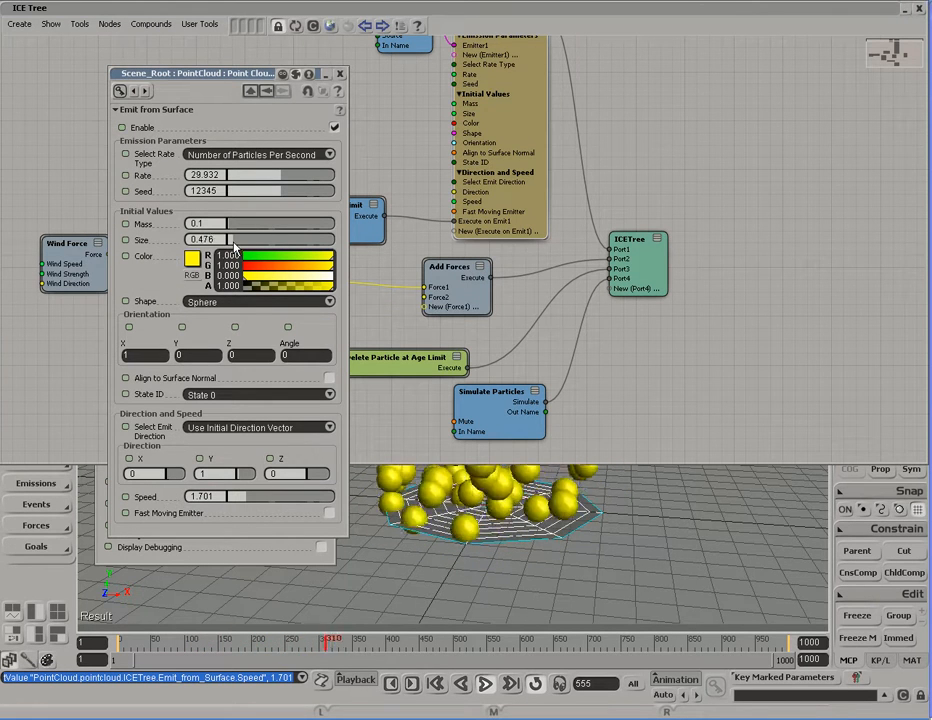
pyautogui.click(235, 246)
pyautogui.click(347, 345)
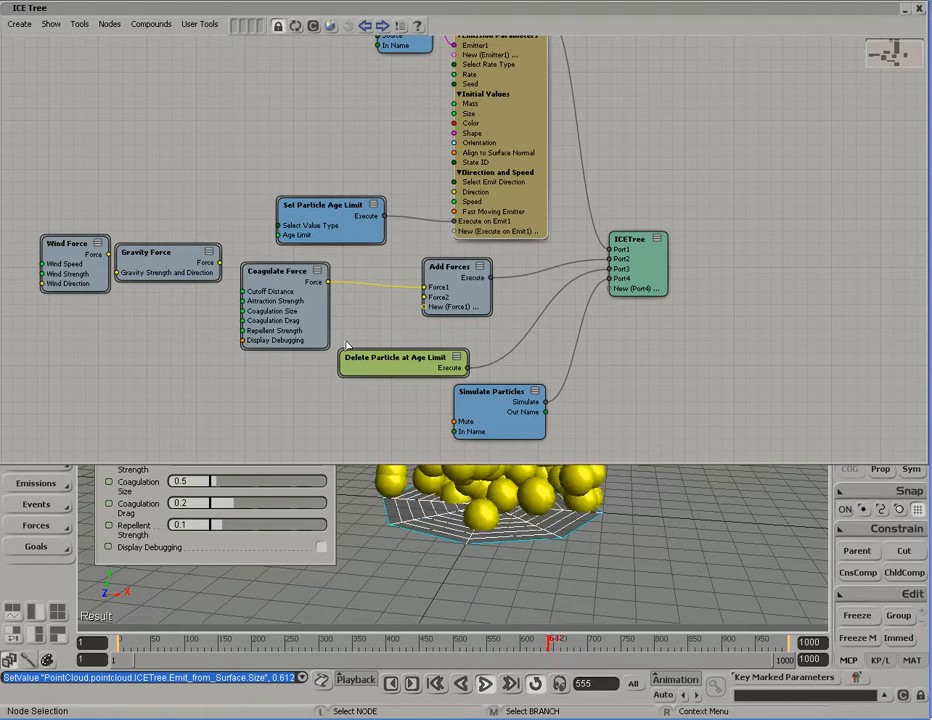
pyautogui.doubleClick(352, 230)
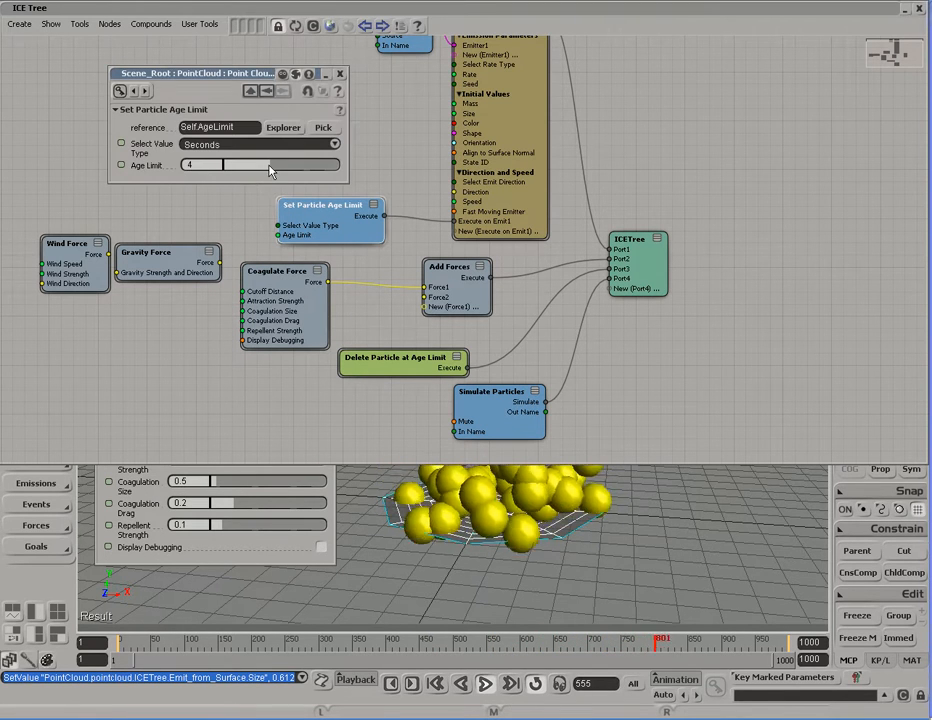
pyautogui.moveTo(268, 170); pyautogui.dragTo(345, 170)
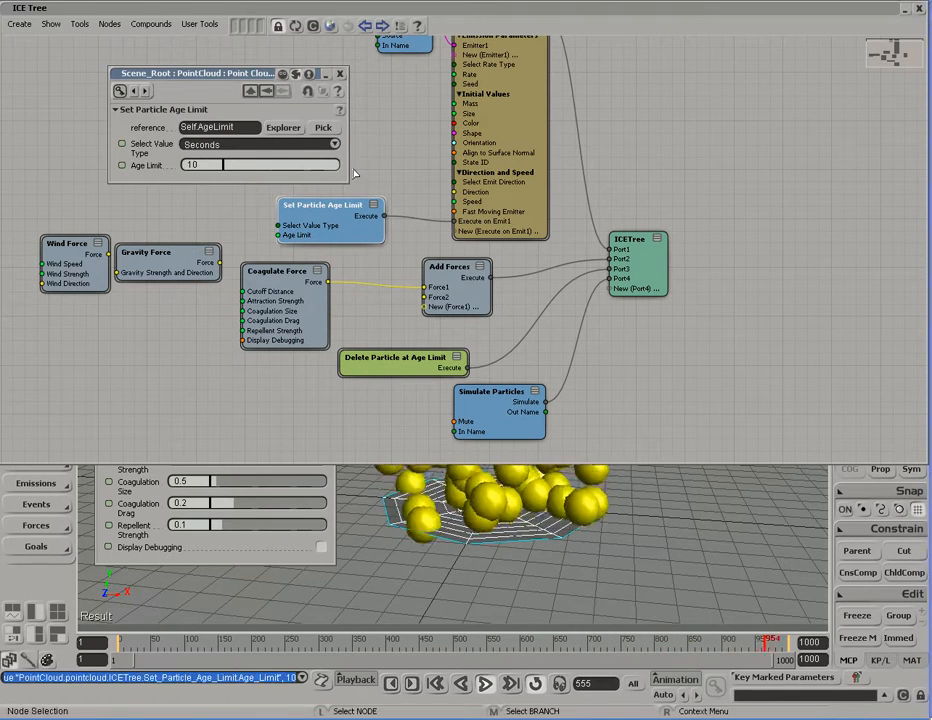
# Step: Close the Set Particle Age Limit settings with the age limit at 10 seconds
pyautogui.click(340, 73)
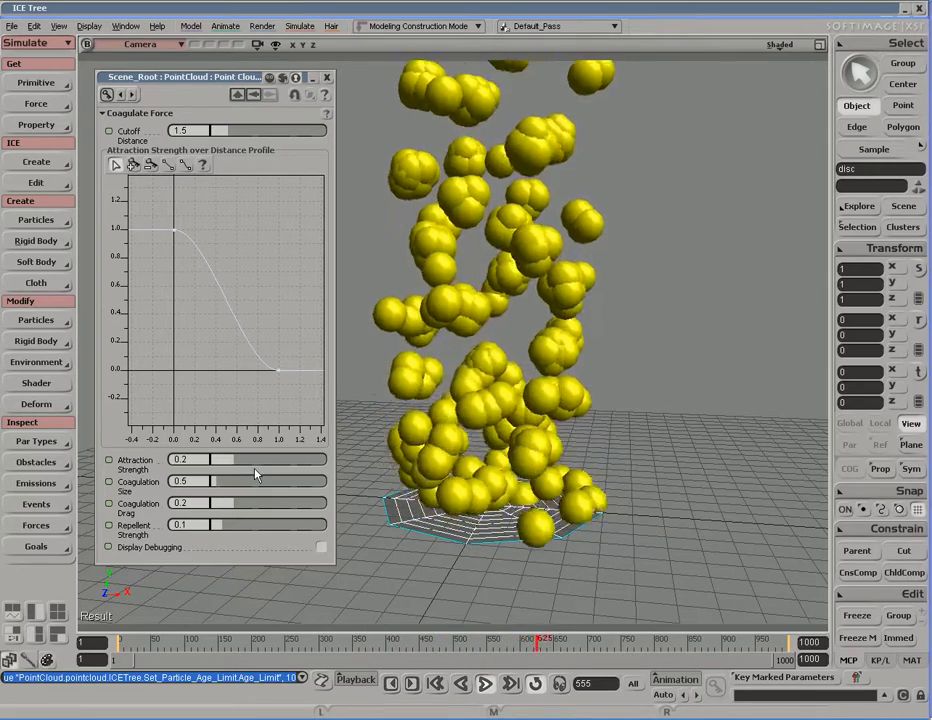
# Step: Raise the attraction strength to 0.535, undoing a stray Coagulation Size change
pyautogui.moveTo(236, 468); pyautogui.dragTo(287, 467)
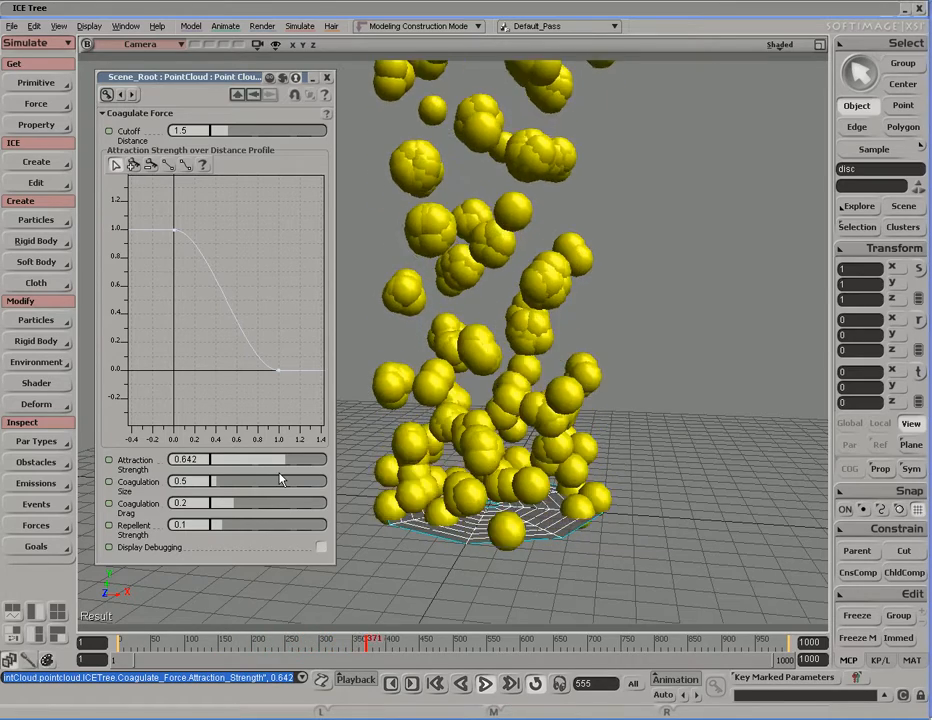
pyautogui.moveTo(284, 464)
pyautogui.mouseDown()
pyautogui.moveTo(235, 466)
pyautogui.moveTo(268, 491)
pyautogui.moveTo(284, 491)
pyautogui.moveTo(277, 463)
pyautogui.moveTo(290, 466)
pyautogui.mouseUp()
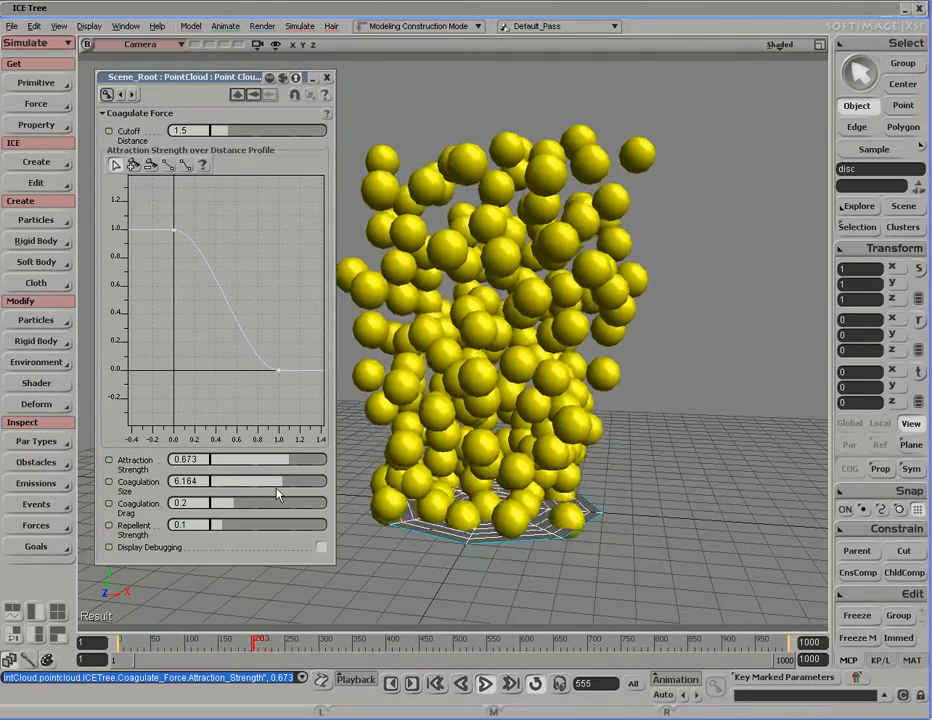
pyautogui.hotkey('ctrl', 'z')
pyautogui.hotkey('ctrl', 'z')
pyautogui.hotkey('ctrl', 'z')
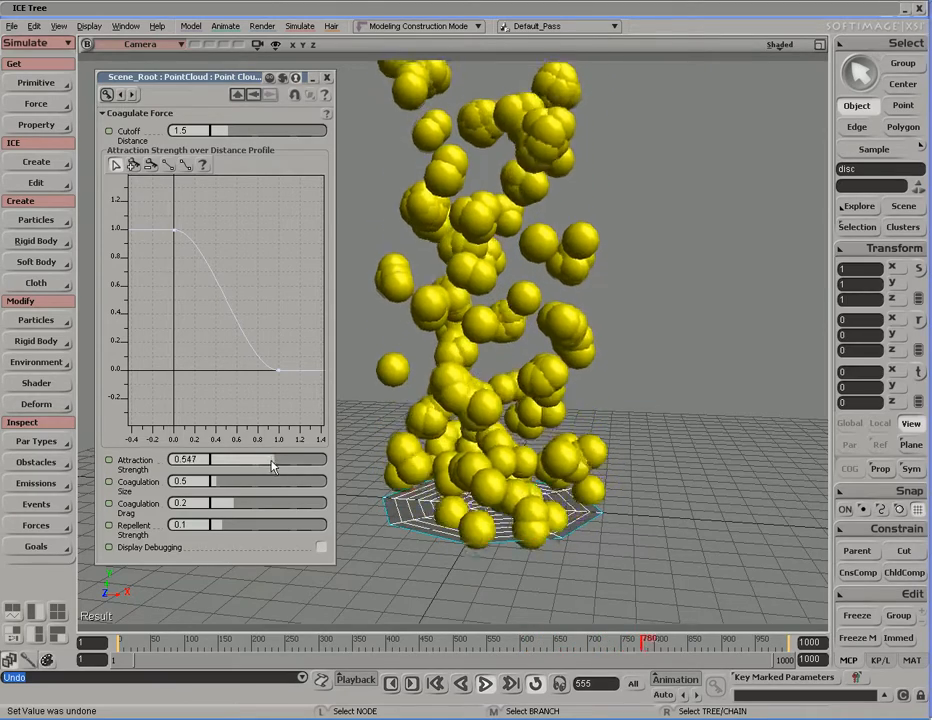
pyautogui.moveTo(284, 465); pyautogui.dragTo(294, 465)
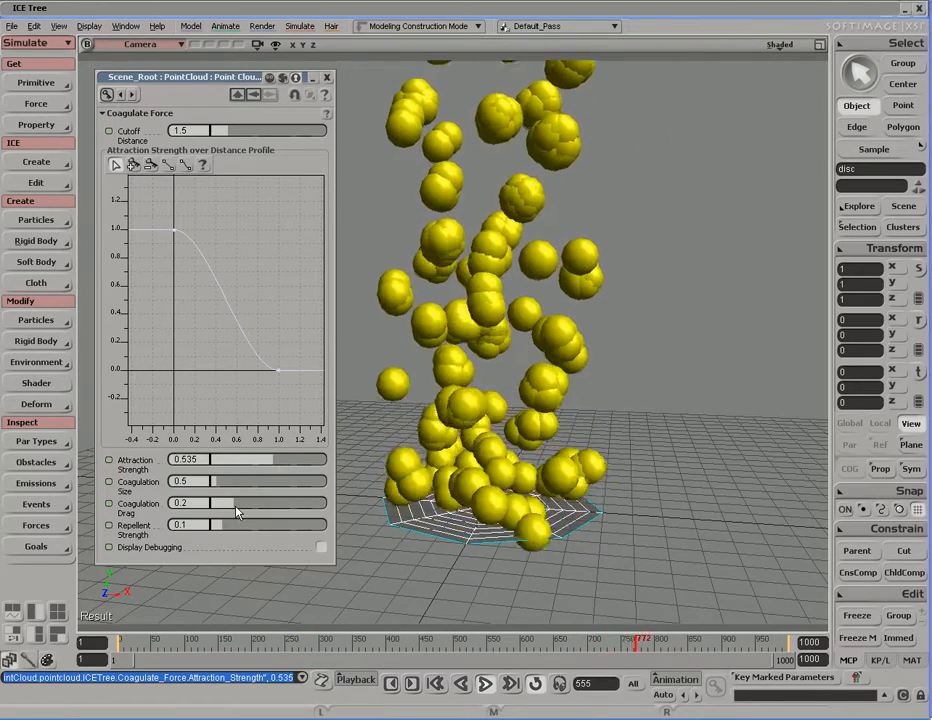
# Step: Set Coagulate Force drag to 0.145 and push repellent strength up to 1
pyautogui.moveTo(237, 512); pyautogui.dragTo(298, 511)
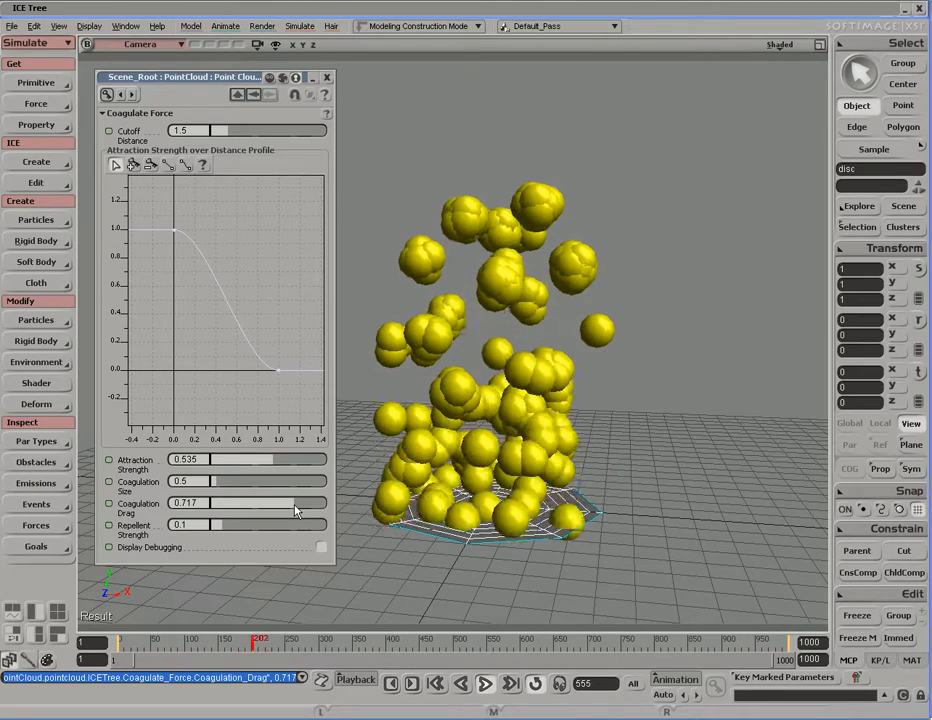
pyautogui.moveTo(296, 511); pyautogui.dragTo(229, 509)
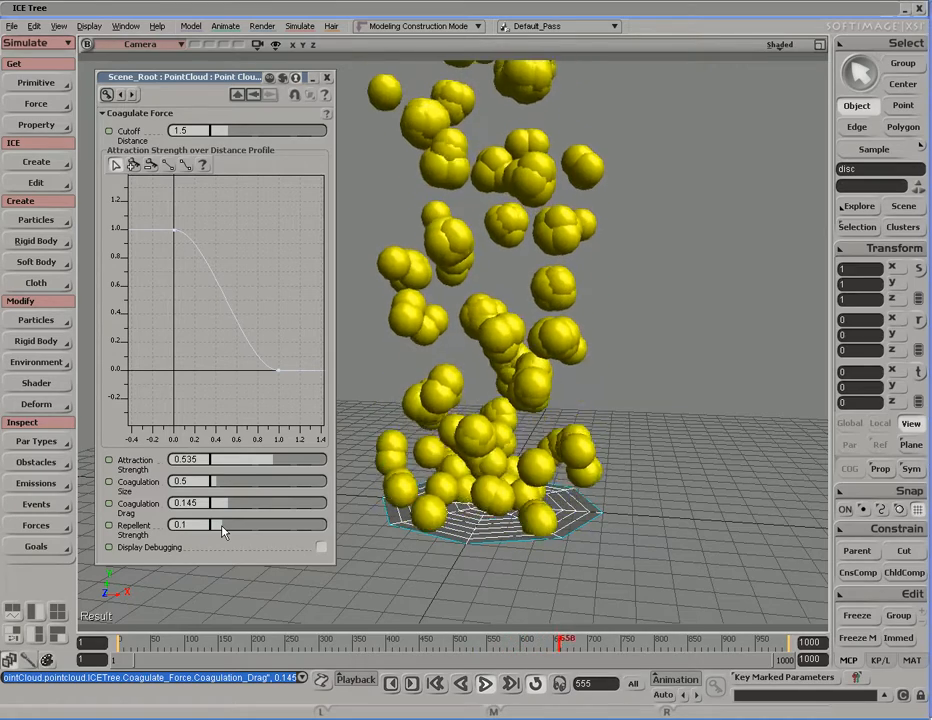
pyautogui.moveTo(223, 532); pyautogui.dragTo(309, 532)
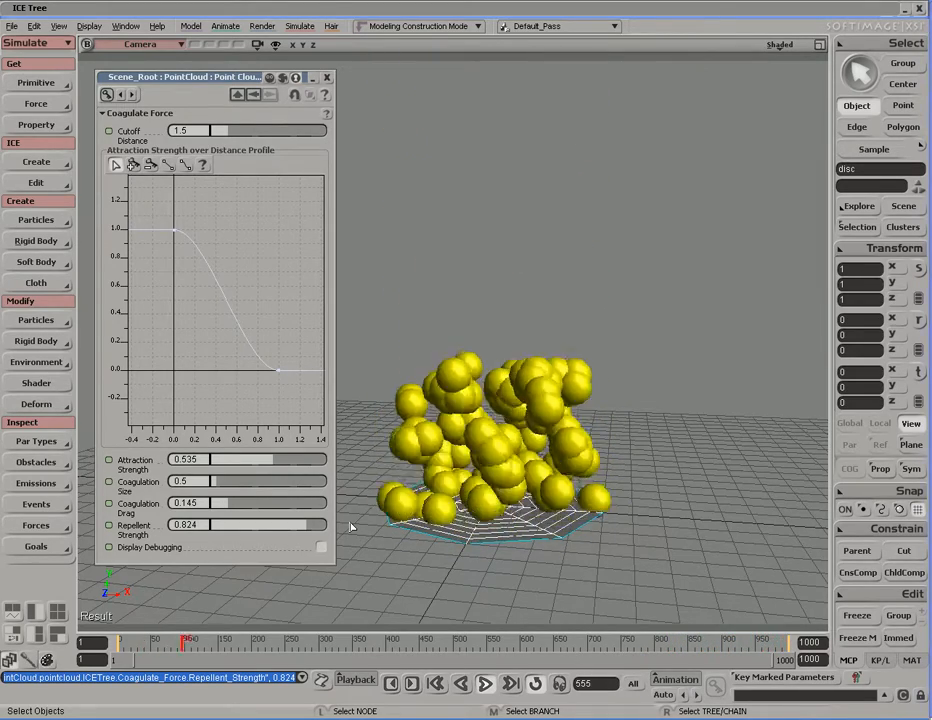
pyautogui.moveTo(302, 533); pyautogui.dragTo(320, 533)
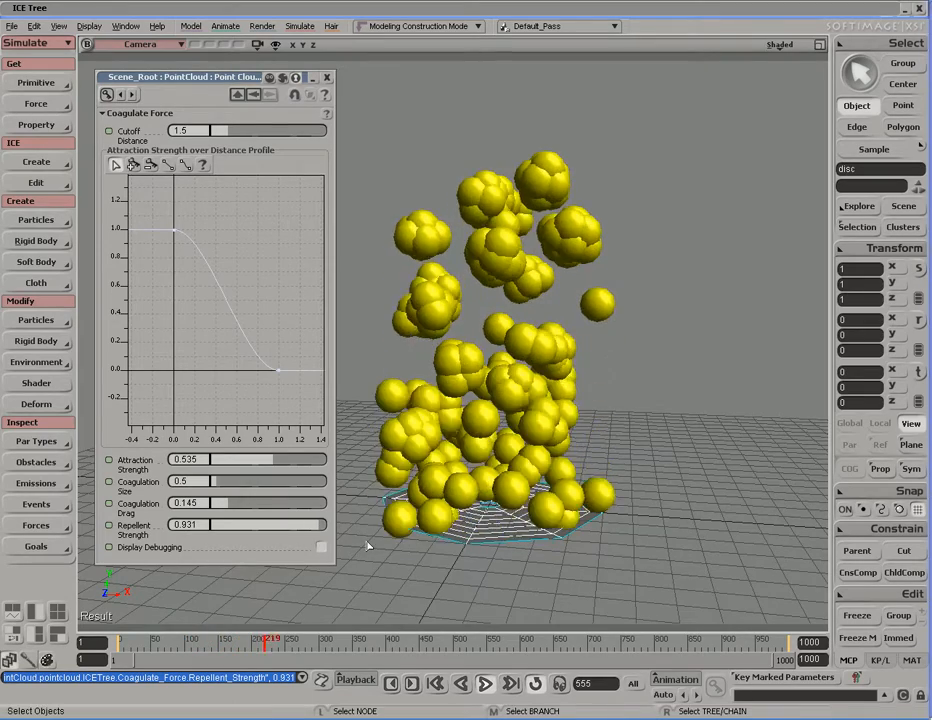
pyautogui.moveTo(320, 538); pyautogui.dragTo(326, 540)
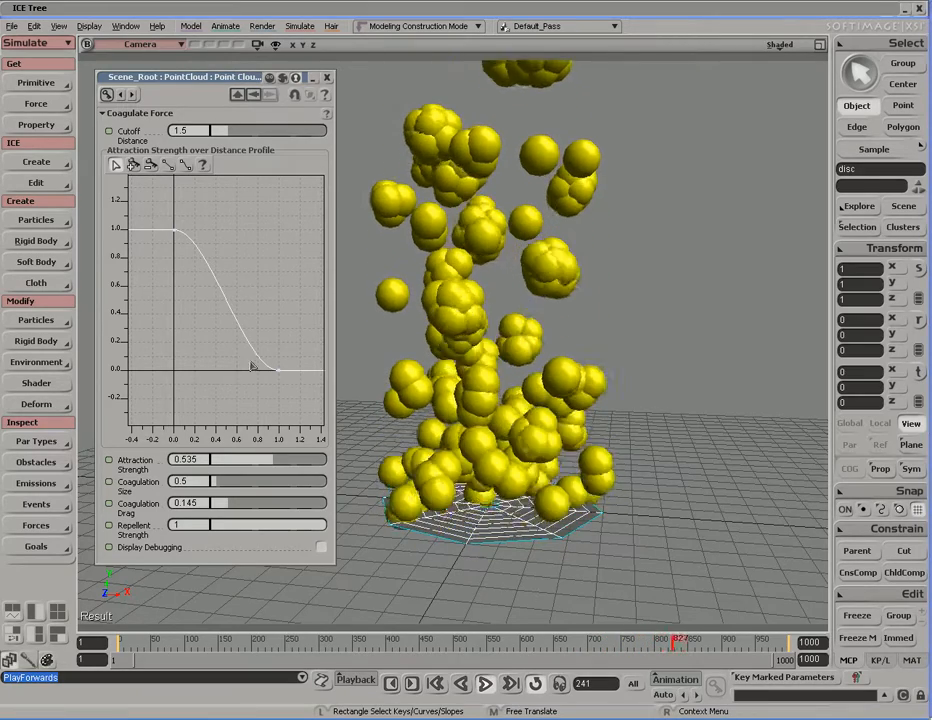
# Step: Drop the profile's left key to about 0.05, lift the right key to 1.13, and set Cutoff Distance 6.73
pyautogui.moveTo(255, 344); pyautogui.dragTo(246, 242)
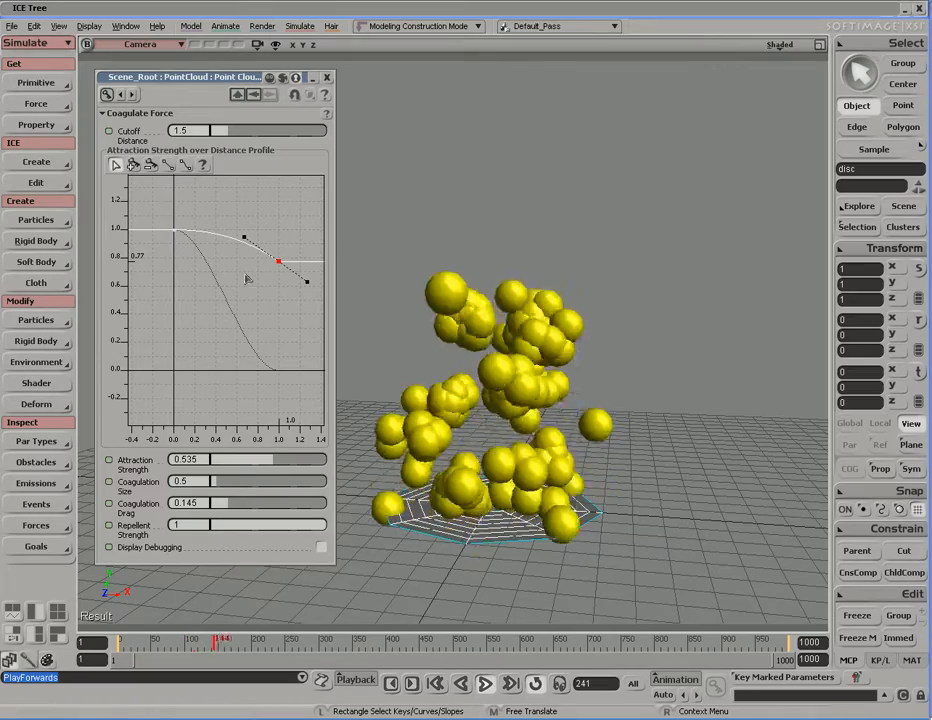
pyautogui.click(175, 231)
pyautogui.moveTo(178, 238); pyautogui.dragTo(176, 370)
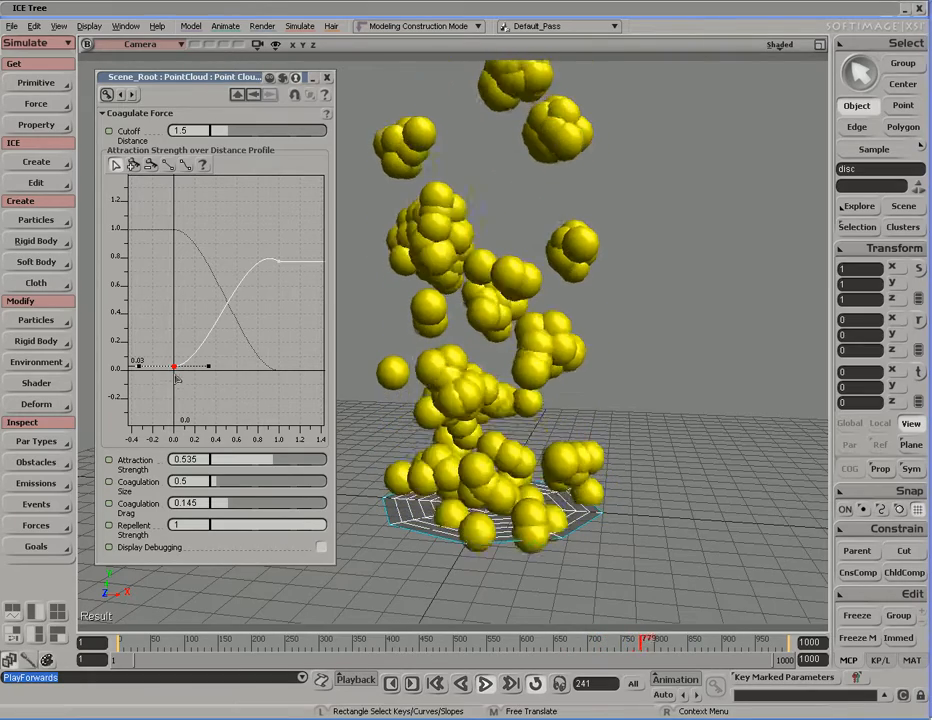
pyautogui.moveTo(273, 262); pyautogui.dragTo(314, 208)
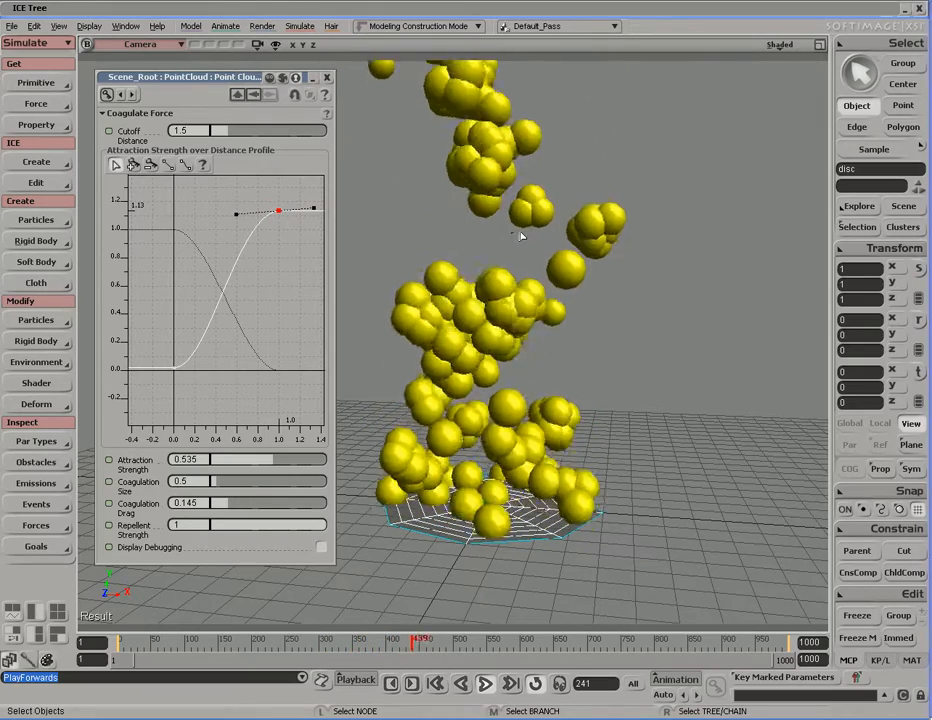
pyautogui.moveTo(173, 130); pyautogui.dragTo(290, 137)
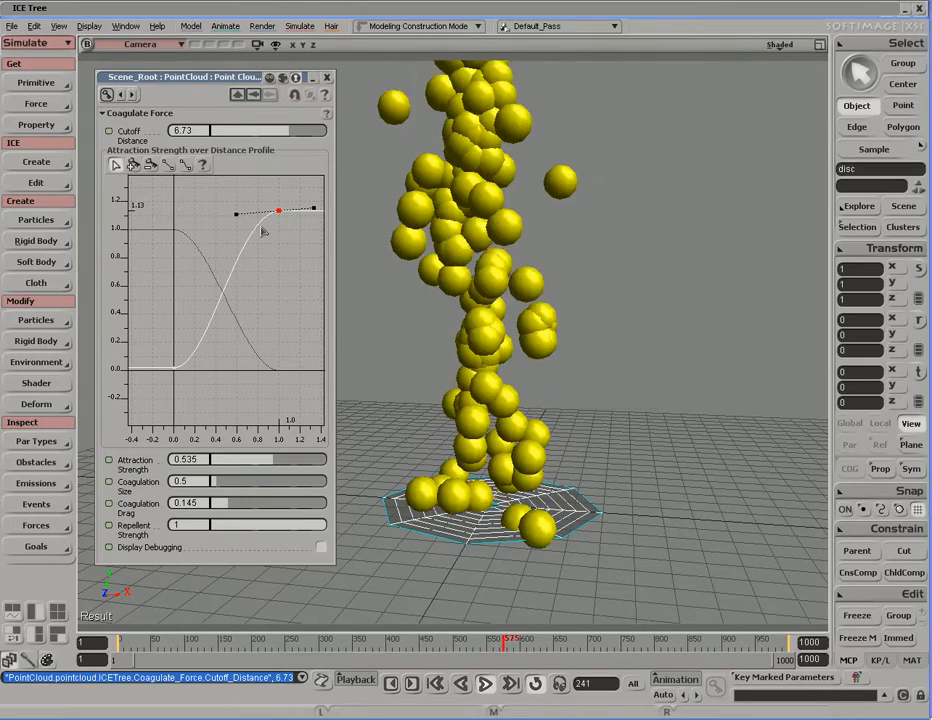
# Step: Compare Cutoff Distance values, leave it at 5.597, and close the Coagulate Force panel
pyautogui.moveTo(290, 135); pyautogui.dragTo(262, 138)
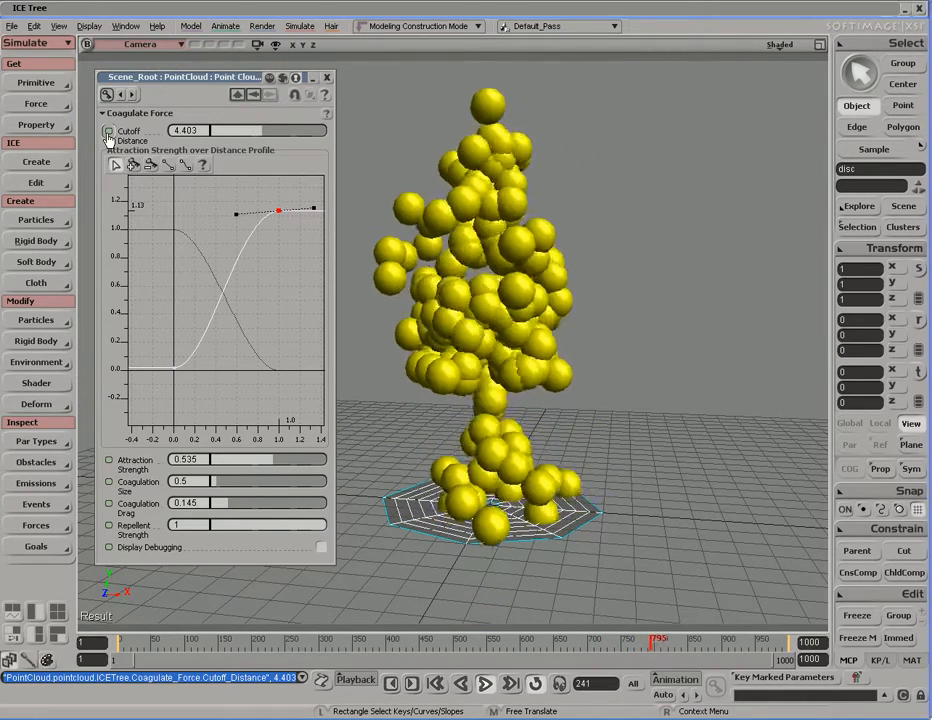
pyautogui.moveTo(260, 141); pyautogui.dragTo(309, 141)
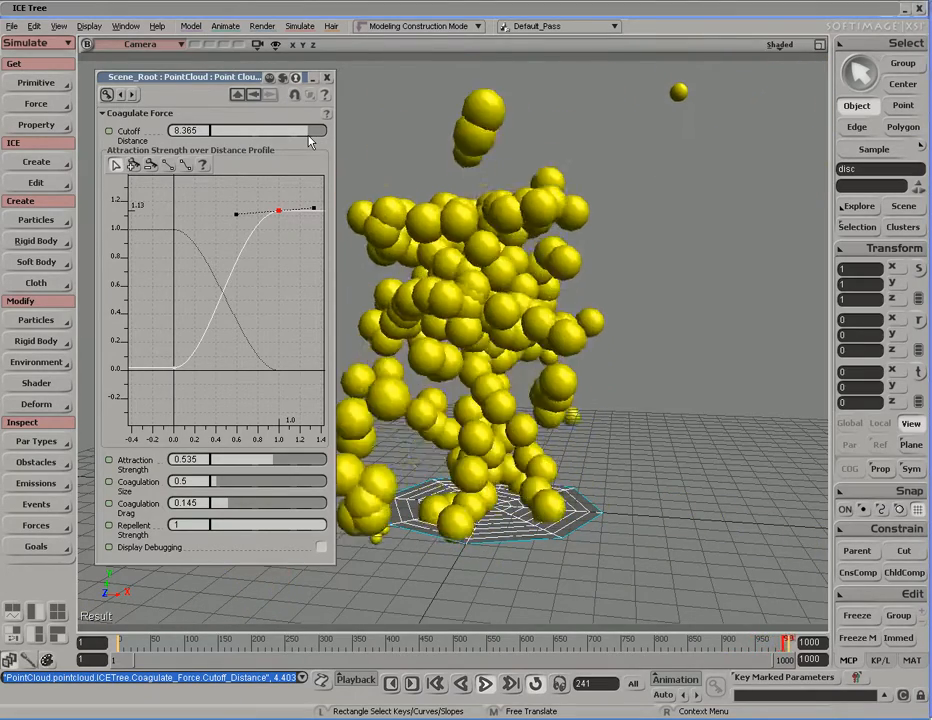
pyautogui.moveTo(309, 141); pyautogui.dragTo(275, 140)
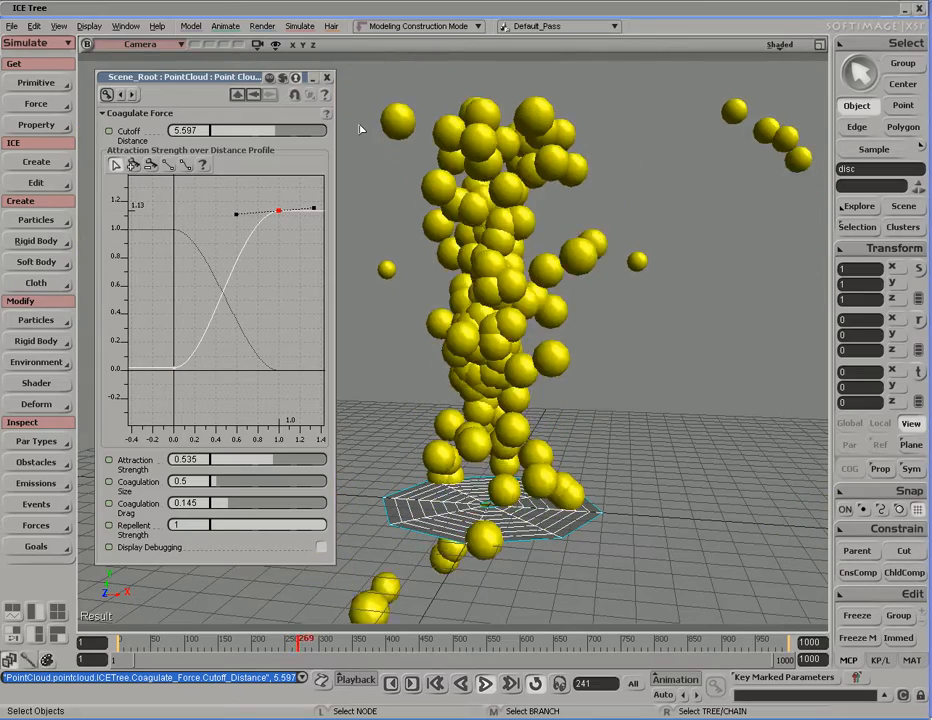
pyautogui.click(326, 77)
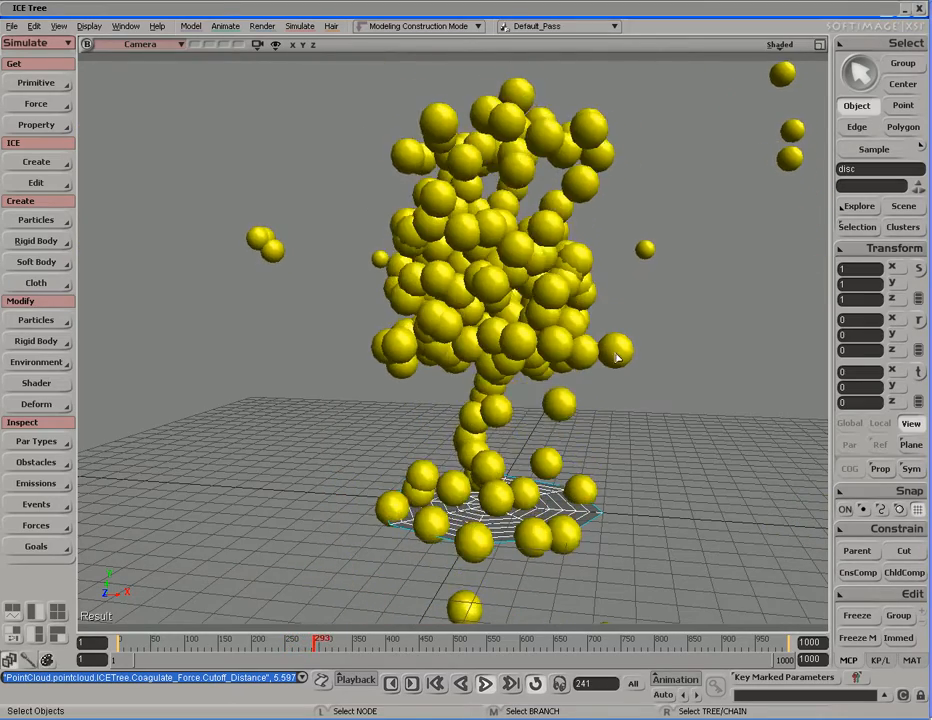
# Step: Disconnect the Coagulate Force node from the Add Forces node's Force1 port
pyautogui.doubleClick(512, 10)
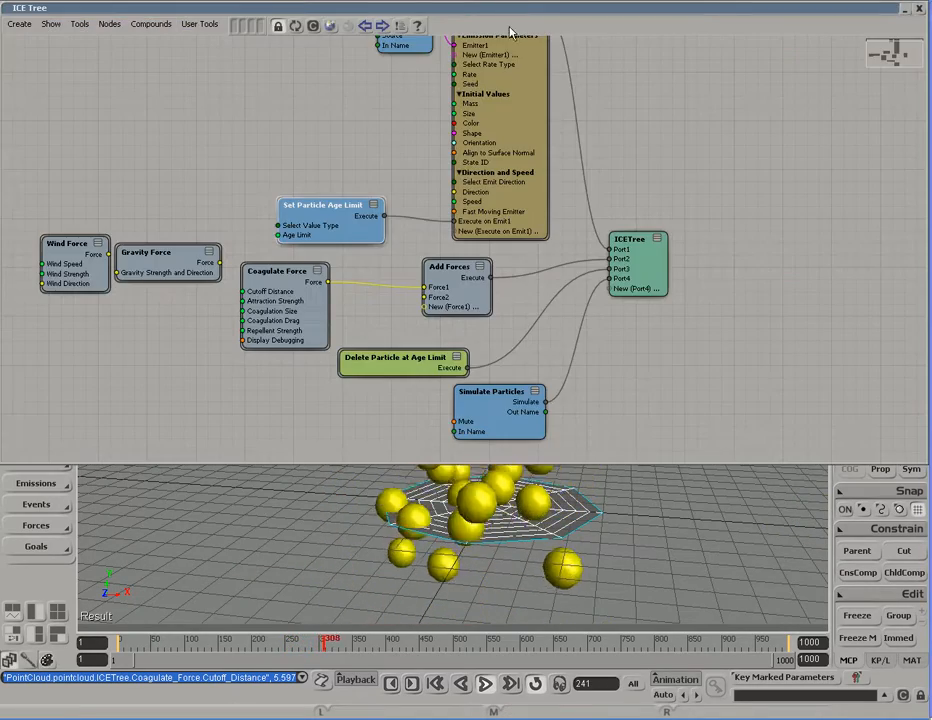
pyautogui.click(322, 308)
pyautogui.click(378, 292)
pyautogui.moveTo(400, 292); pyautogui.dragTo(377, 317)
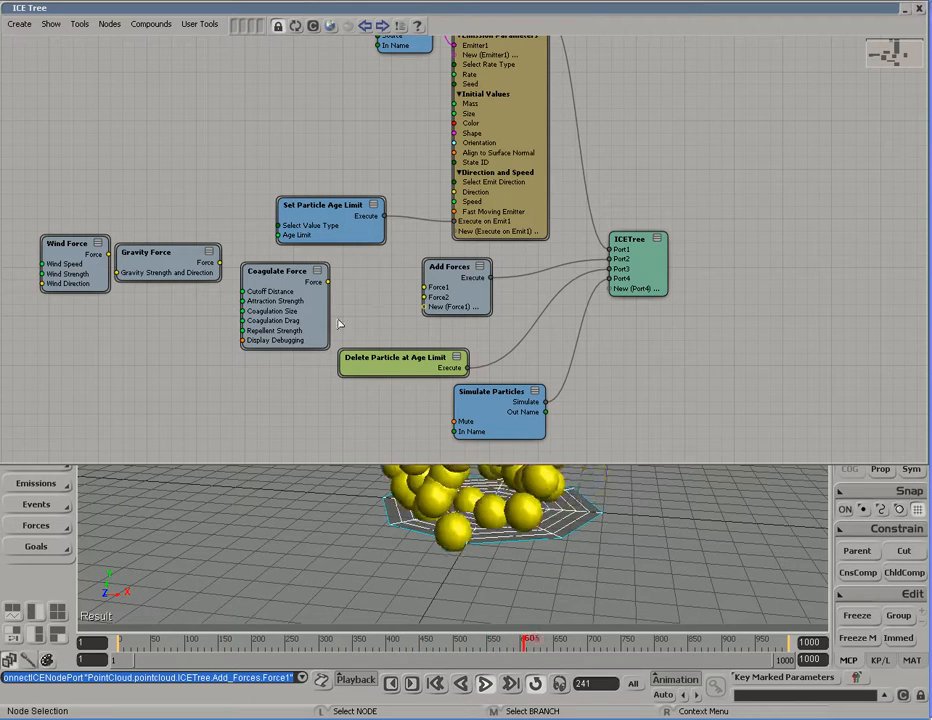
# Step: Add a Drag Force node from the Preset Manager, arrange the nodes, and wire it into Add Forces
pyautogui.press('p')
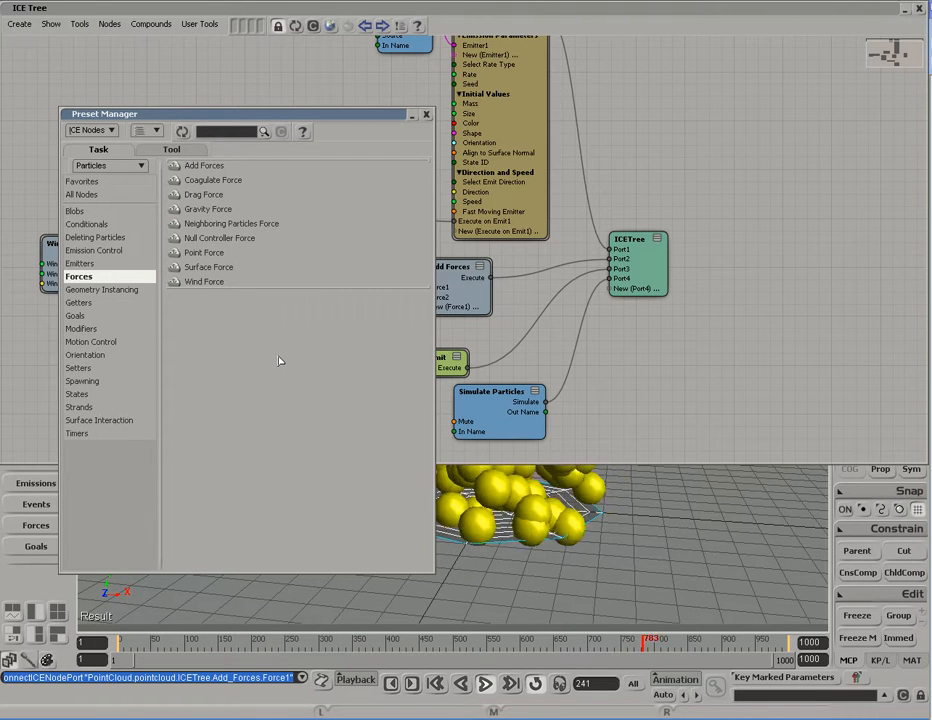
pyautogui.click(205, 196)
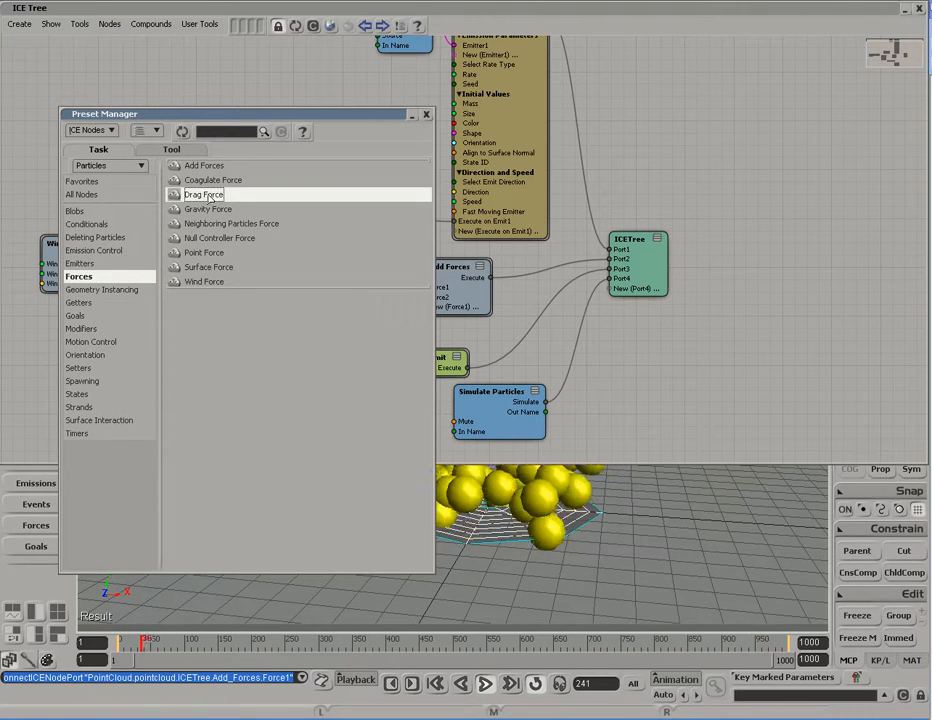
pyautogui.moveTo(205, 196); pyautogui.dragTo(254, 399)
pyautogui.click(426, 114)
pyautogui.moveTo(283, 323); pyautogui.dragTo(178, 185)
pyautogui.moveTo(271, 401); pyautogui.dragTo(287, 288)
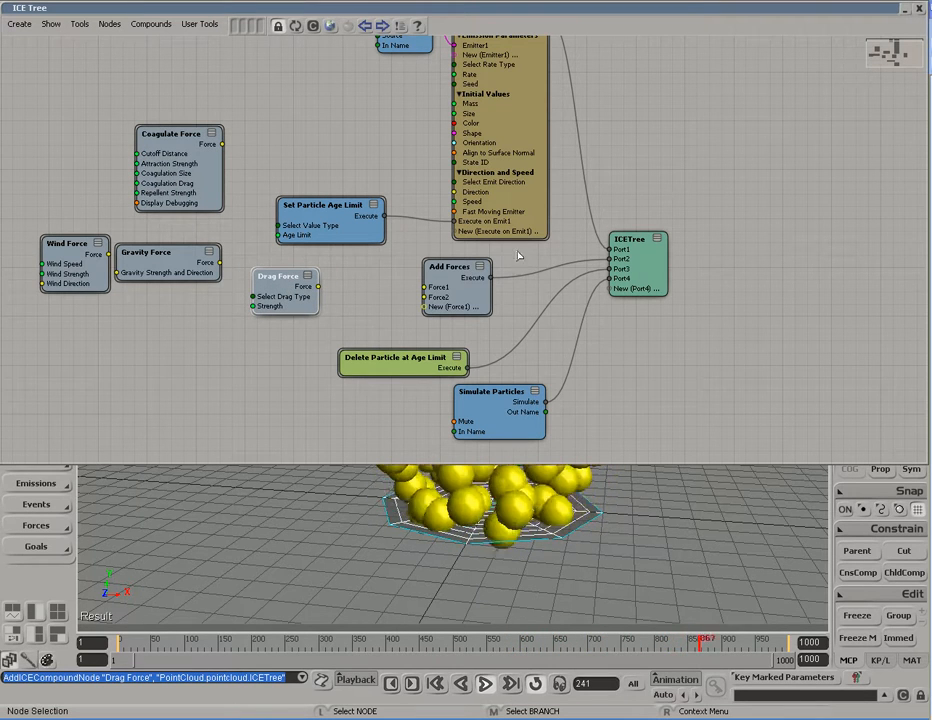
pyautogui.moveTo(628, 463); pyautogui.dragTo(620, 305)
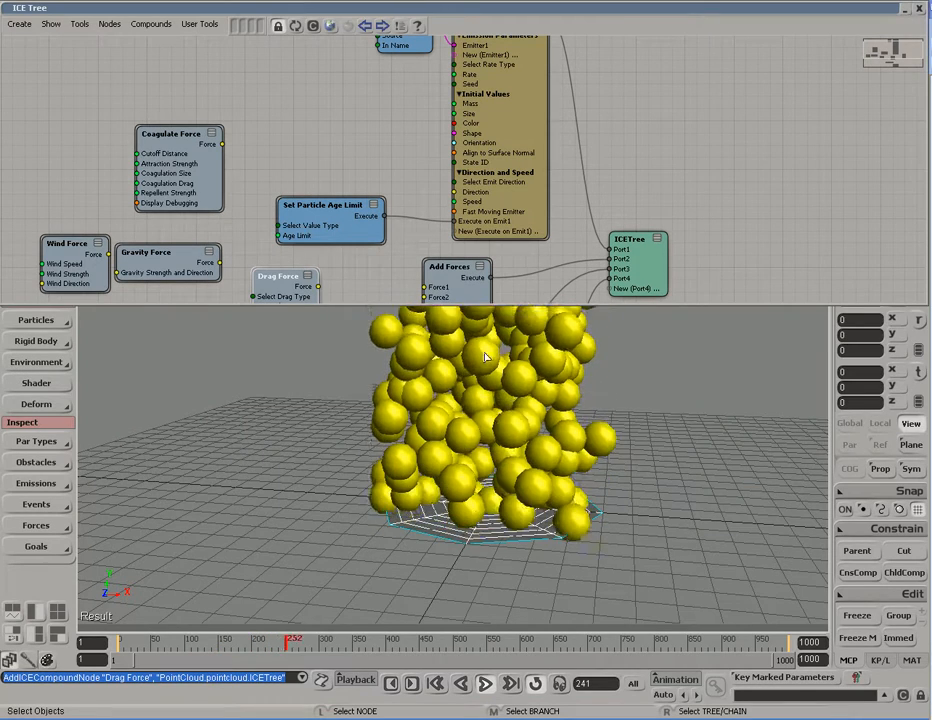
pyautogui.moveTo(693, 305); pyautogui.dragTo(684, 460)
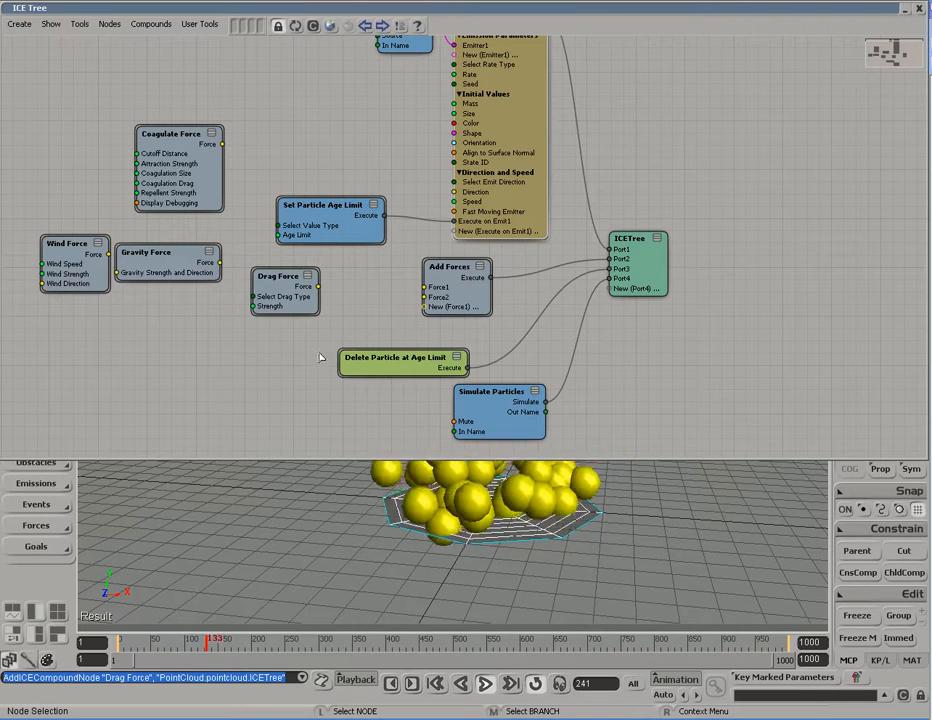
pyautogui.moveTo(317, 287)
pyautogui.mouseDown()
pyautogui.moveTo(368, 305)
pyautogui.moveTo(450, 290)
pyautogui.mouseUp()
# Step: Connect Drag Force to Add Forces Force1 and open the Drag Force properties beside the viewport
pyautogui.click(450, 290)
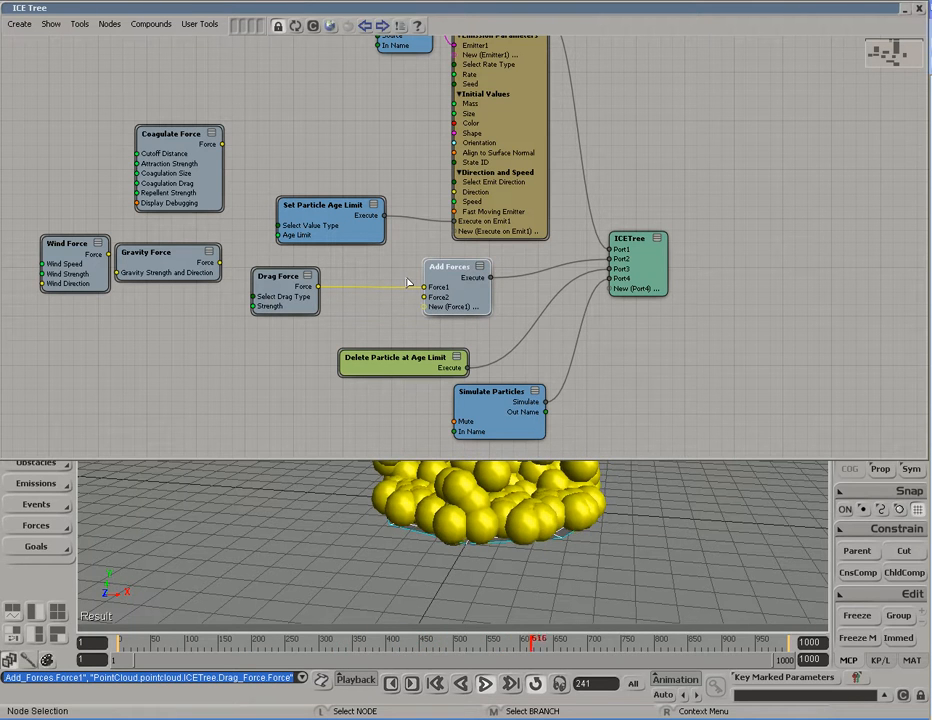
pyautogui.doubleClick(268, 298)
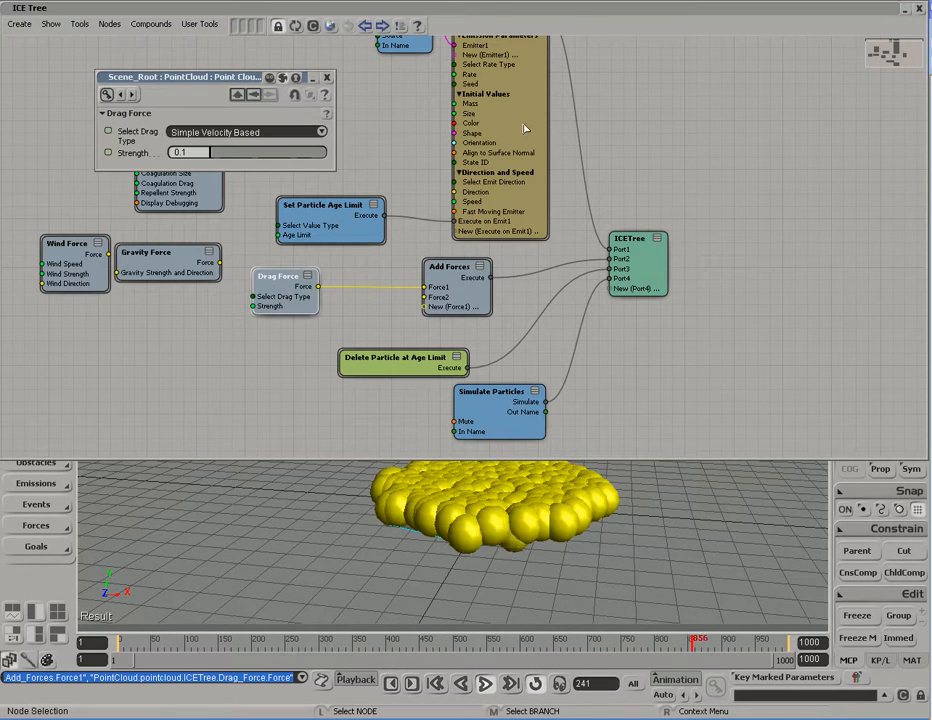
pyautogui.doubleClick(599, 10)
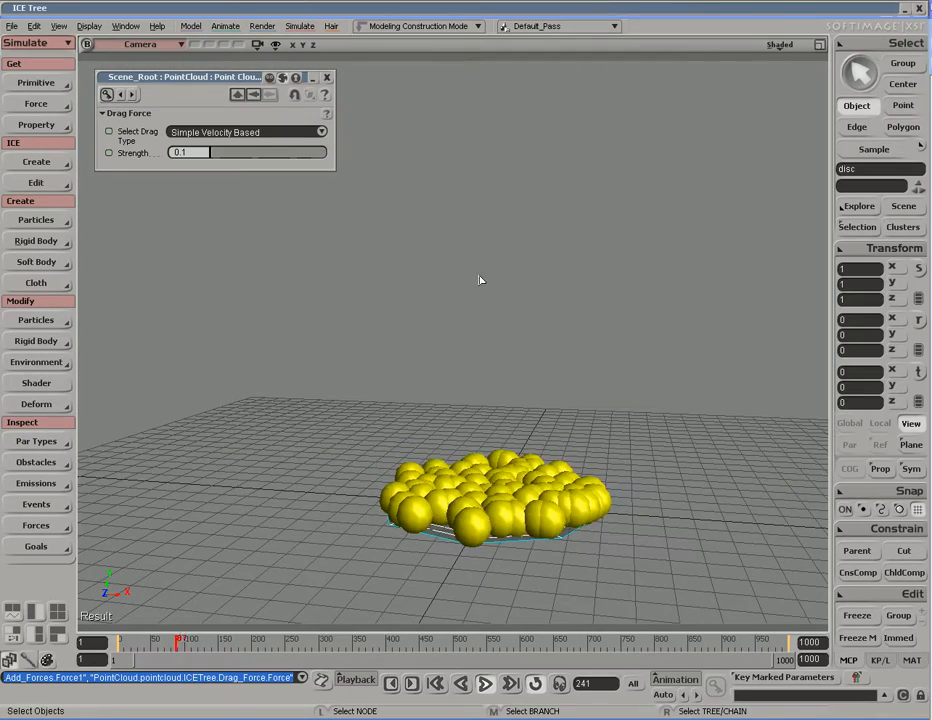
pyautogui.press('s')
pyautogui.moveTo(472, 431)
pyautogui.mouseDown(button='right')
pyautogui.moveTo(462, 403)
pyautogui.moveTo(551, 370)
pyautogui.moveTo(462, 416)
pyautogui.moveTo(454, 375)
pyautogui.moveTo(474, 418)
pyautogui.mouseUp(button='right')
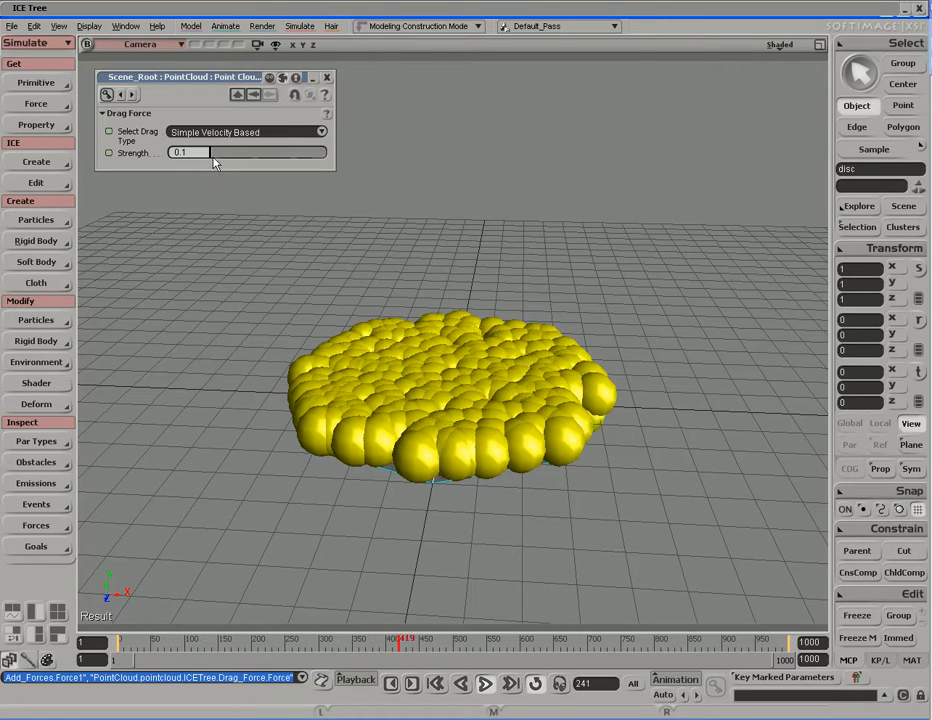
# Step: Try Drag Force Strength 1.95, then settle on 0.006 so the particles rise into a cloud
pyautogui.moveTo(212, 157); pyautogui.dragTo(230, 171)
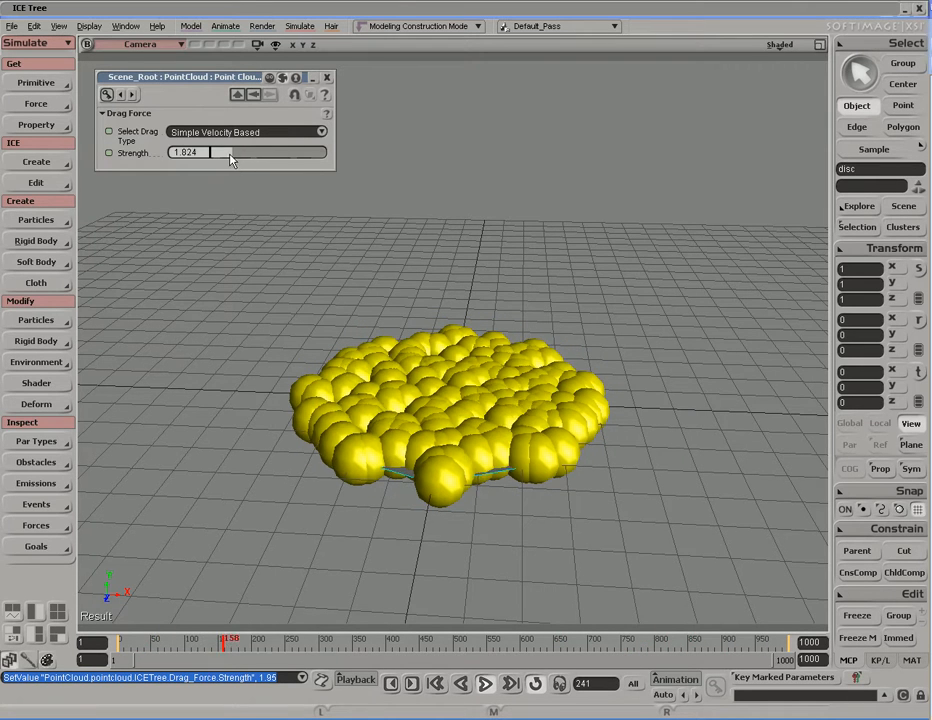
pyautogui.moveTo(203, 160); pyautogui.dragTo(211, 155)
pyautogui.press('s')
pyautogui.moveTo(381, 410); pyautogui.dragTo(337, 370, button='middle')
pyautogui.press('space')
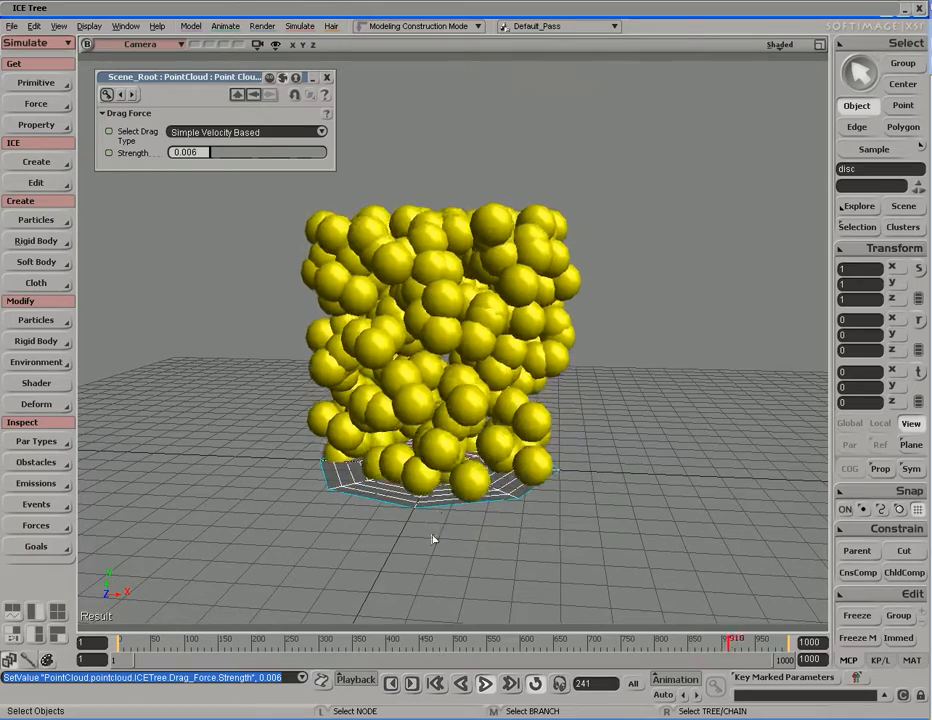
pyautogui.click(204, 152)
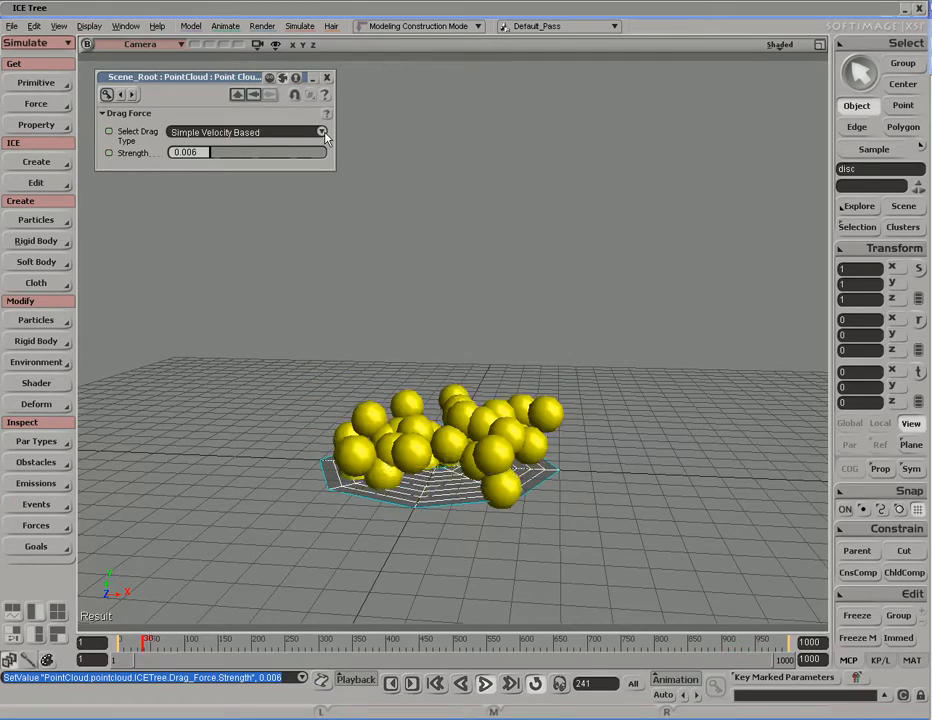
# Step: Switch the drag type to Physically Accurate and set Strength to 1.509
pyautogui.click(322, 133)
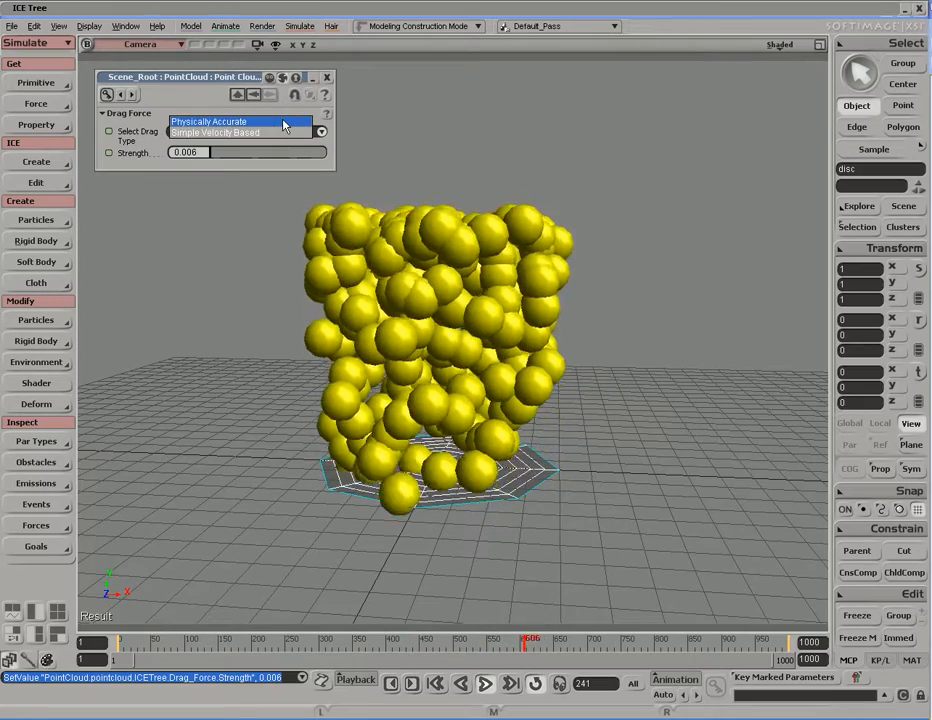
pyautogui.click(284, 125)
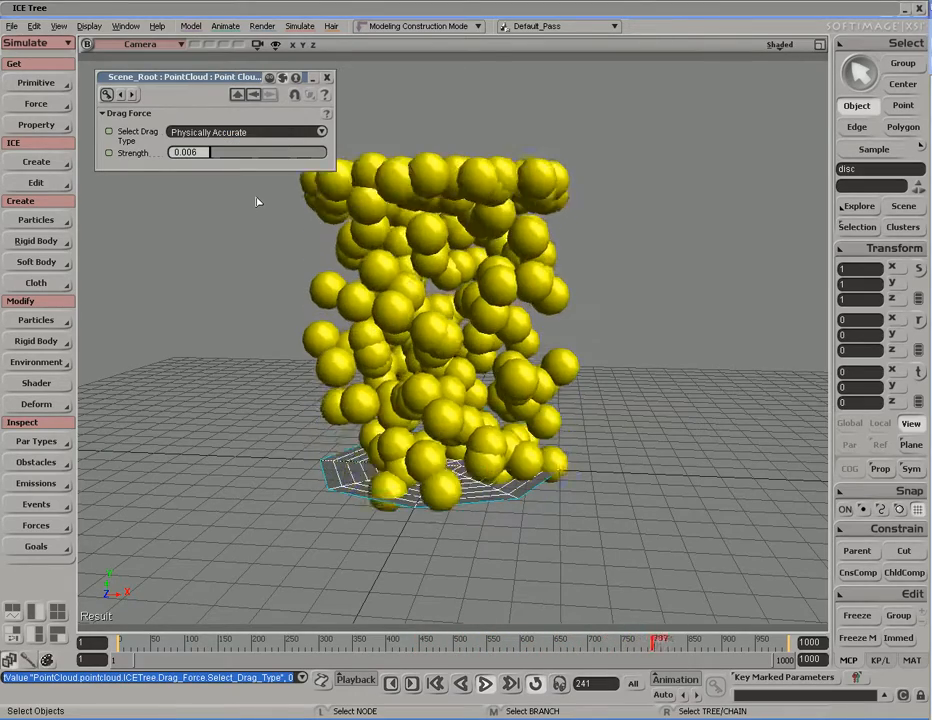
pyautogui.press('s')
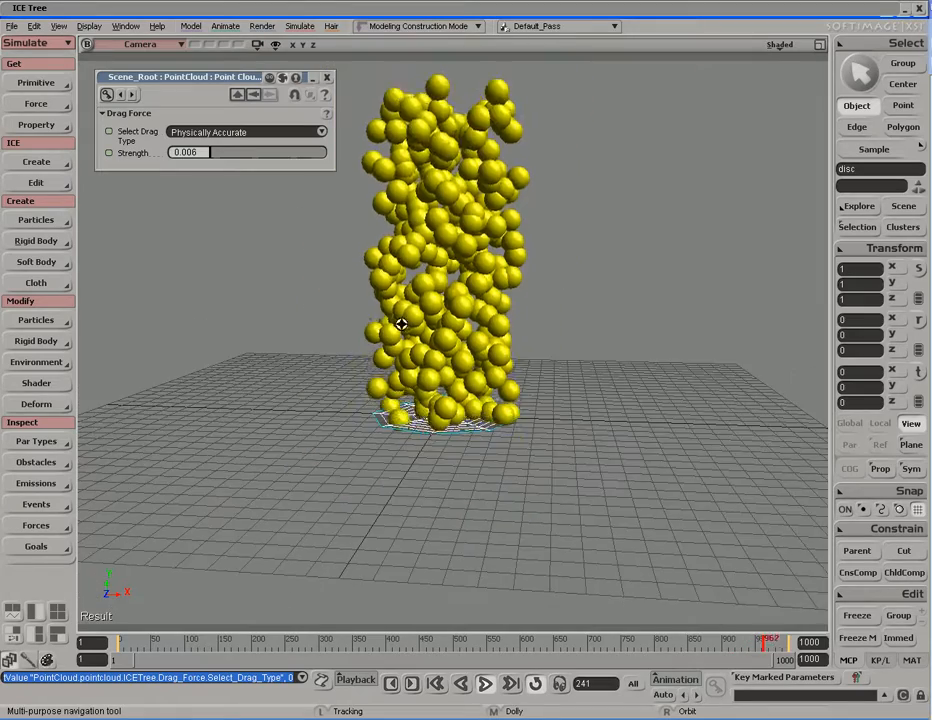
pyautogui.scroll(-5, 379, 314)
pyautogui.moveTo(212, 153); pyautogui.dragTo(242, 157)
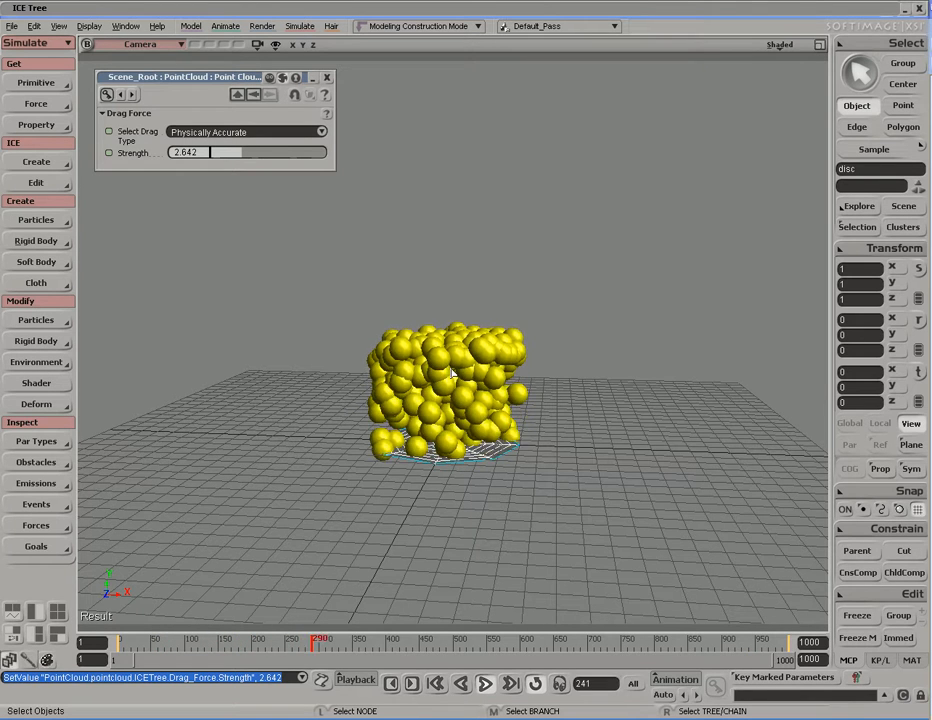
pyautogui.moveTo(251, 158); pyautogui.dragTo(223, 158)
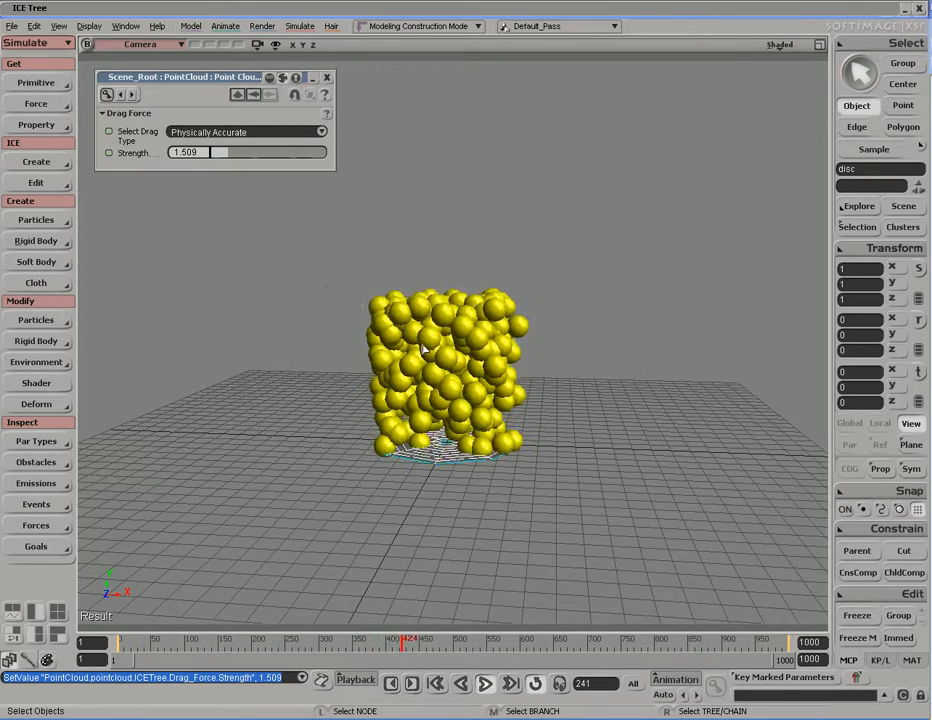
# Step: Close the Drag Force property editor and briefly toggle the ICE Tree to check the graph
pyautogui.click(326, 77)
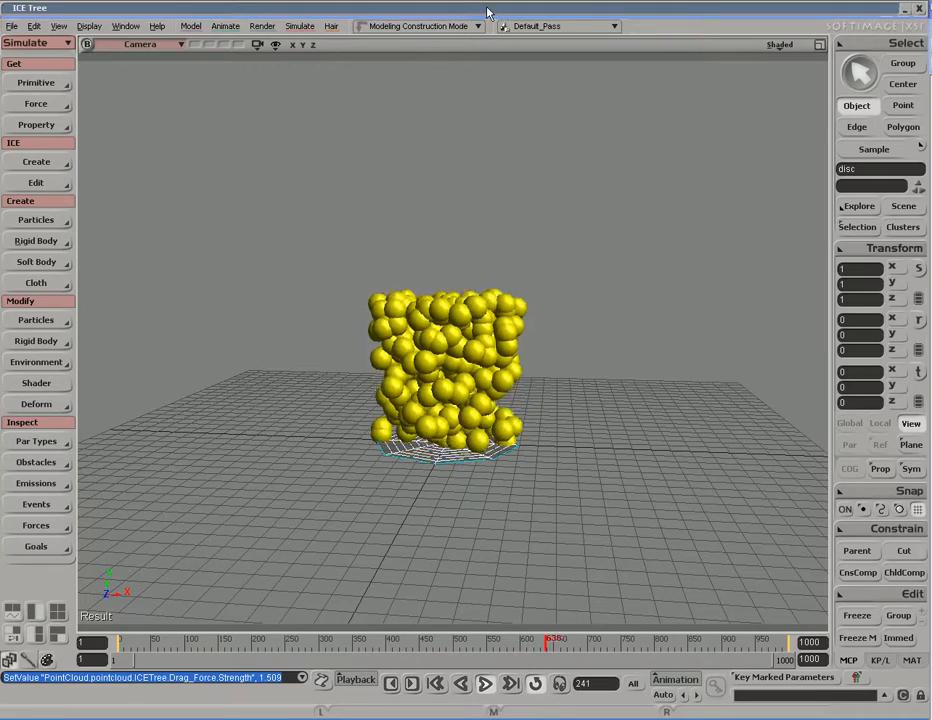
pyautogui.hotkey('alt', '9')
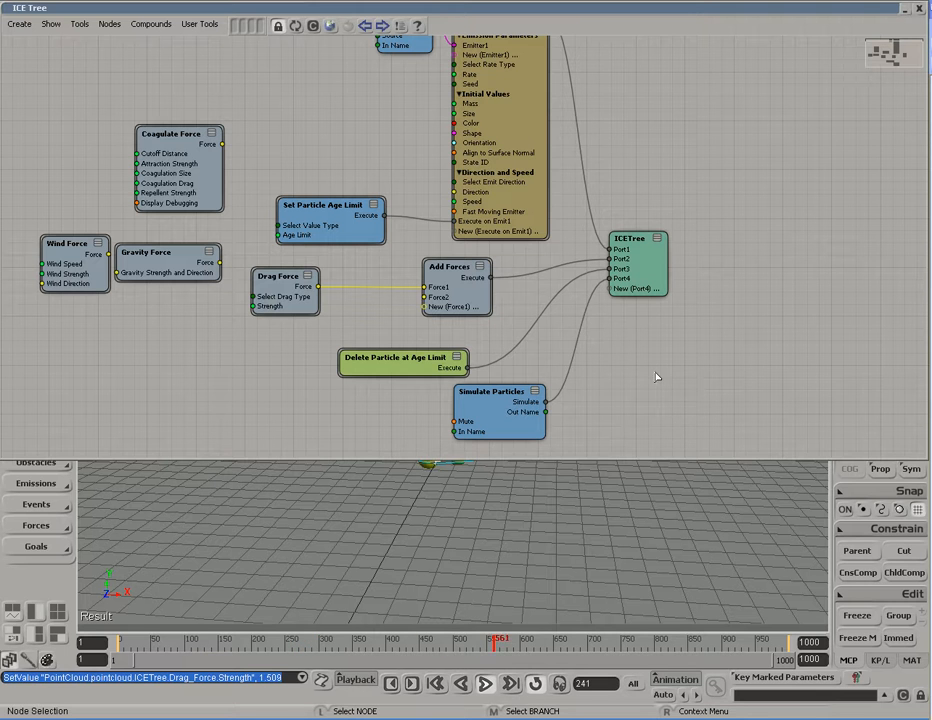
pyautogui.hotkey('alt', '9')
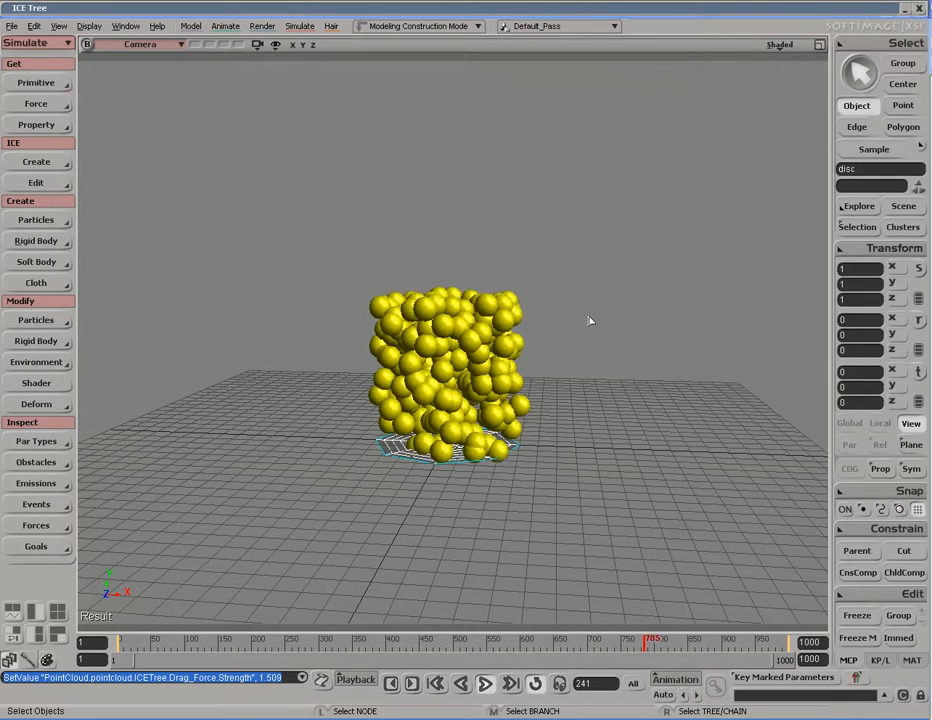